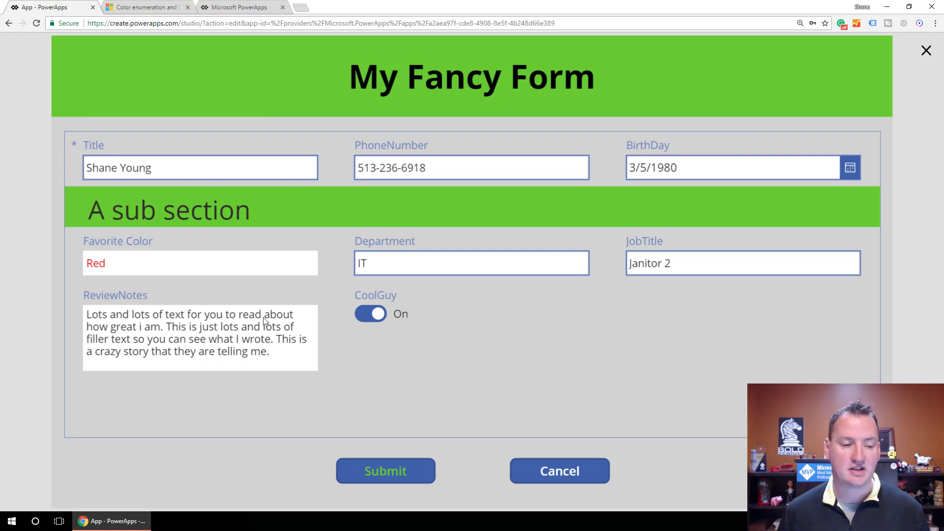
Exit the finished form's preview and create a new blank app in tablet layout, skipping the welcome dialog.
double_click(168, 269)
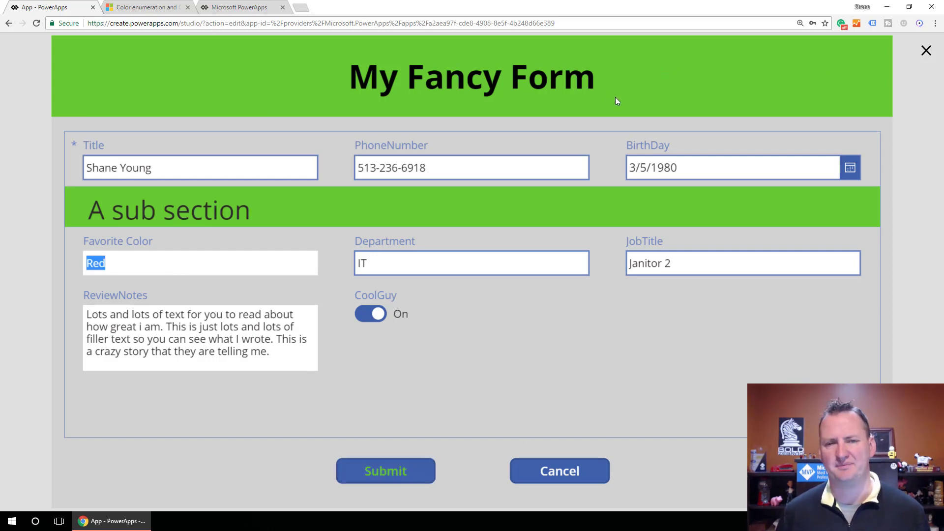
left_click(926, 50)
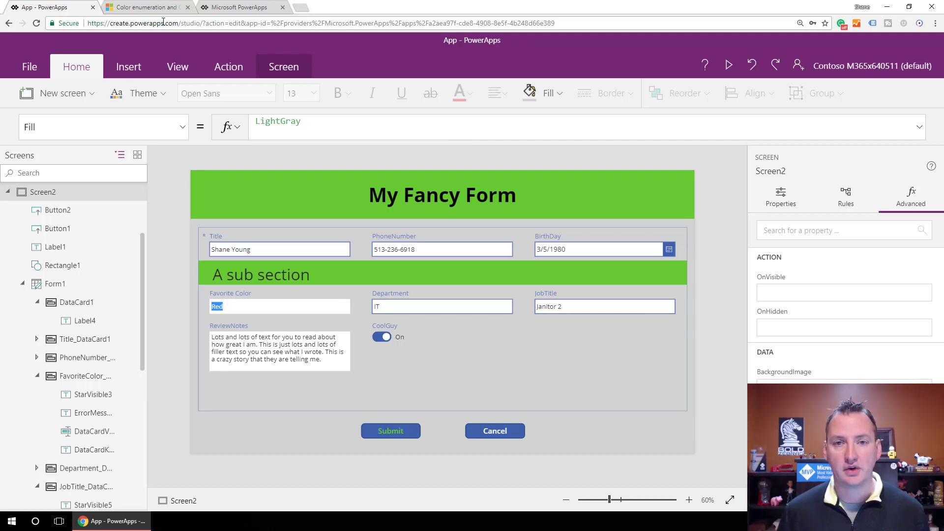
left_click(234, 9)
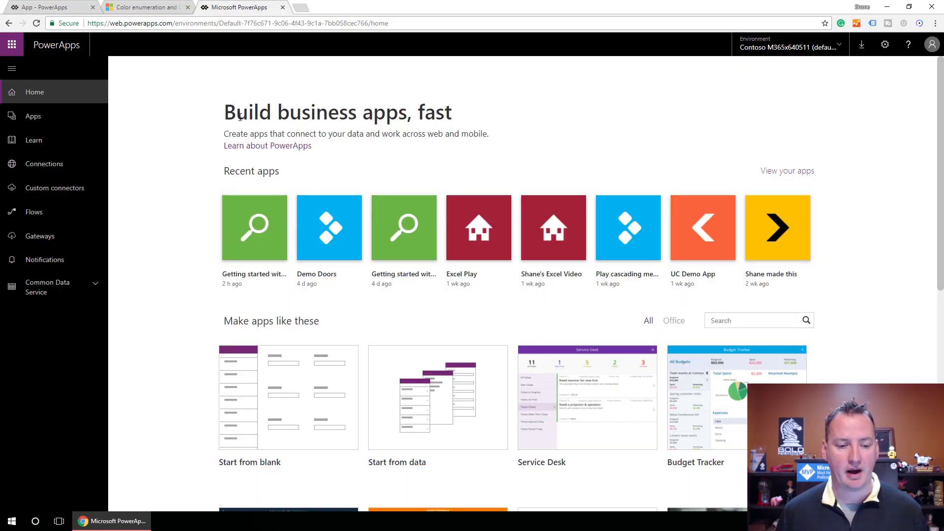
left_click(56, 120)
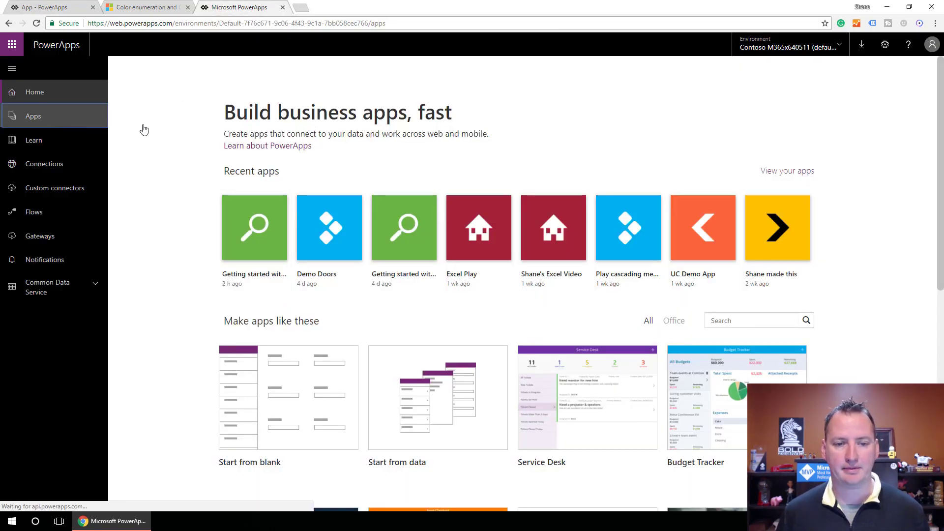
left_click(894, 91)
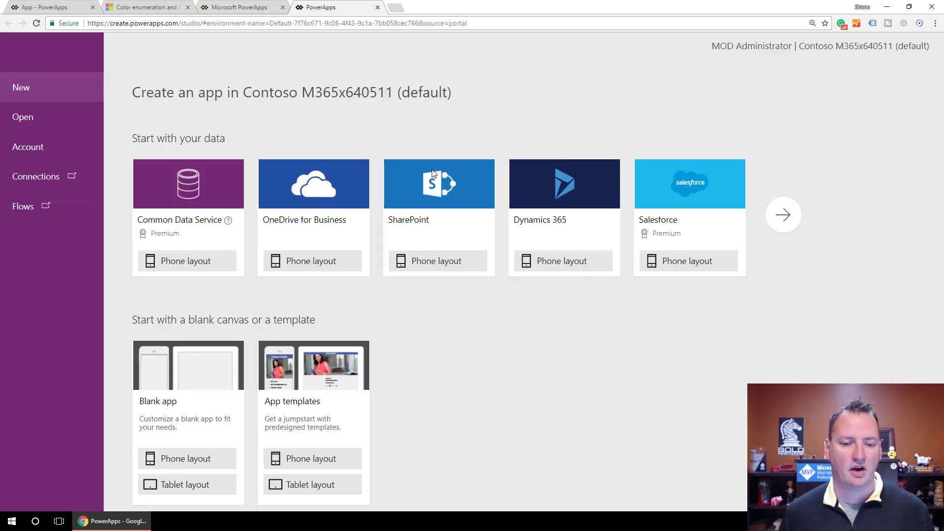
left_click(185, 489)
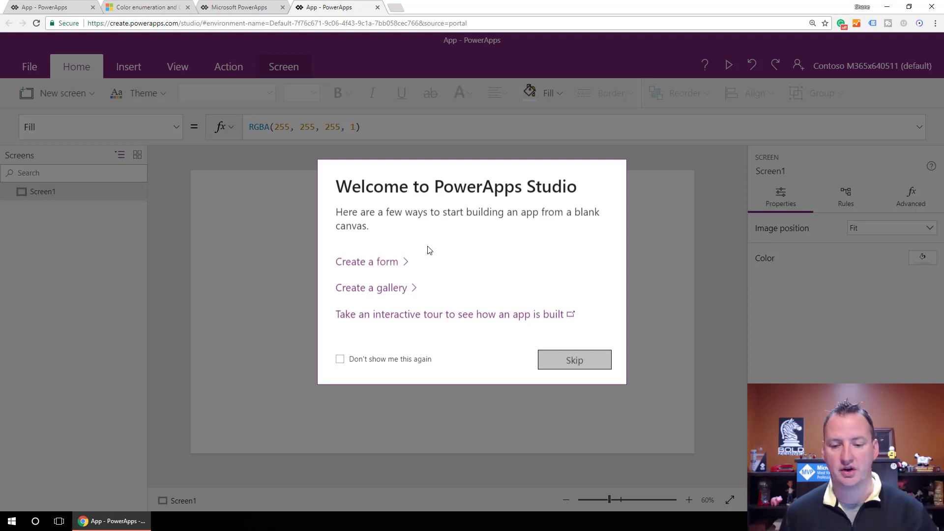
left_click(567, 363)
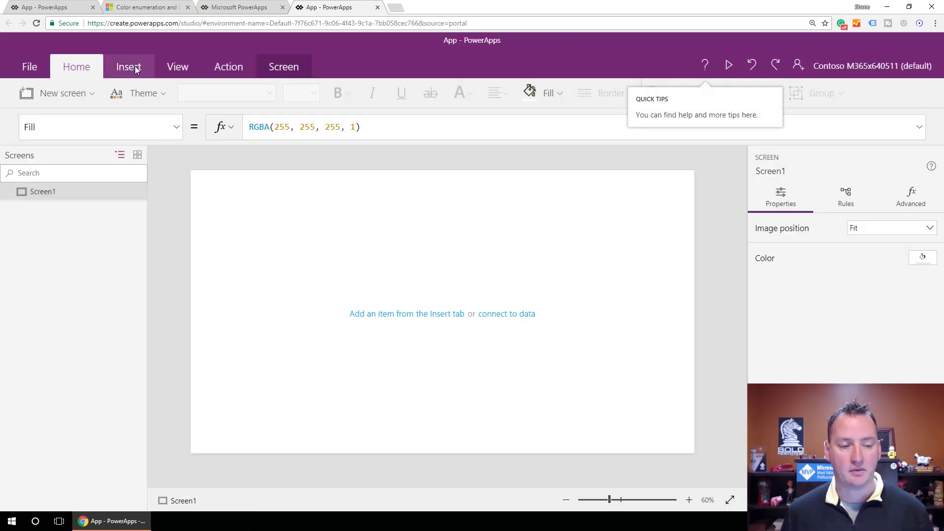
Insert a vertical gallery with image, title and subtitle on Screen1.
left_click(132, 68)
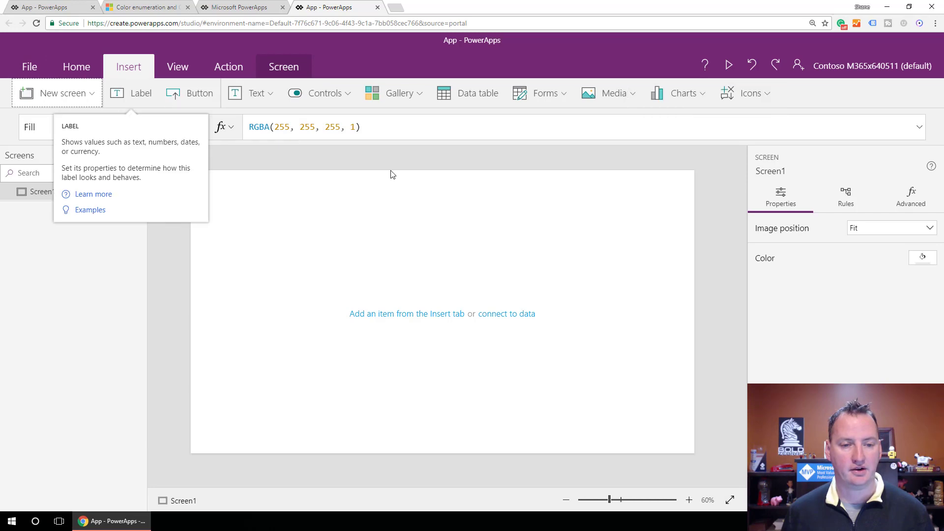
left_click(374, 93)
left_click(426, 172)
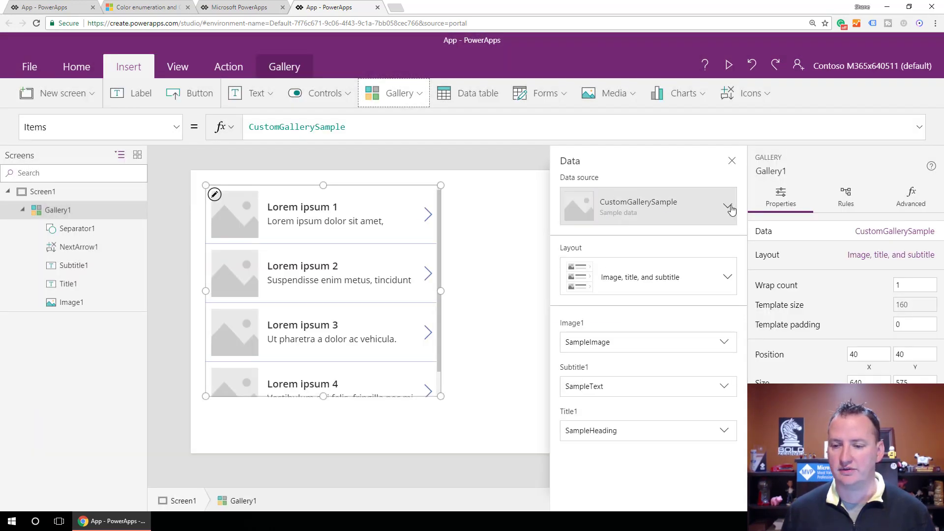
Connect the gallery to the EmployeeDetails list on the Office 365 Demos SharePoint site as a new data source.
left_click(729, 209)
left_click(617, 241)
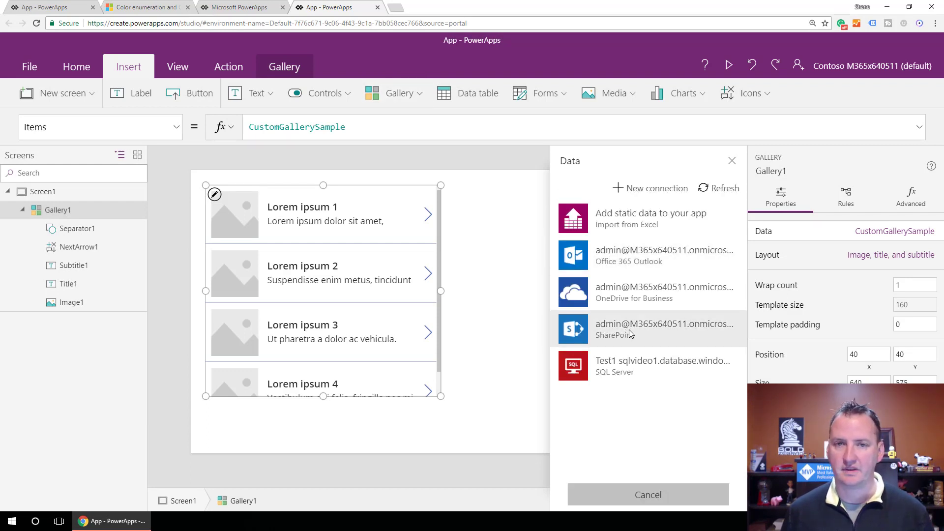
left_click(630, 331)
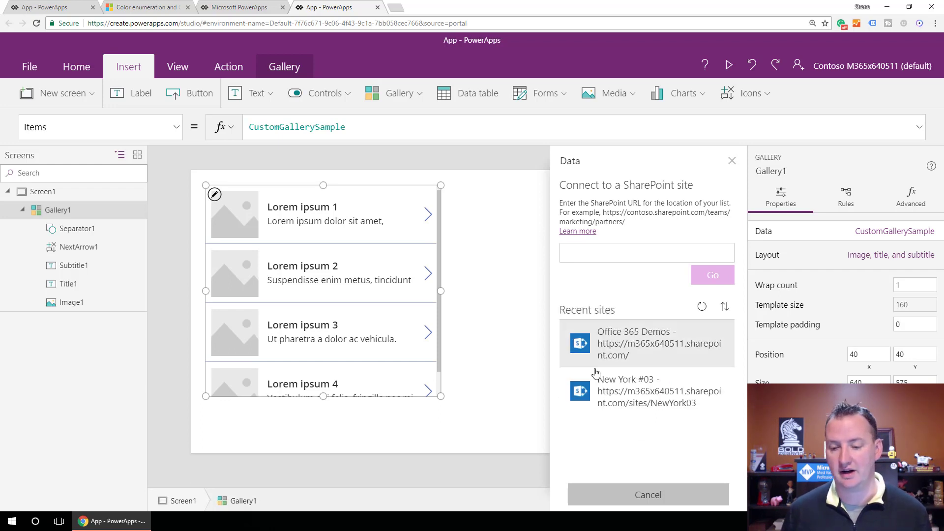
left_click(650, 346)
left_click(571, 318)
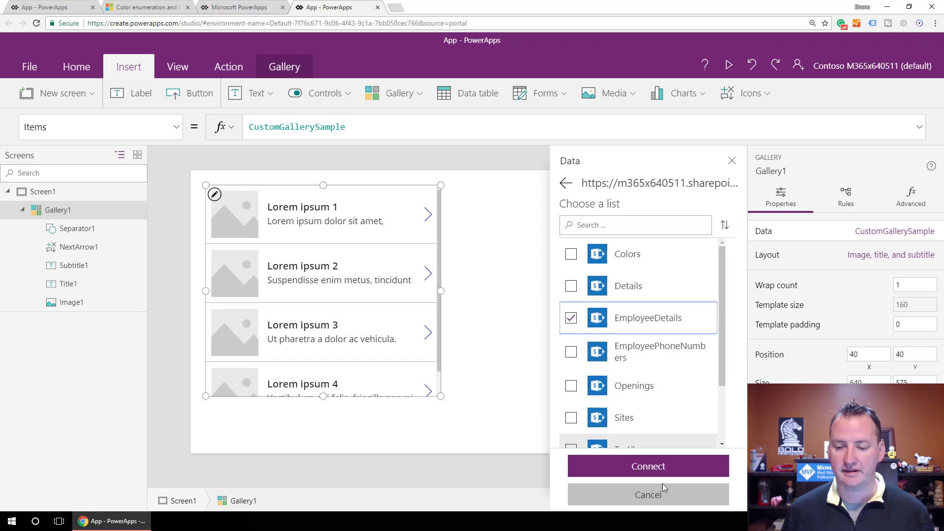
left_click(639, 467)
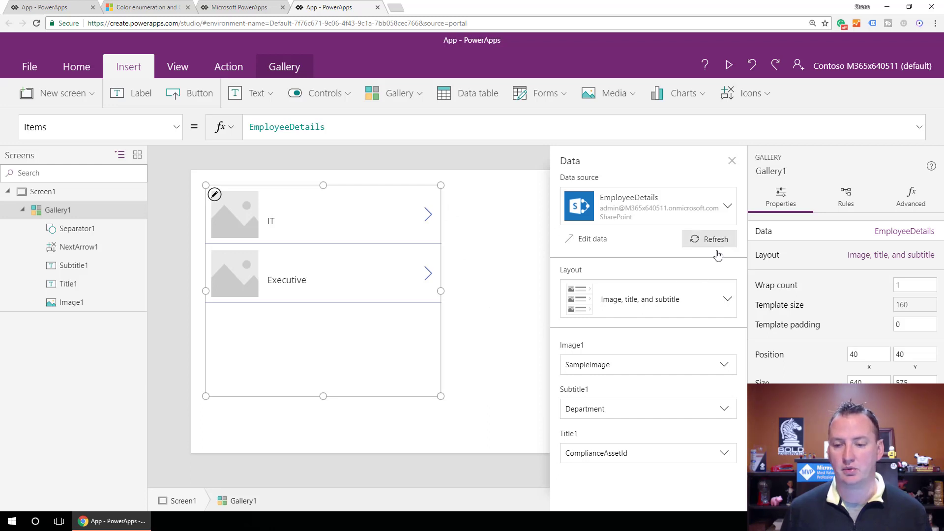
Change the gallery layout to Title and subtitle and bind its title to the {Name} field.
left_click(729, 301)
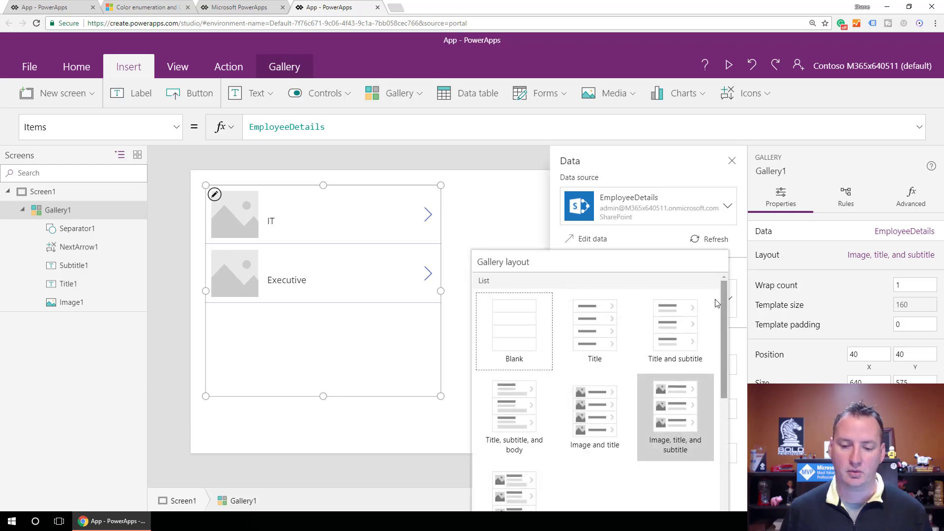
left_click(674, 329)
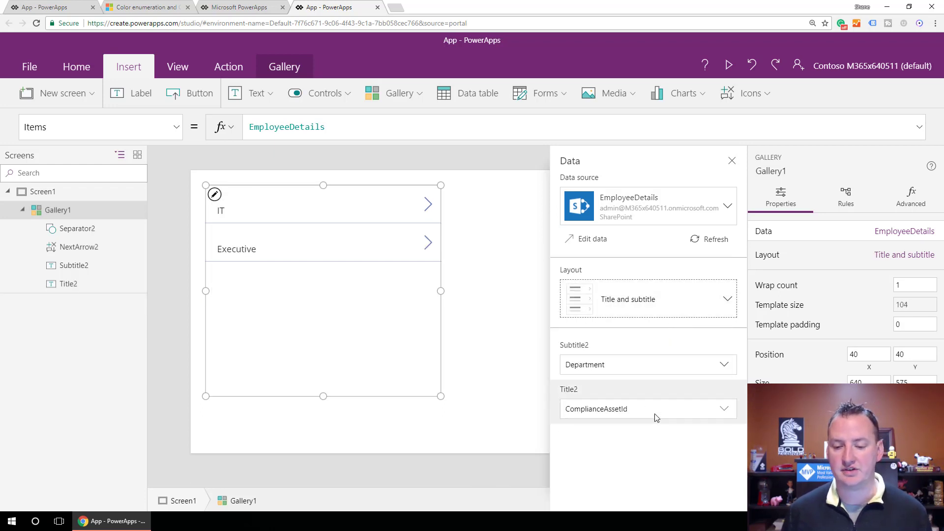
left_click(669, 416)
left_click(718, 411)
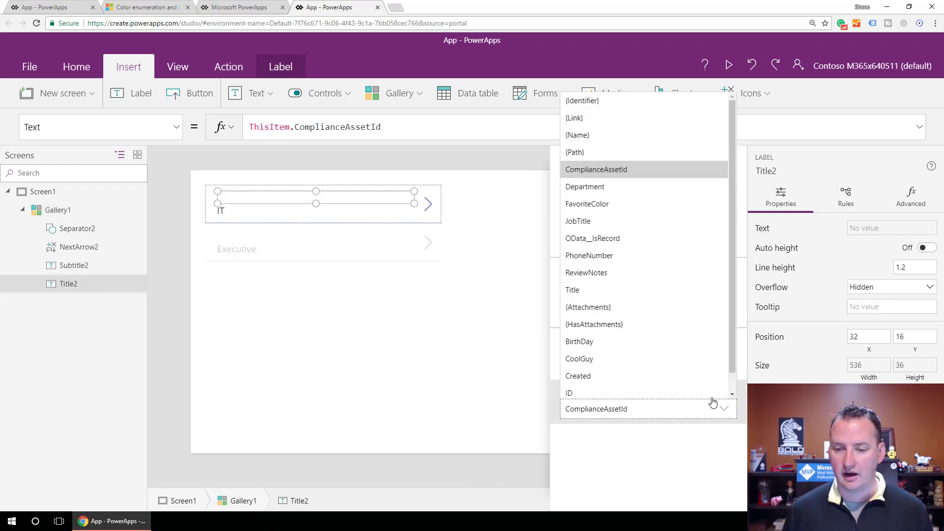
left_click(606, 140)
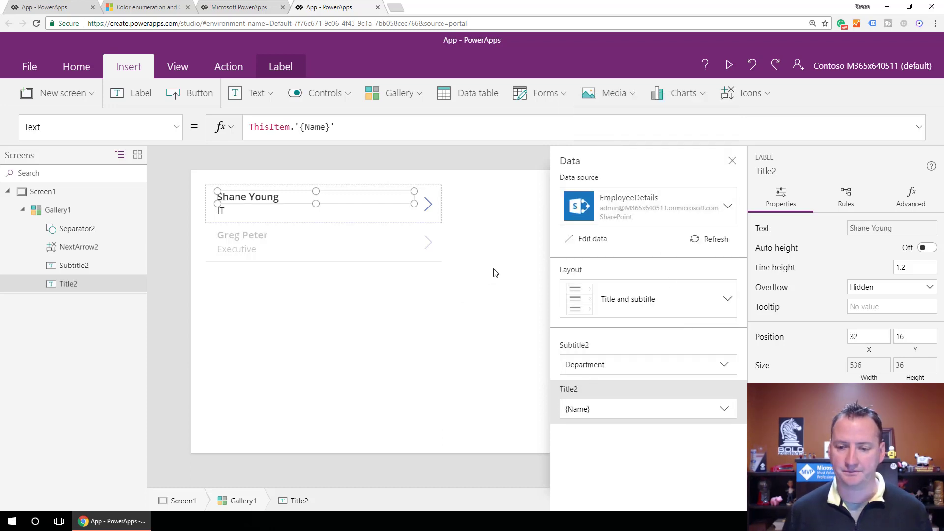
left_click(732, 163)
left_click(521, 244)
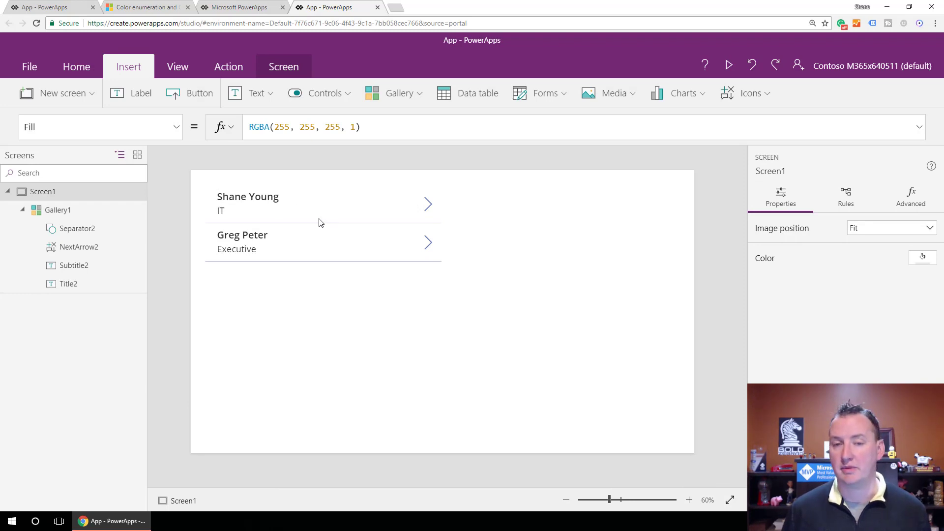
Add a new blank screen and rename it ItemDetails.
left_click(79, 94)
left_click(81, 169)
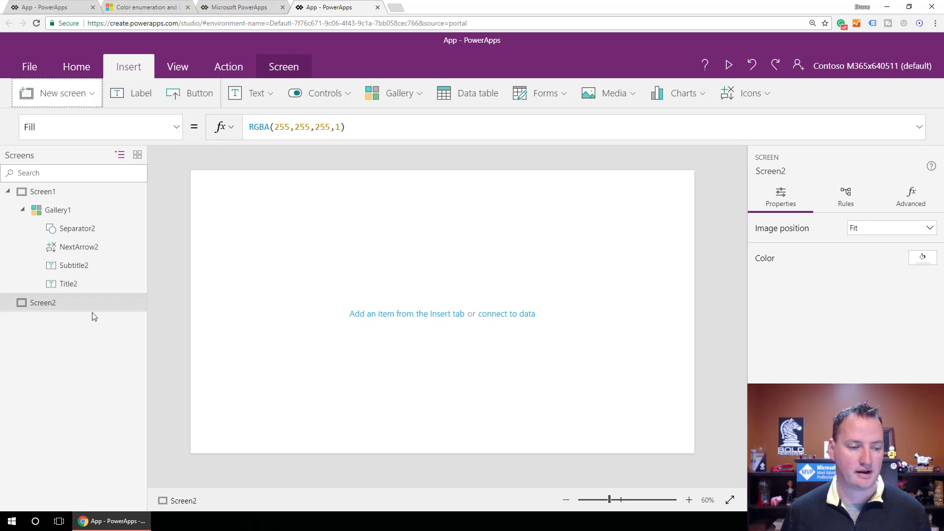
double_click(58, 304)
type("Ite")
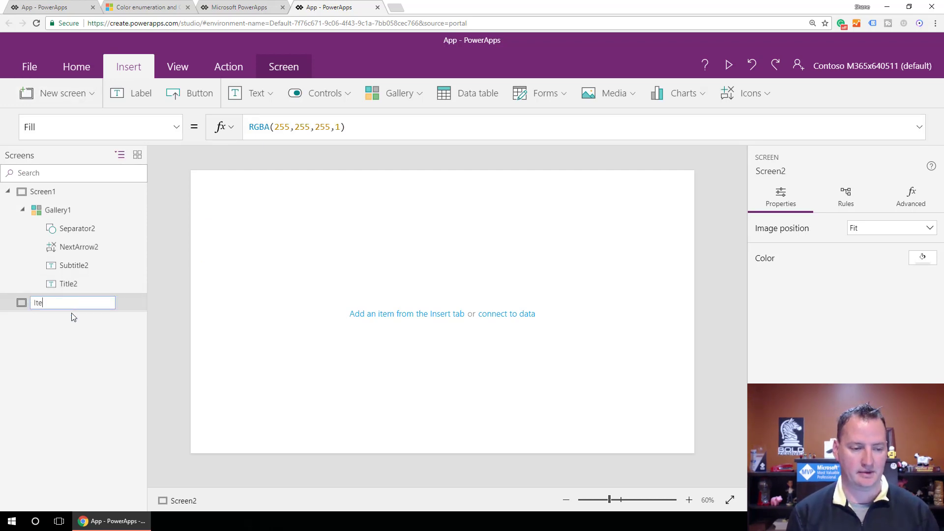
type("mDetails")
key("Return")
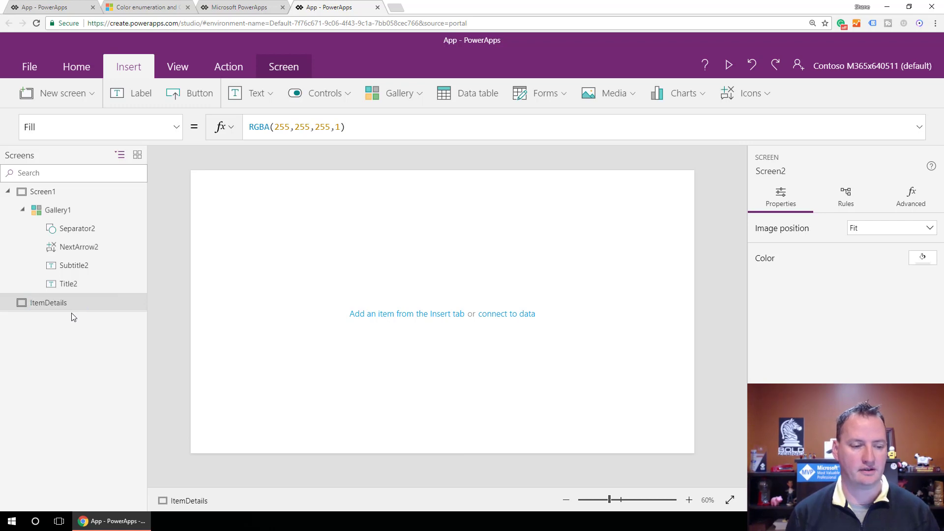
Set the OnSelect formula of the gallery's arrow on Screen1 to Select(Parent);Navigate(ItemDetails,ScreenTransition.Cover).
left_click(49, 188)
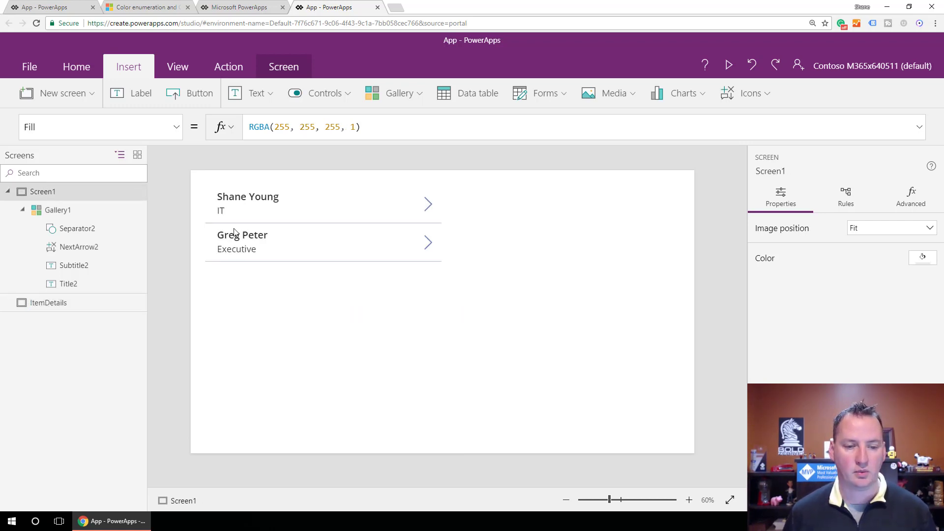
left_click(428, 208)
left_click(335, 129)
type(";")
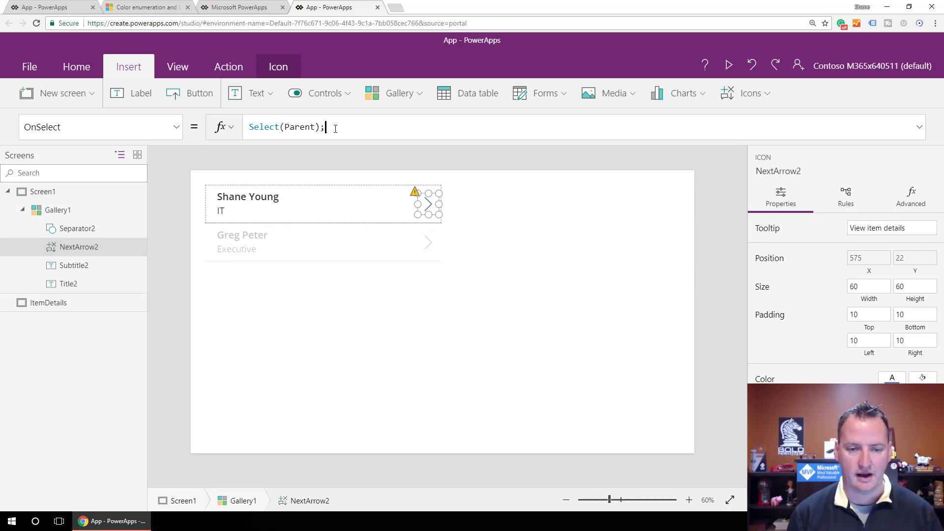
type("Navig")
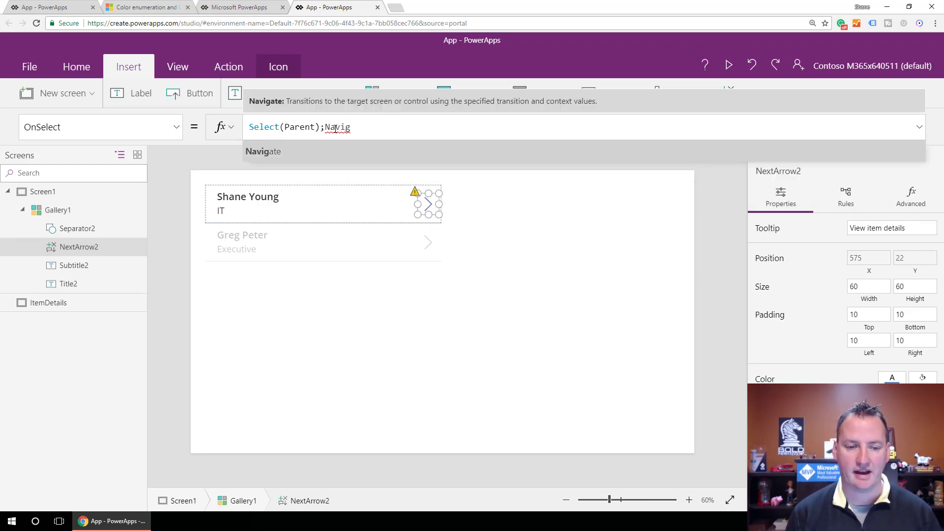
type("ate(")
key("Down")
key("Down")
key("Up")
key("Return")
type(",")
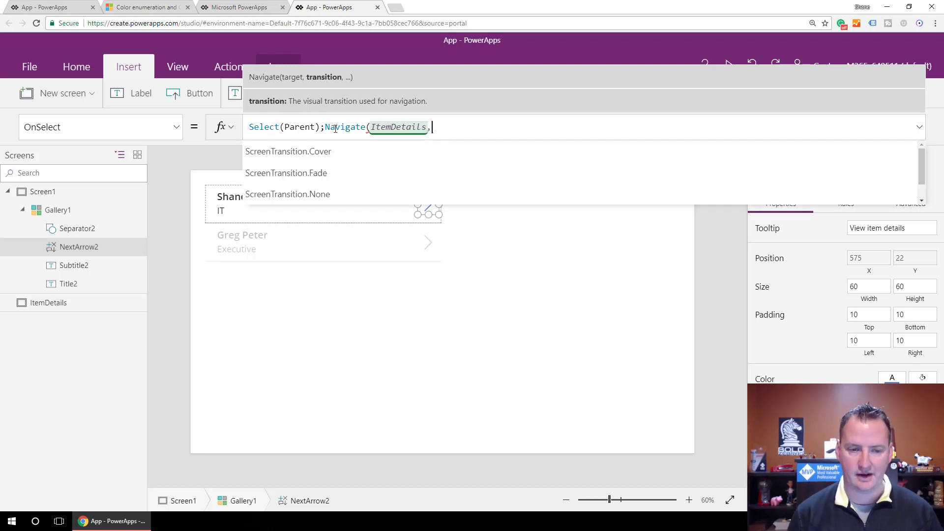
key("Return")
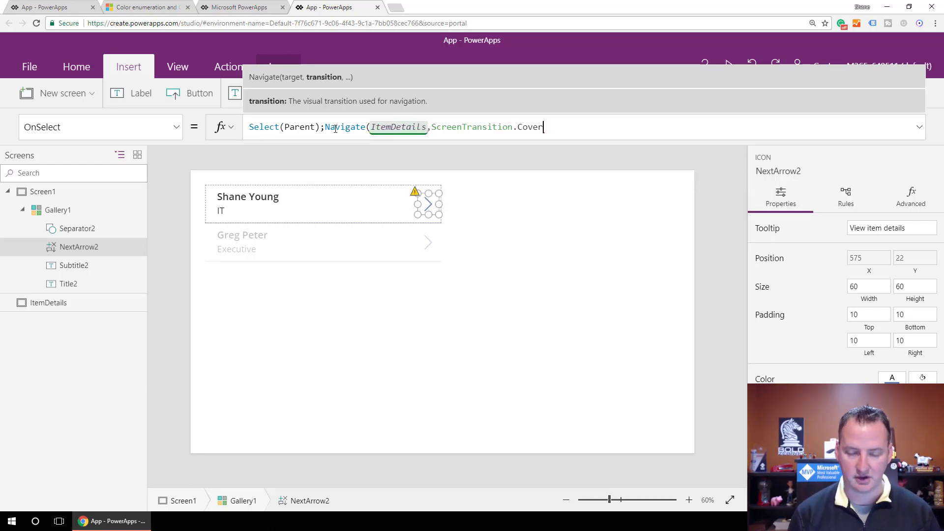
type(")")
left_click(541, 203)
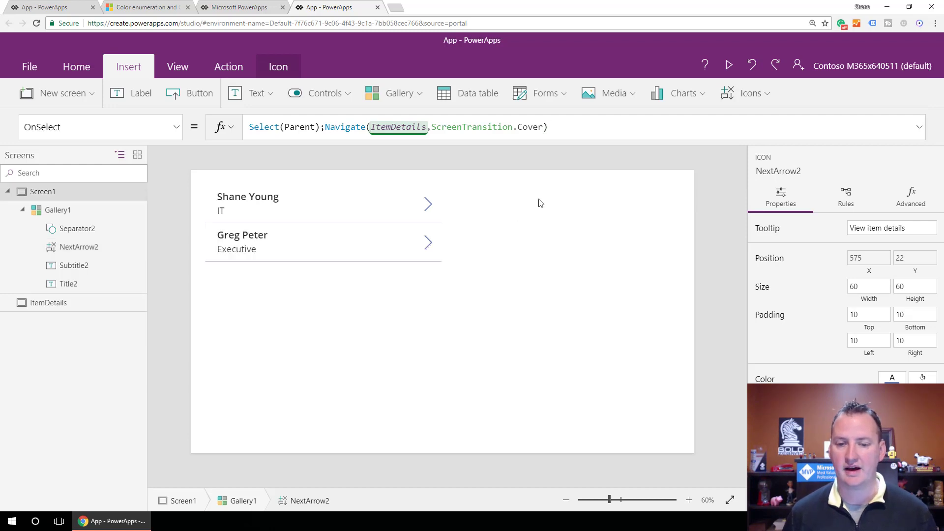
Preview the app to test the gallery arrow's navigation to the ItemDetails screen, and close the preview.
left_click(729, 65)
left_click(452, 101)
left_click(926, 50)
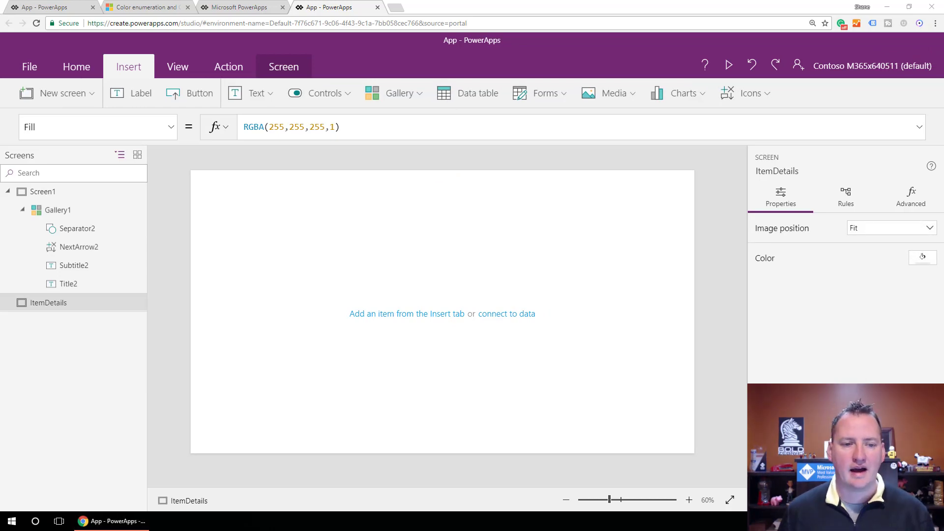
Insert an edit form on the ItemDetails screen and connect it to the EmployeeDetails data source.
left_click(554, 99)
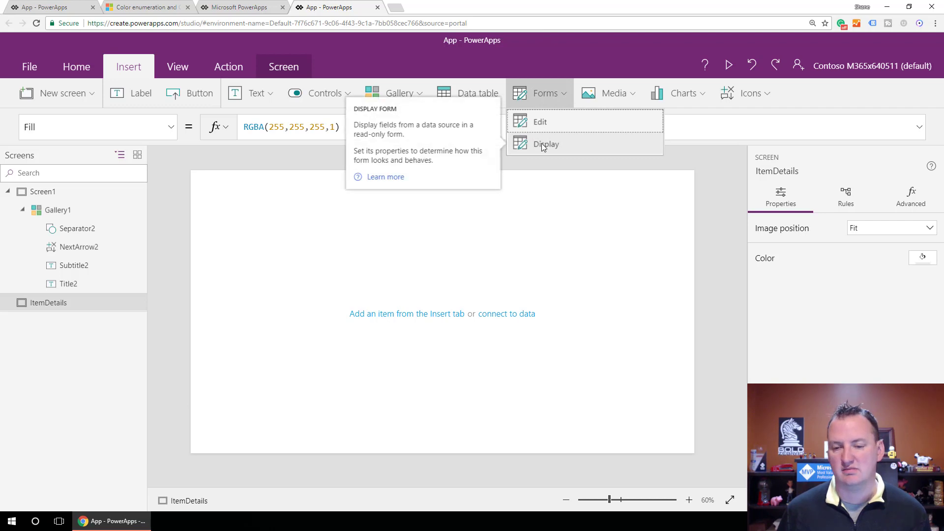
left_click(540, 122)
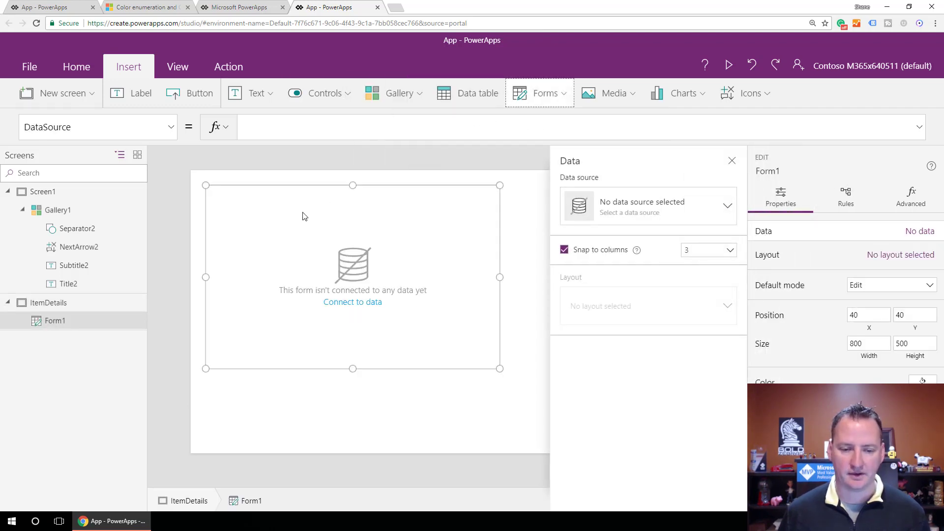
left_click(723, 209)
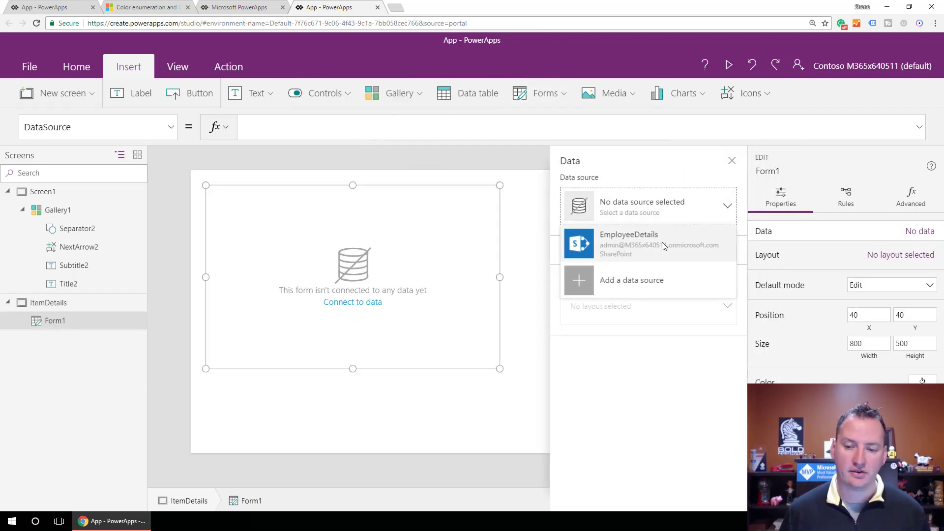
left_click(659, 244)
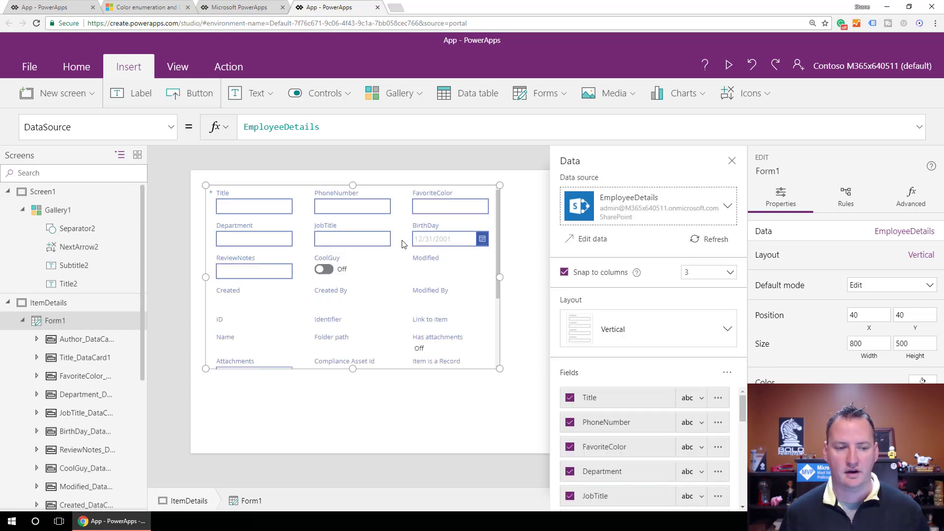
Set the Item property of Form1 to Gallery1.Selected and close the form's data settings.
left_click(171, 132)
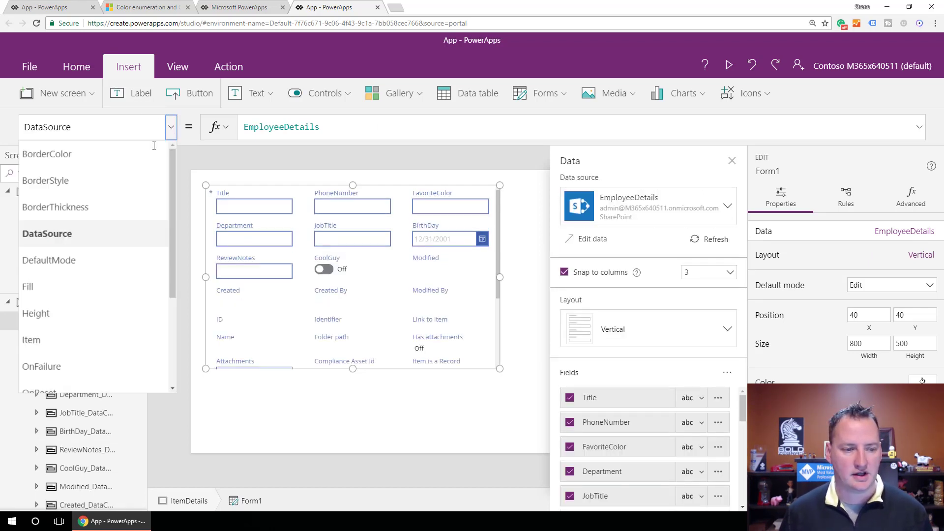
scroll(94, 246, "down", 3)
left_click(61, 193)
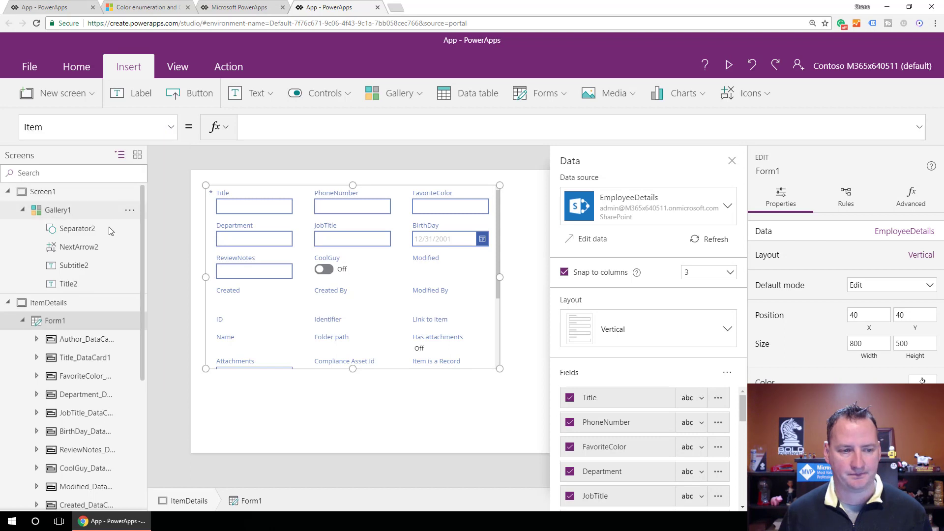
type("G")
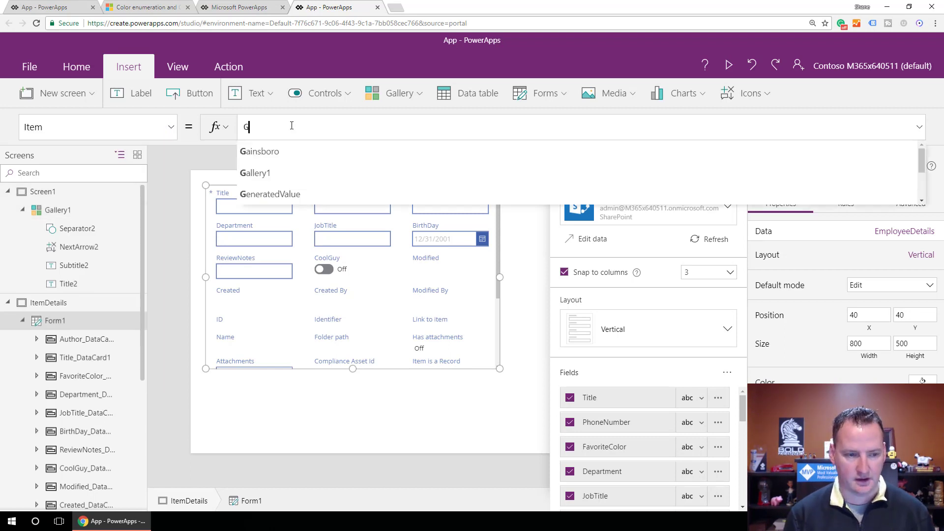
type("allery1.")
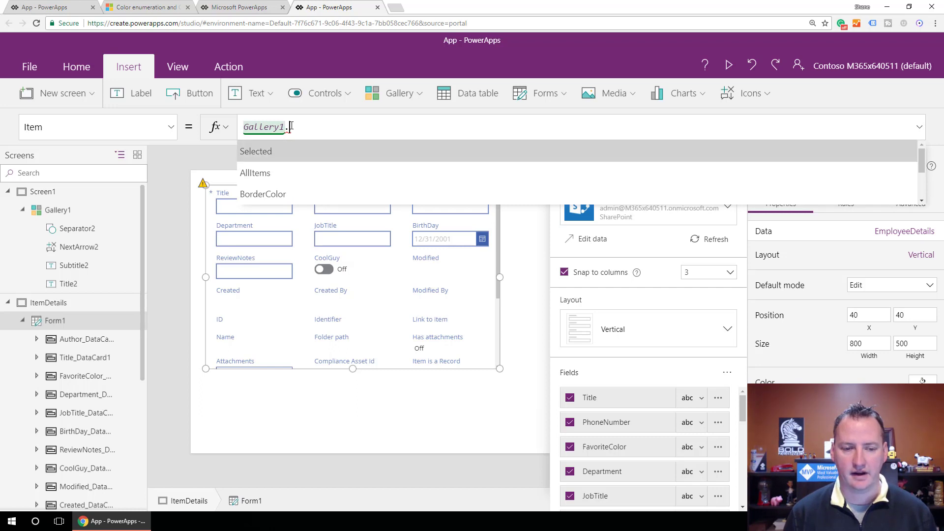
left_click(340, 151)
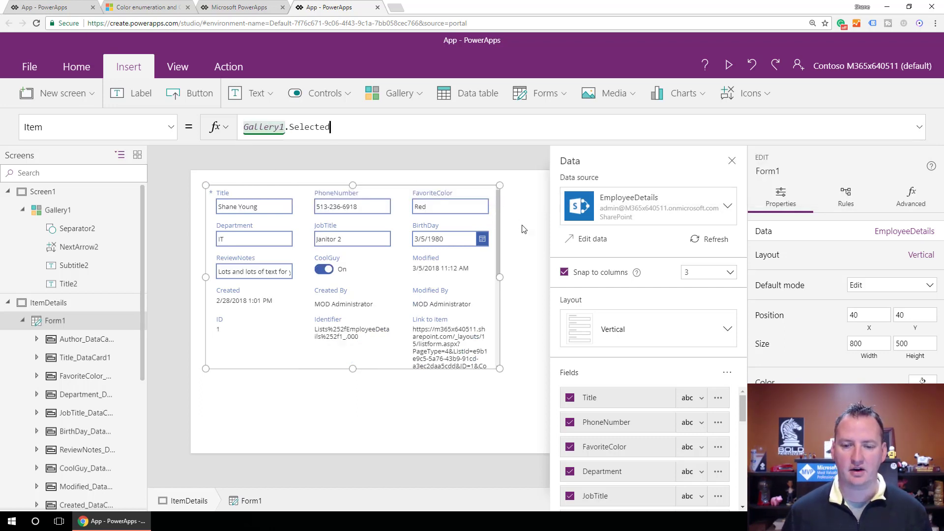
left_click(733, 163)
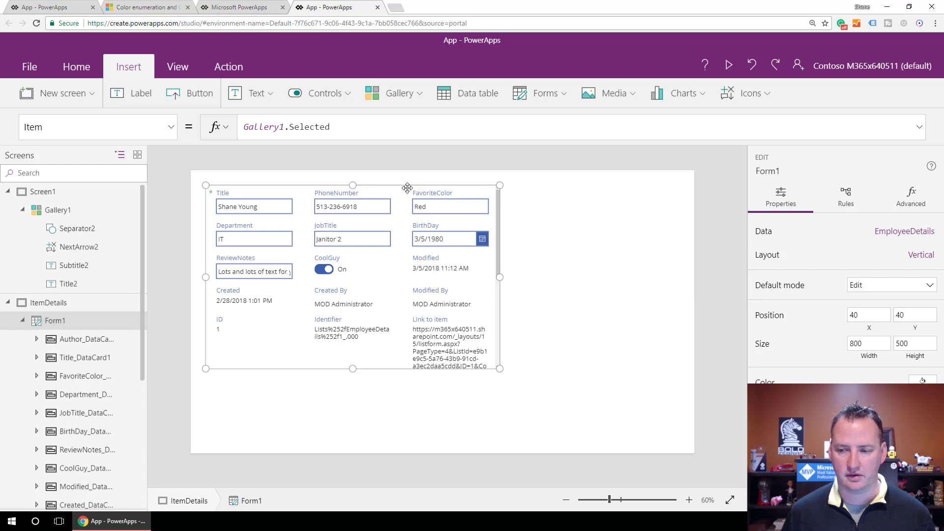
Hide the Item is a Record, Compliance Asset Id, Attachments, Has attachments and Folder path fields from the form.
left_click(928, 261)
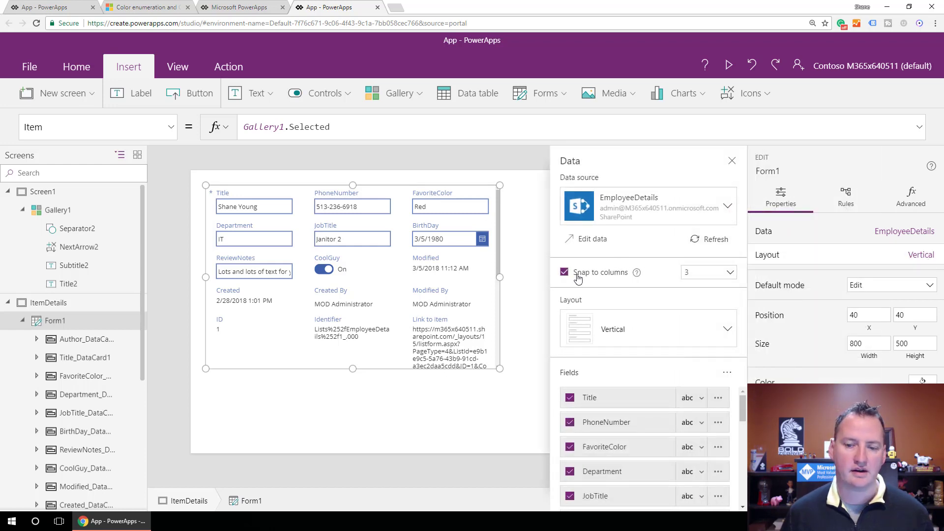
left_click_drag(743, 408, 740, 497)
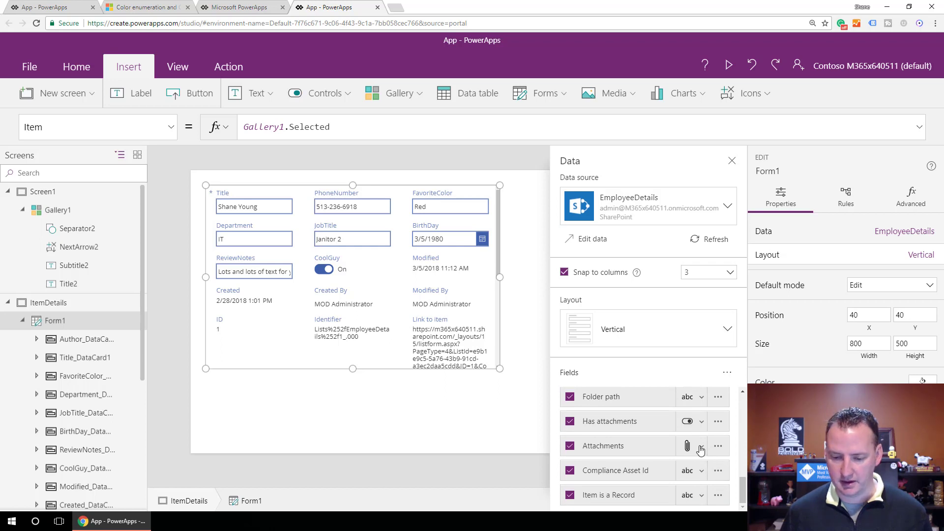
left_click(570, 495)
left_click(570, 472)
left_click(570, 446)
left_click(570, 421)
left_click(571, 397)
Hide the Name, Link to item, Identifier, ID, Modified By, Created By, Created and Modified fields from the form.
left_click(570, 471)
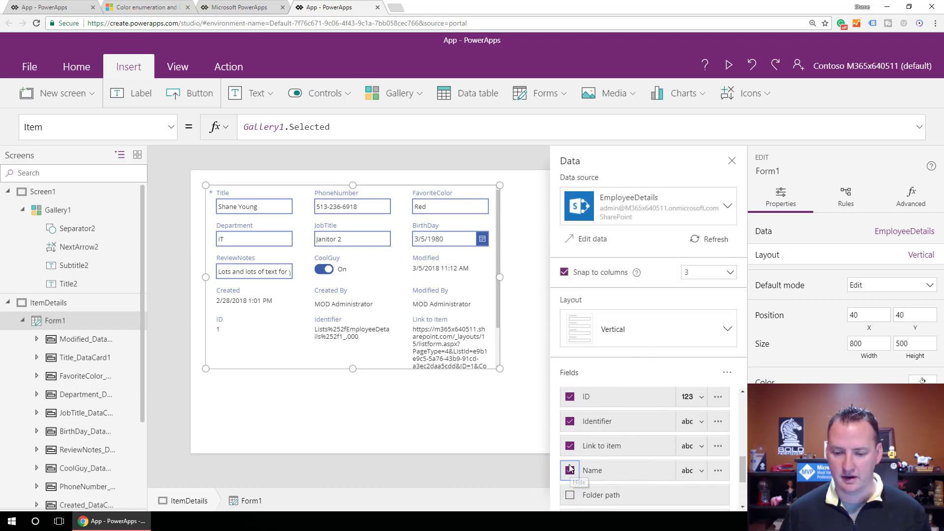
left_click(570, 445)
left_click(570, 421)
left_click(571, 396)
left_click(570, 421)
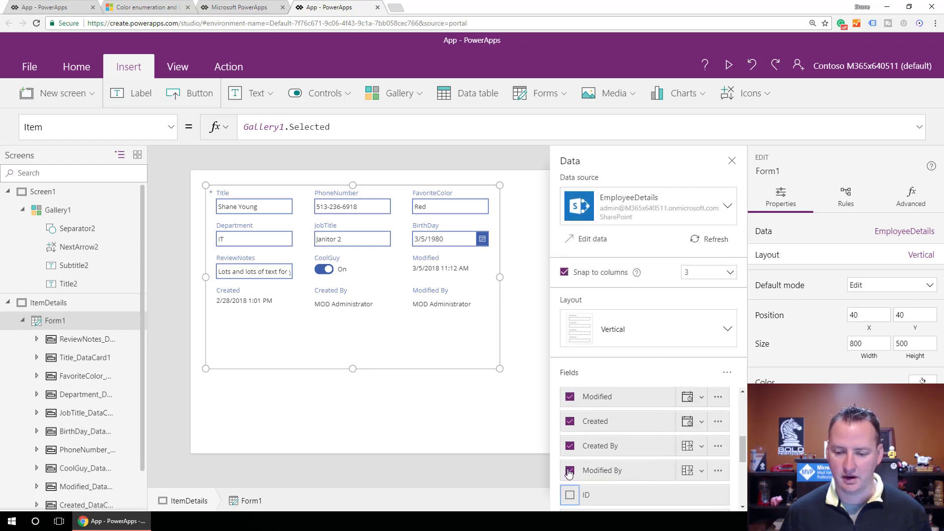
left_click(570, 446)
left_click(570, 421)
left_click(570, 397)
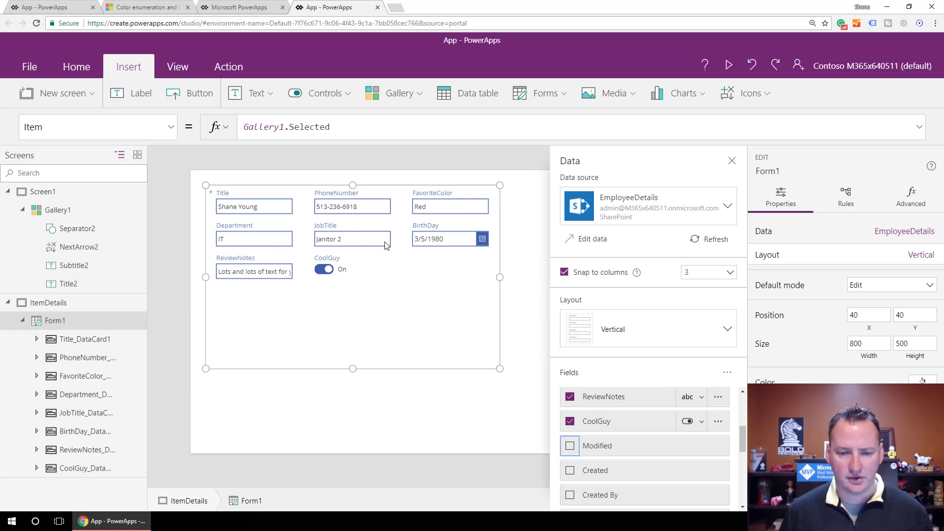
Try the field order with PhoneNumber above Title, and return PhoneNumber to its place below Title.
scroll(687, 435, "up", 3)
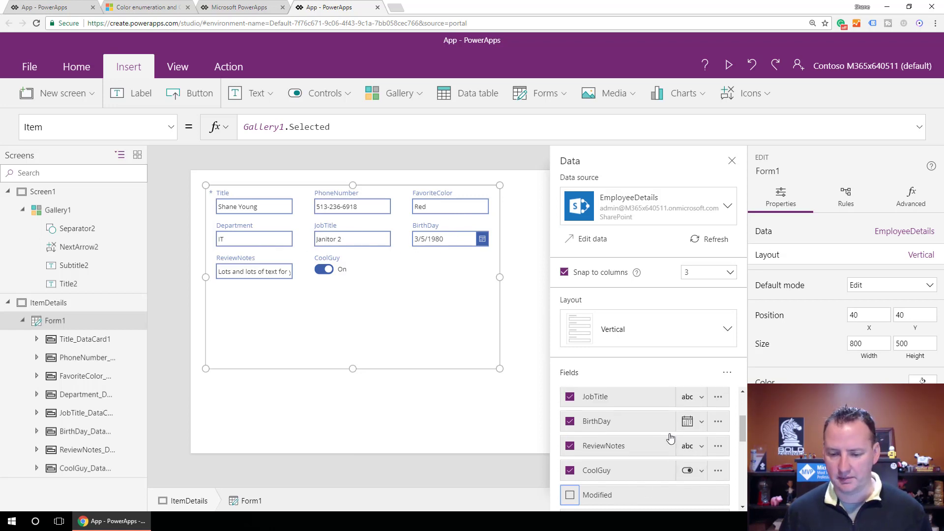
left_click(619, 428)
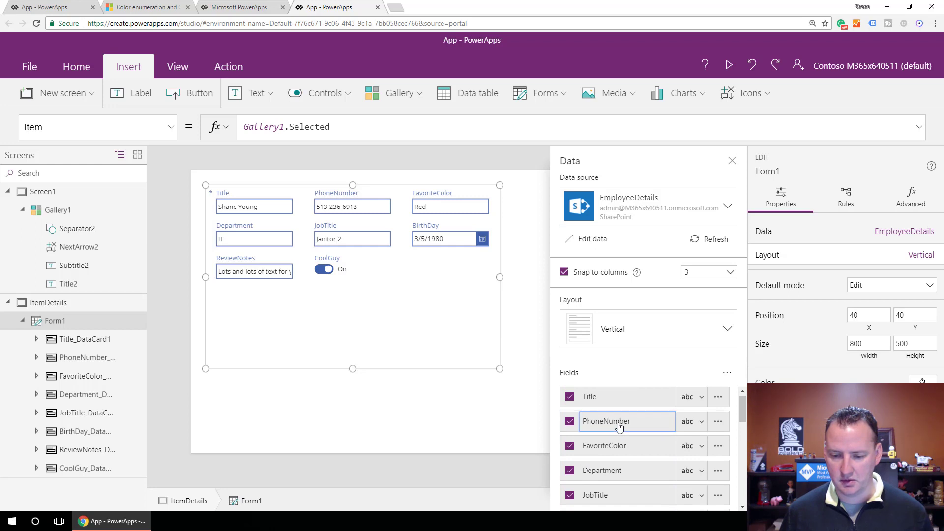
left_click_drag(619, 428, 640, 396)
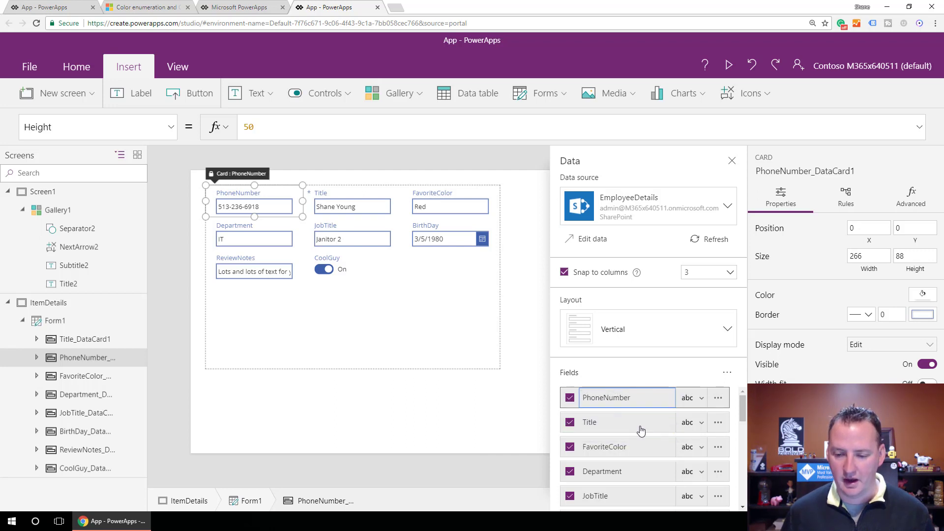
left_click_drag(621, 398, 630, 433)
Reorder the form fields so that BirthDay comes directly after PhoneNumber, and deselect the form.
scroll(631, 460, "down", 2)
mouse_move(612, 476)
left_mouse_down()
mouse_move(618, 394)
mouse_move(622, 442)
left_mouse_up()
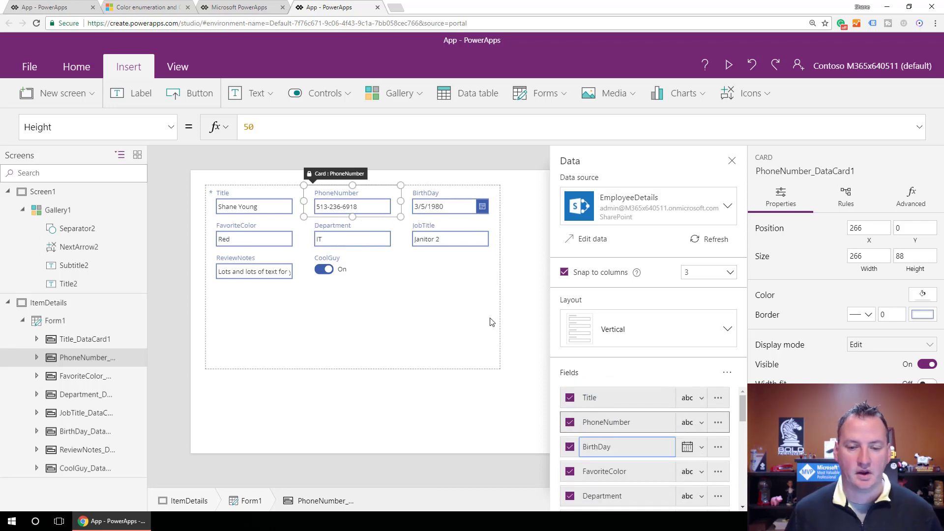
left_click(523, 304)
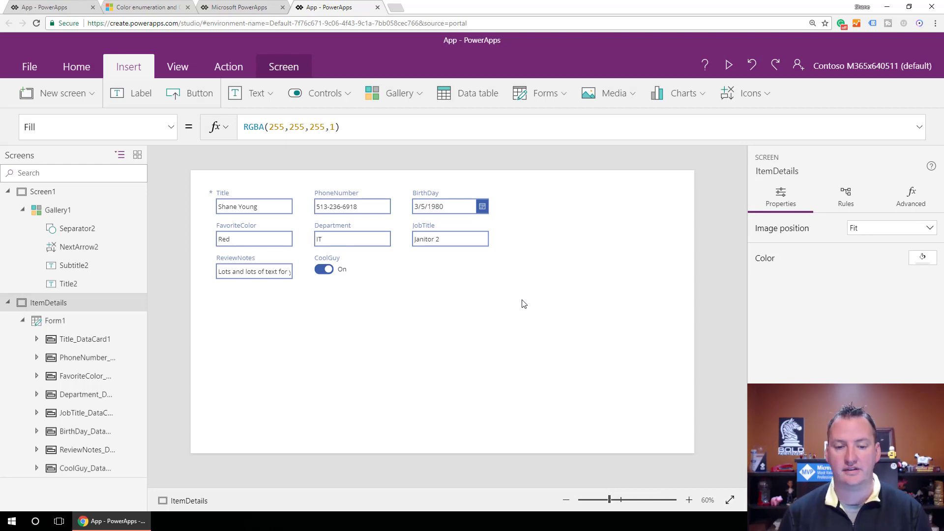
Enlarge Form1 to a width of about 1315 and lower its upper edge to about Y 165, leaving header space above.
left_click(443, 292)
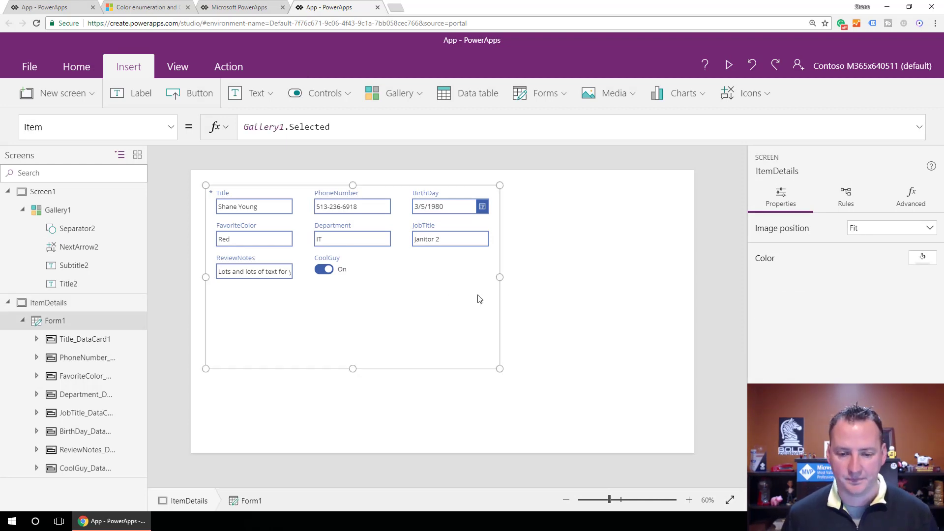
left_click_drag(500, 368, 690, 448)
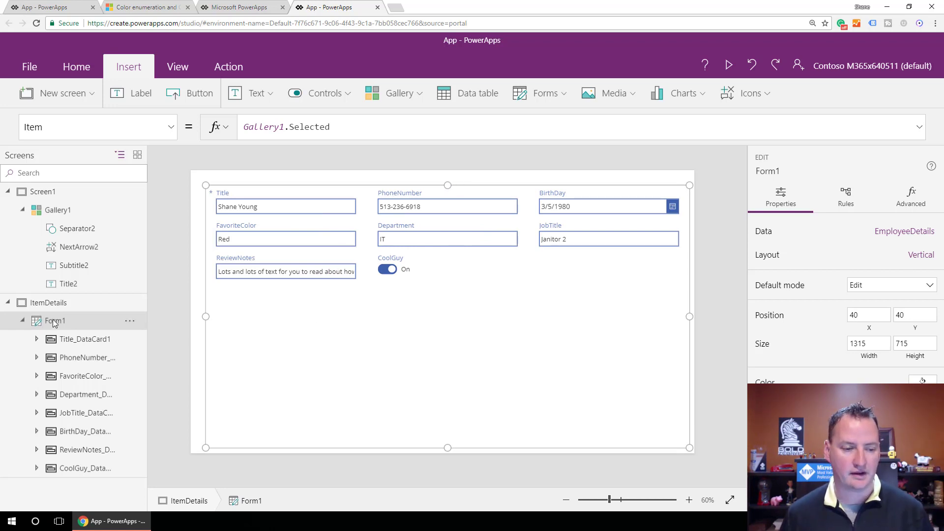
left_click_drag(436, 186, 437, 235)
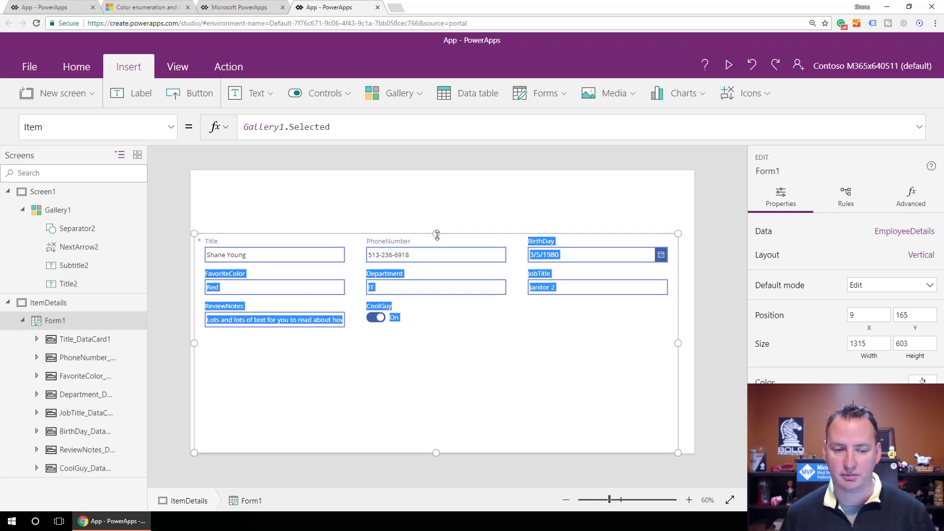
left_click(443, 217)
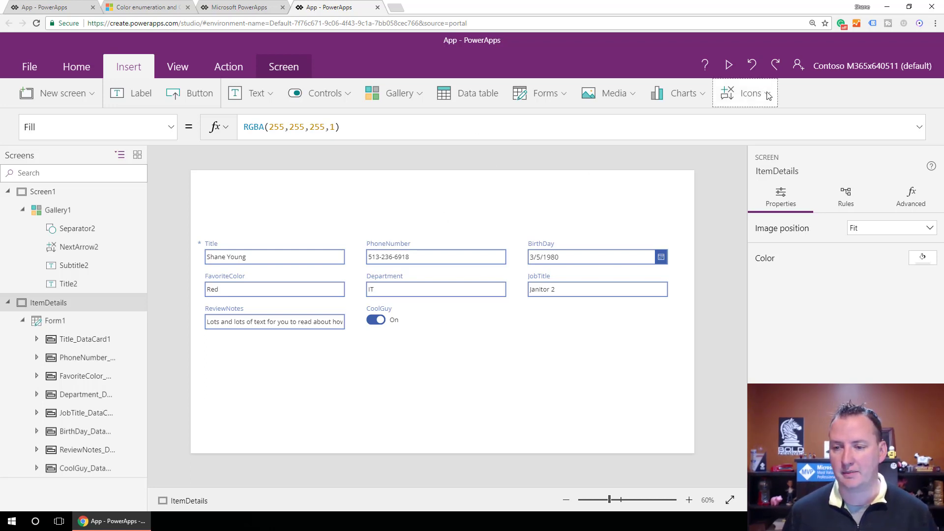
Insert a rectangle at position 0, 0 and stretch it to about 1366 by 177 as a header band above the form.
left_click(746, 95)
scroll(751, 264, "down", 15)
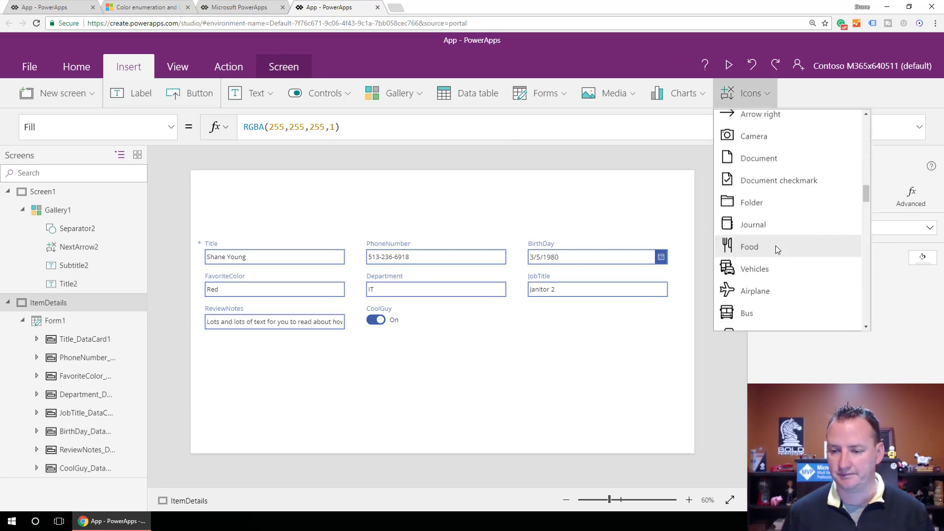
scroll(772, 237, "down", 12)
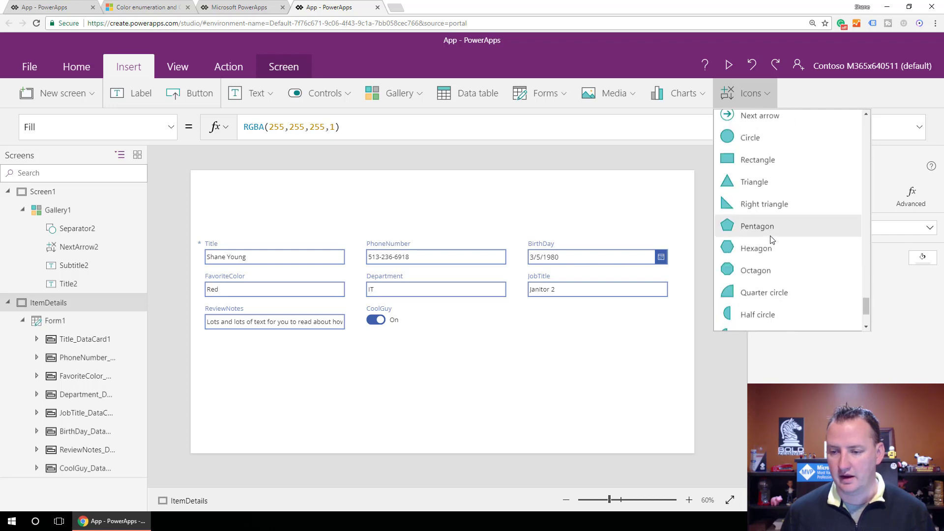
scroll(784, 184, "up", 3)
scroll(767, 221, "down", 1)
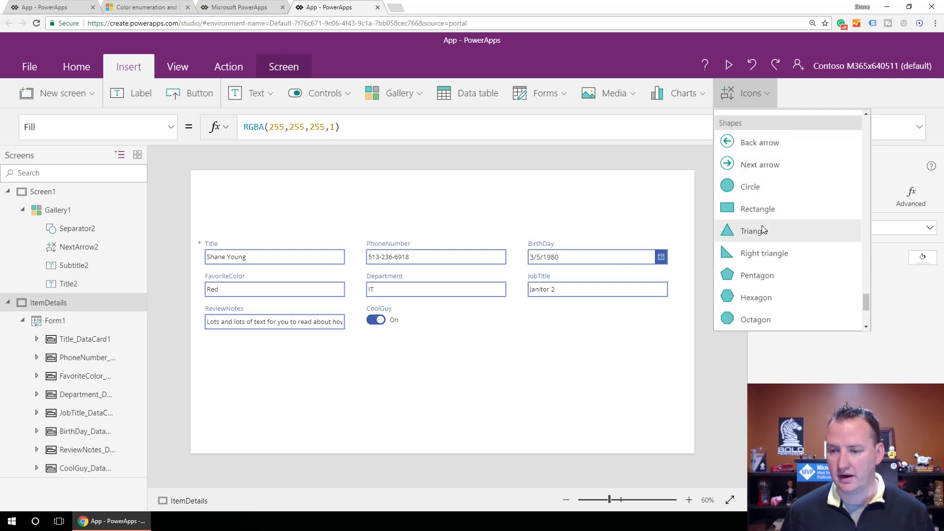
left_click(762, 213)
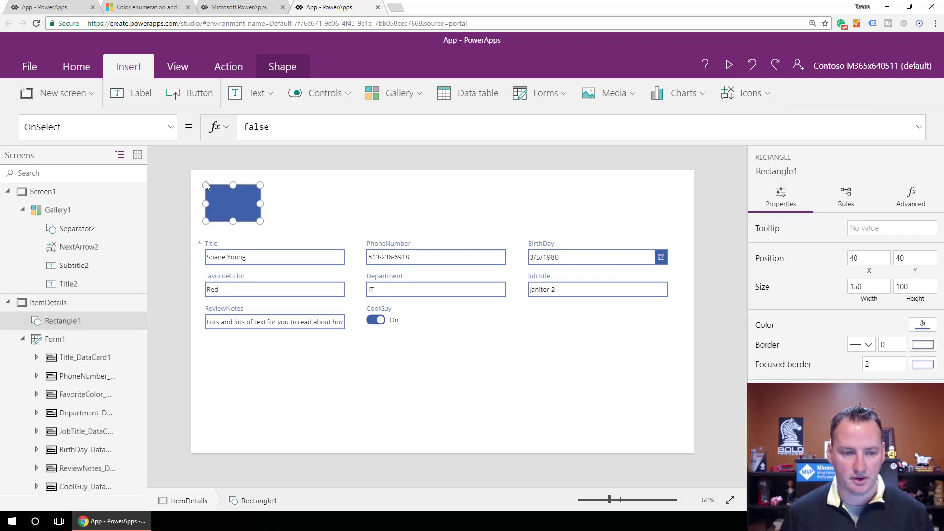
left_click_drag(220, 185, 206, 170)
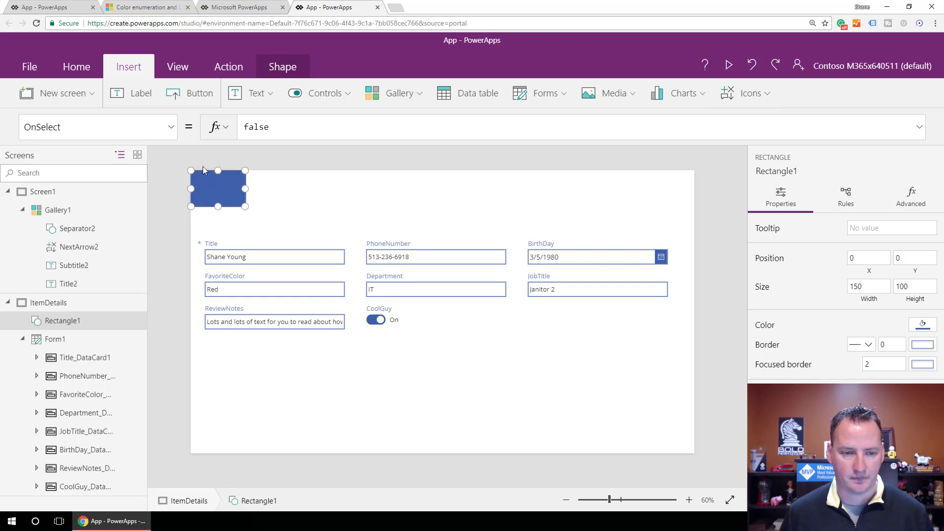
left_click_drag(245, 206, 697, 233)
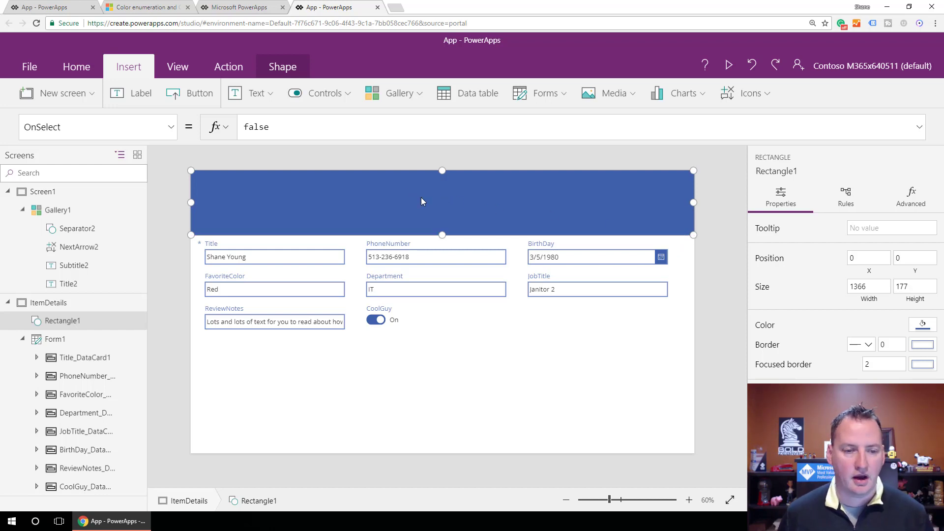
Insert a label on the header band with the text "Screen Header".
left_click(131, 93)
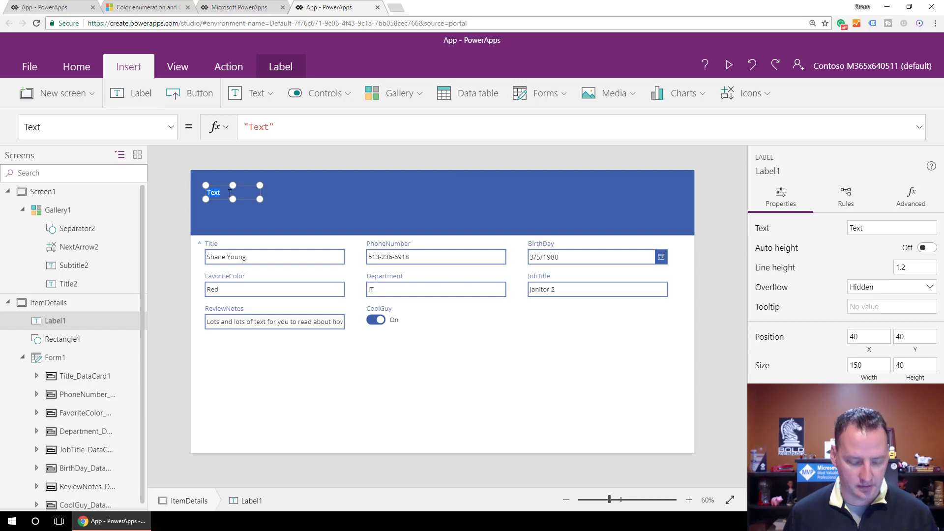
type("Sc")
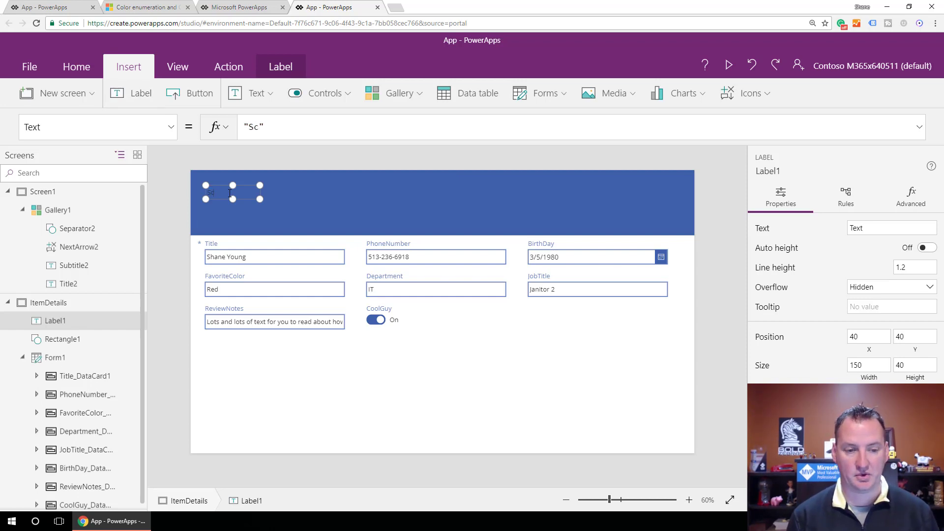
type("reen Header")
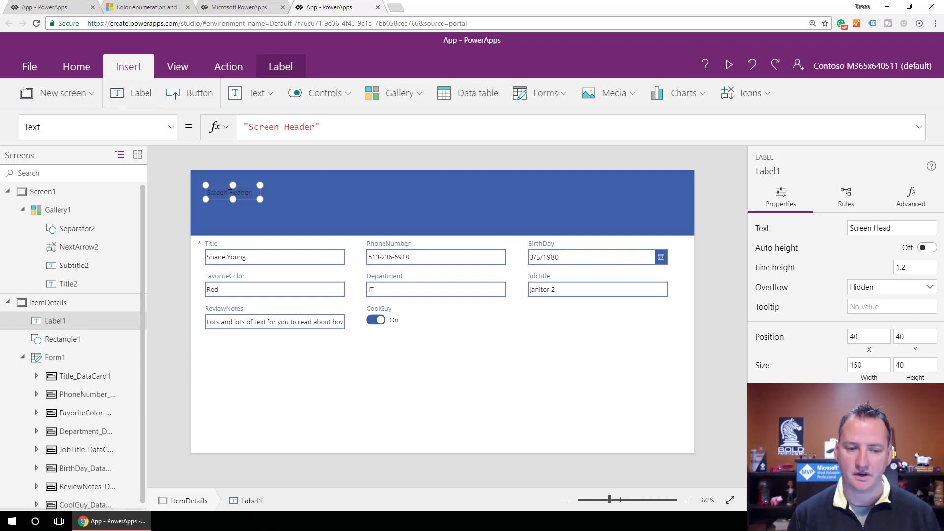
Format the "Screen Header" label as bold, white, centered text with font size 40.
triple_click(230, 193)
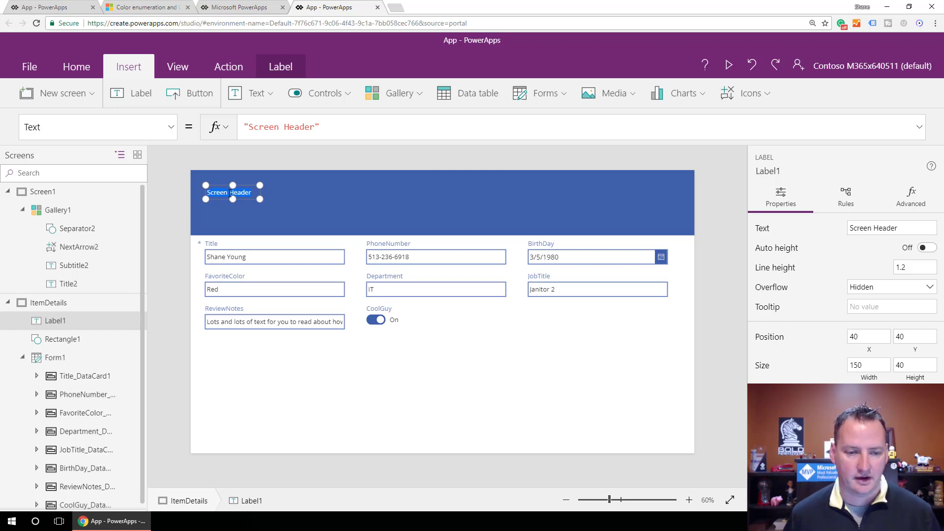
left_click(97, 70)
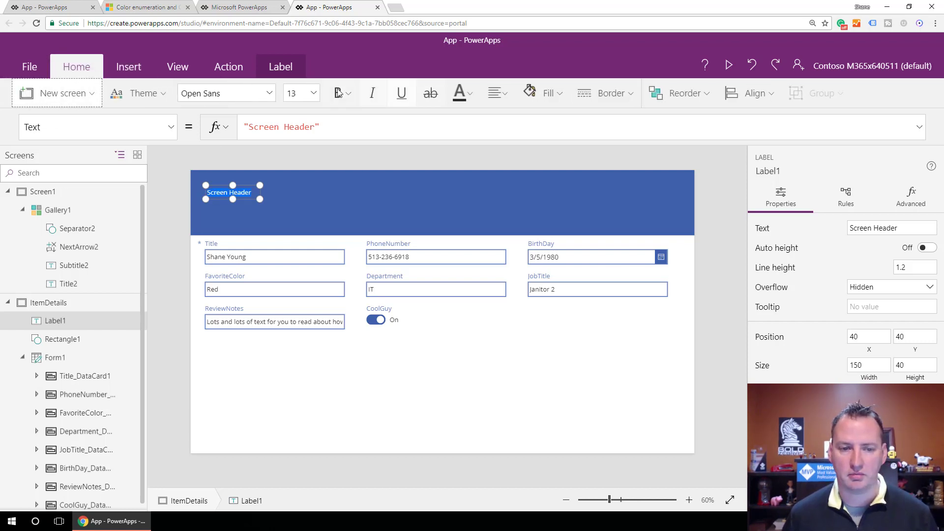
left_click(346, 100)
left_click(379, 120)
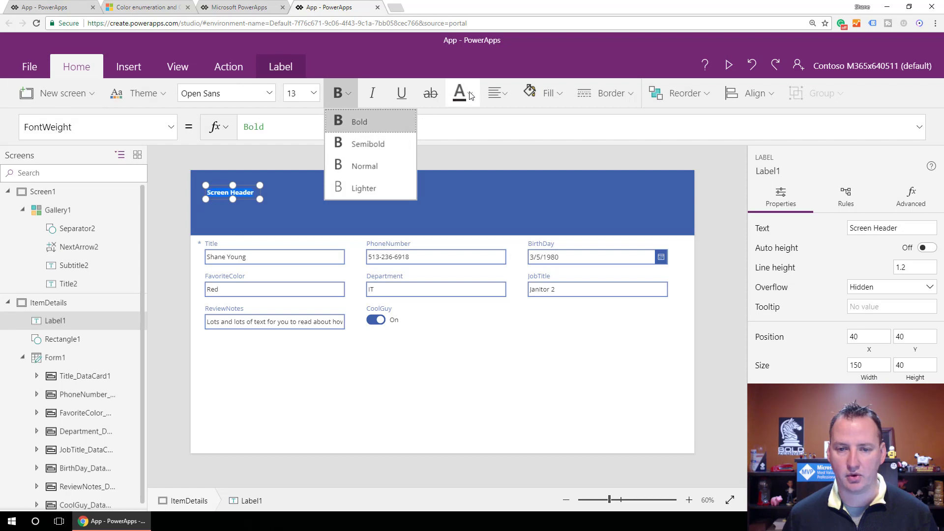
left_click(463, 93)
left_click(471, 176)
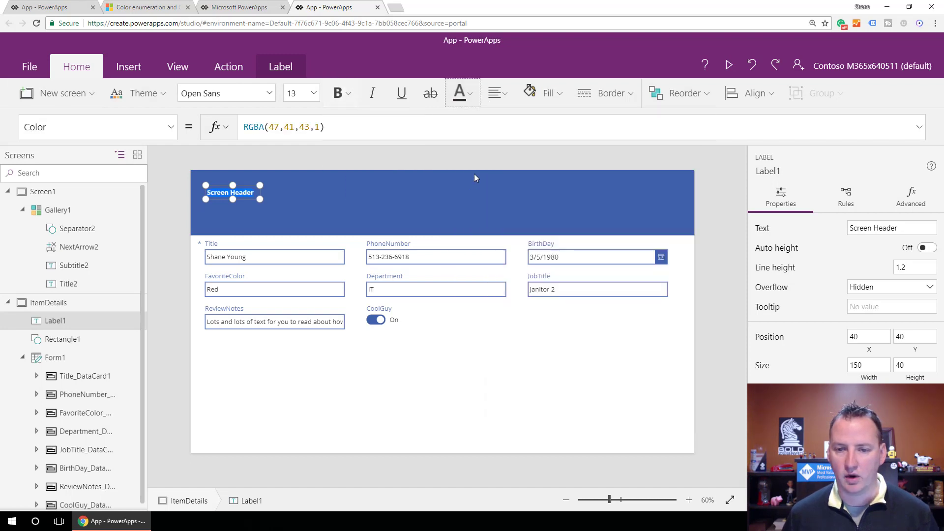
left_click(498, 93)
left_click(521, 148)
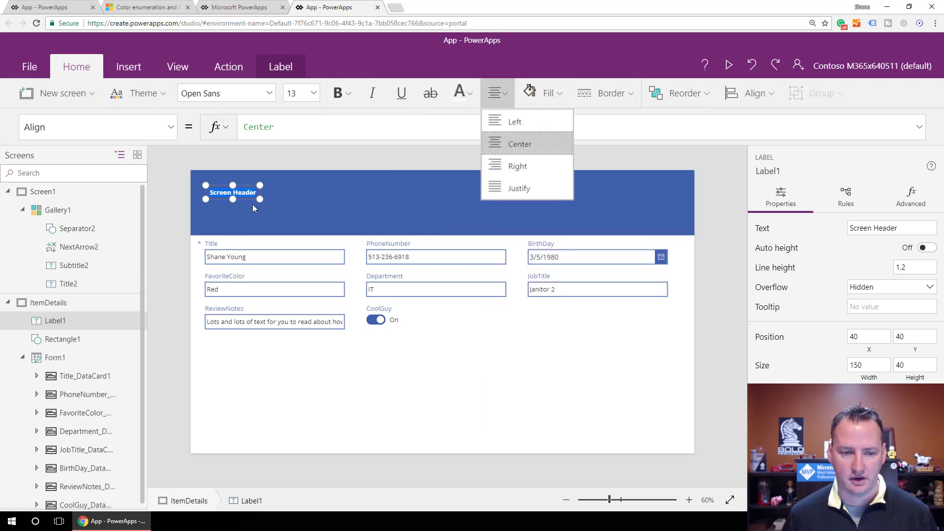
left_click(313, 93)
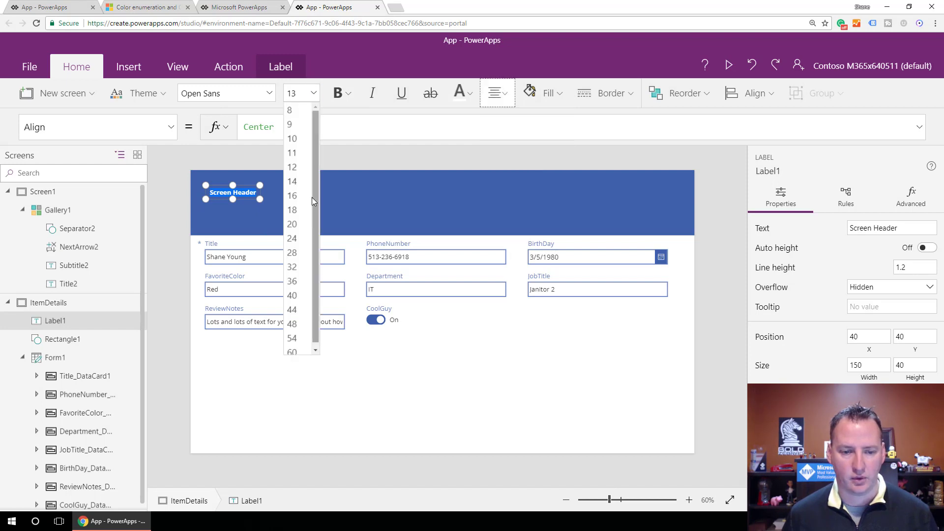
left_click(296, 295)
Move the header label to position 0, 0 and stretch it to about 1366 by 177, covering the whole header band.
left_click_drag(259, 199, 569, 222)
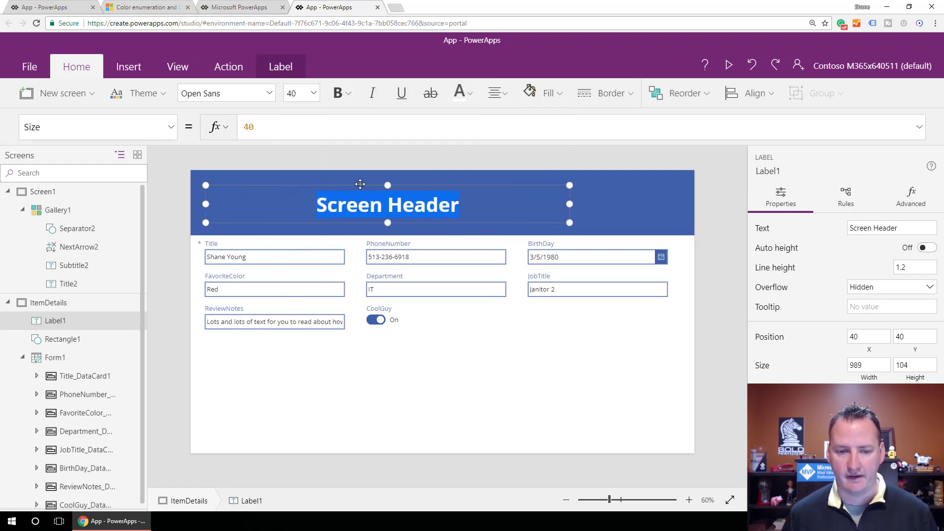
left_click_drag(361, 186, 349, 171)
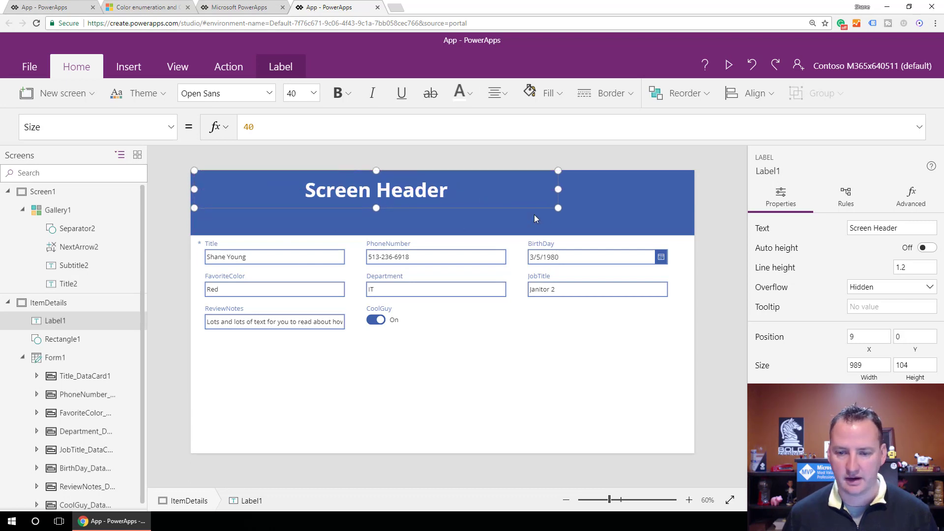
left_click_drag(559, 208, 694, 235)
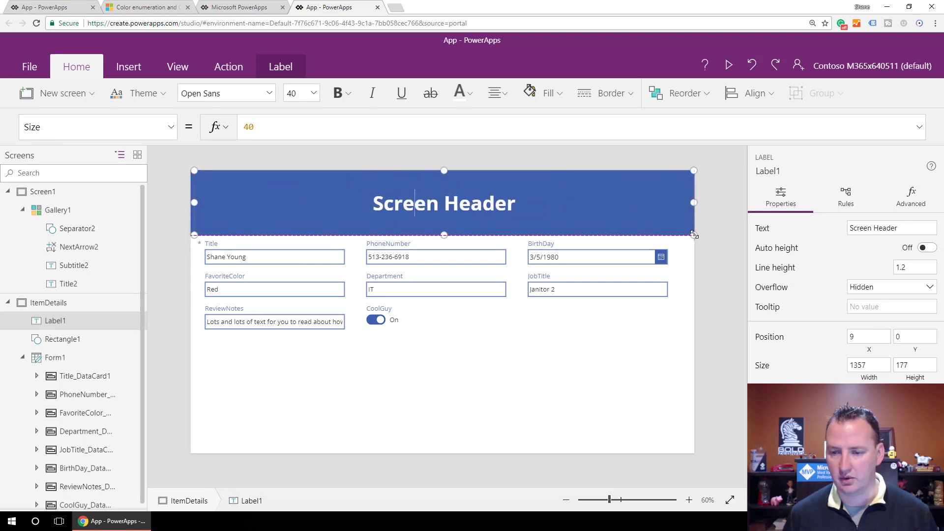
left_click_drag(194, 171, 191, 171)
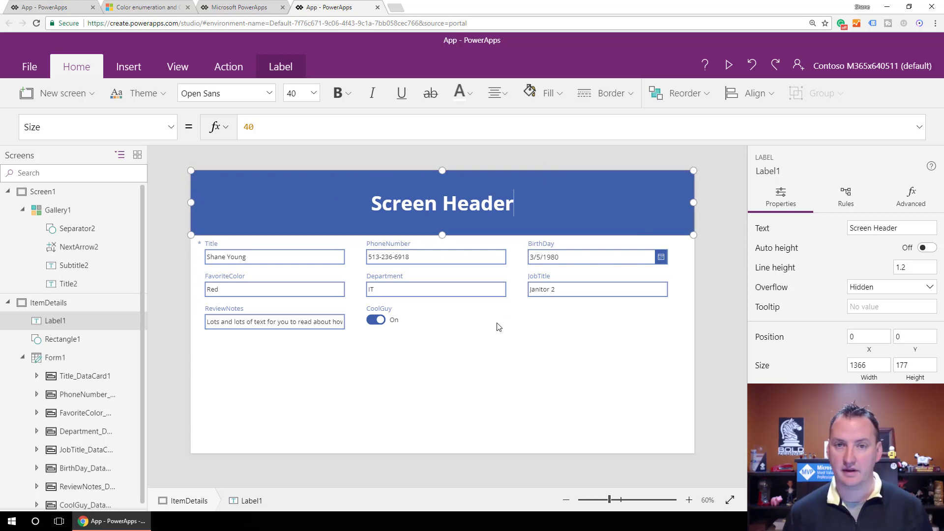
Append & Gallery1.Selected.'{Name}' to the header label's Text formula.
left_click(468, 212)
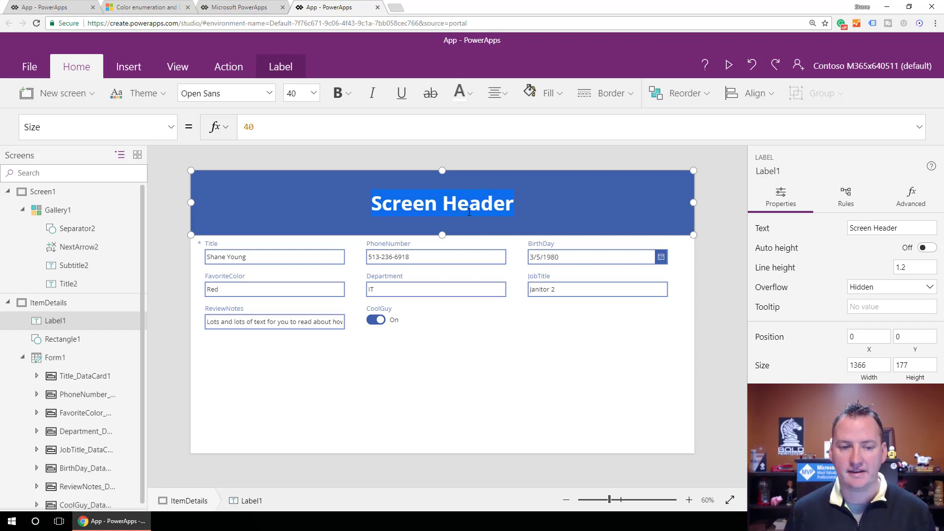
left_click(171, 127)
scroll(96, 267, "down", 5)
scroll(88, 266, "down", 6)
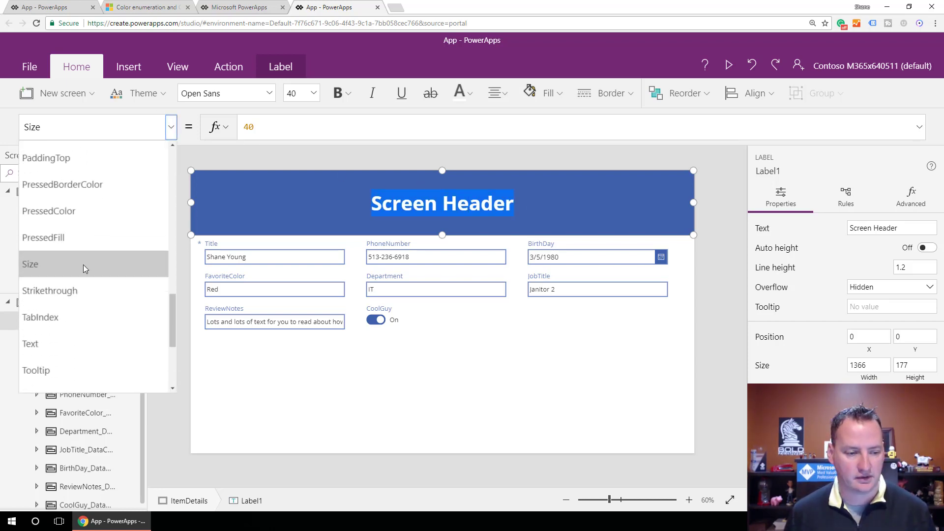
left_click(79, 243)
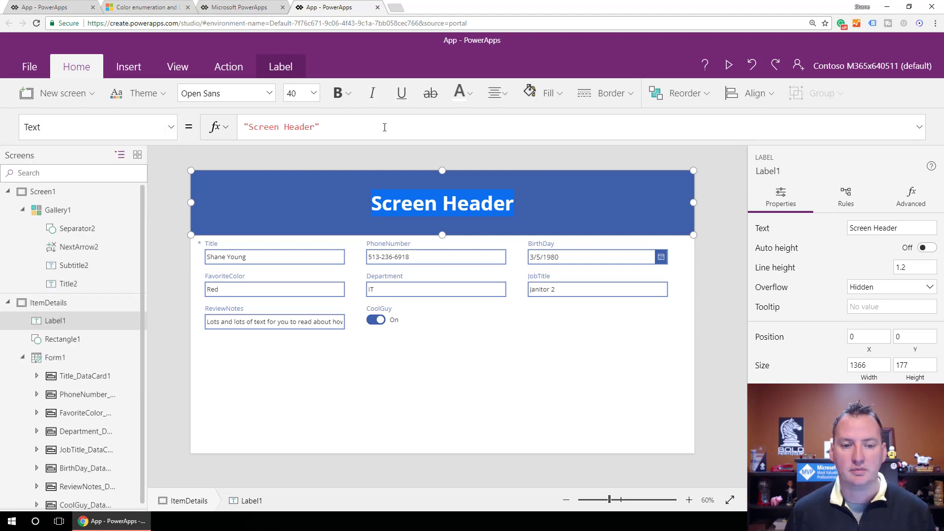
type("& ")
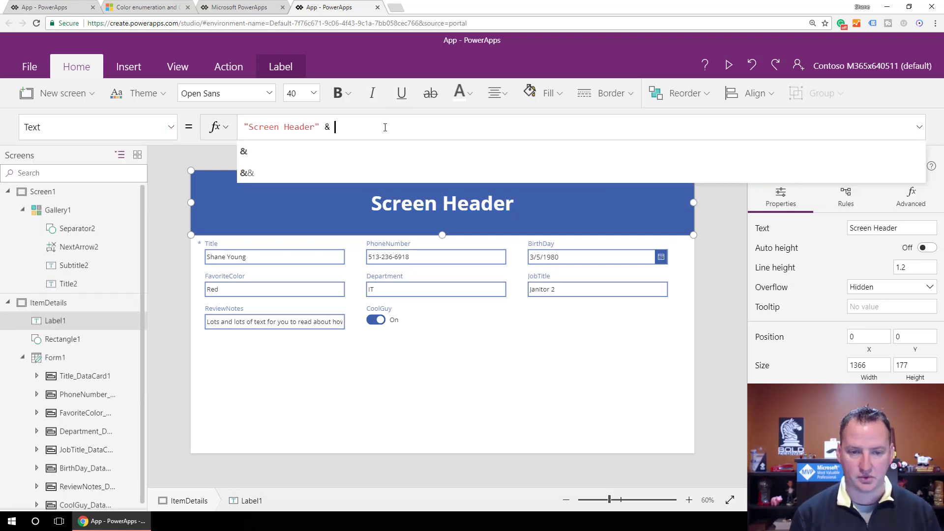
type("Gall")
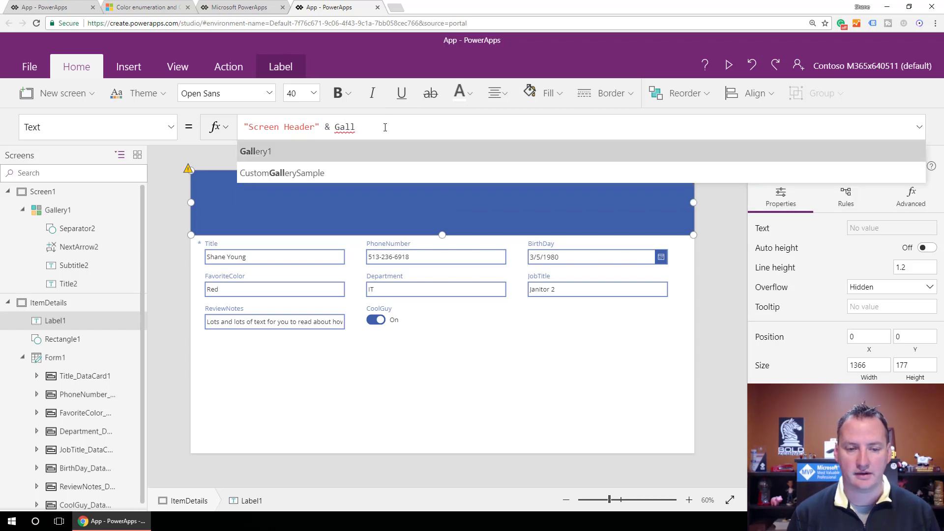
key("Tab")
type(".se")
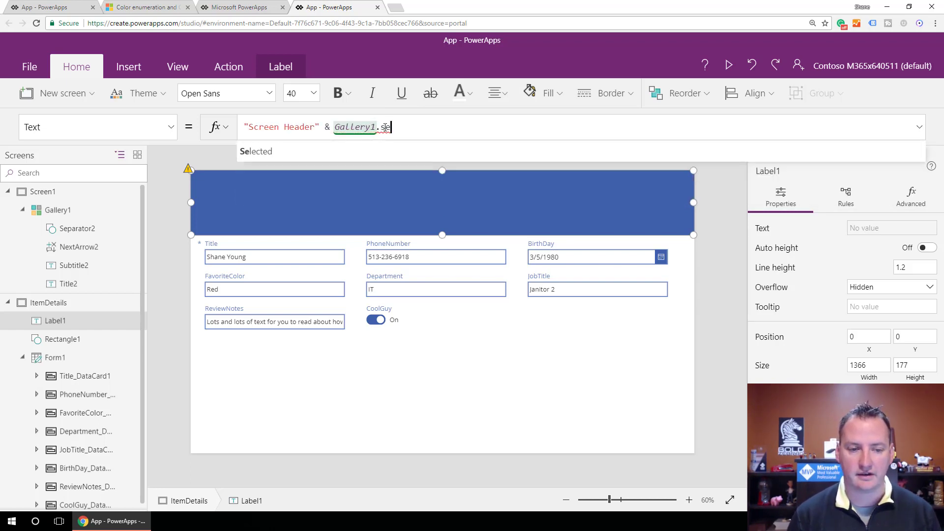
key("Tab")
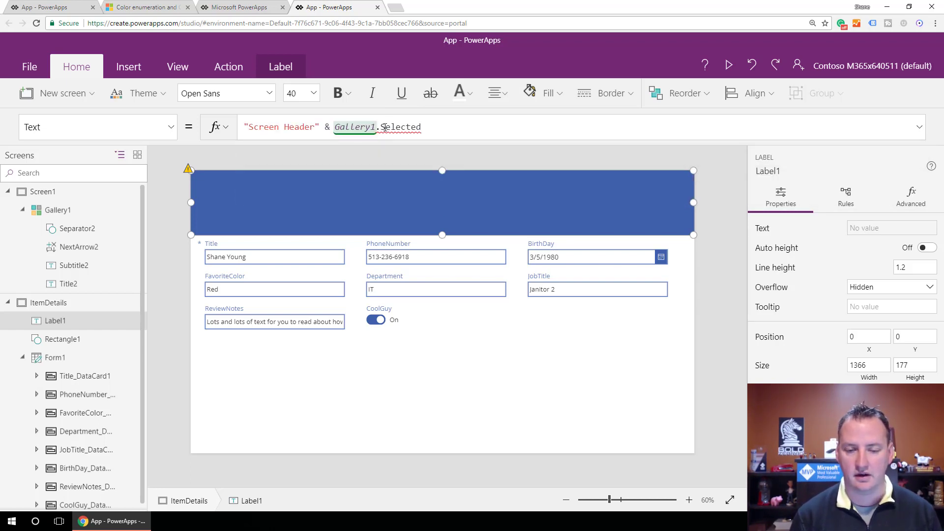
type(".")
key("Down")
key("Down")
key("Down")
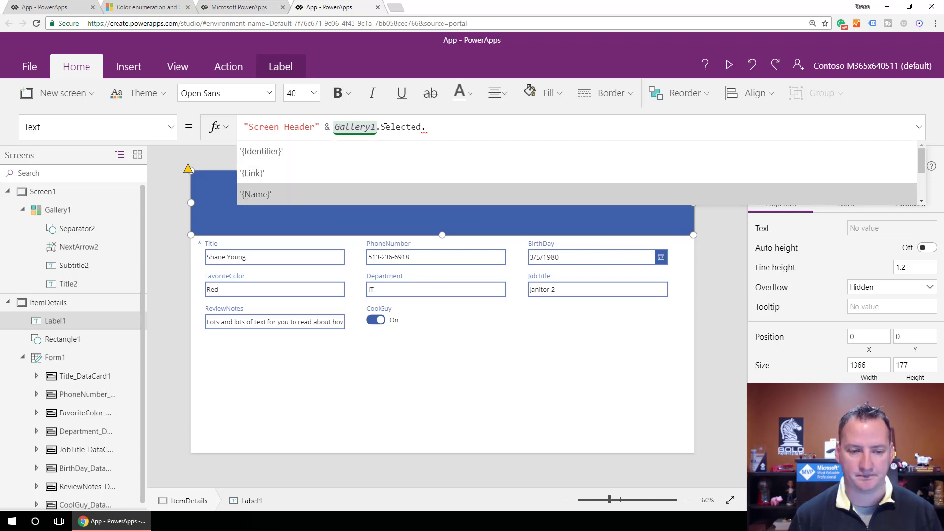
key("Tab")
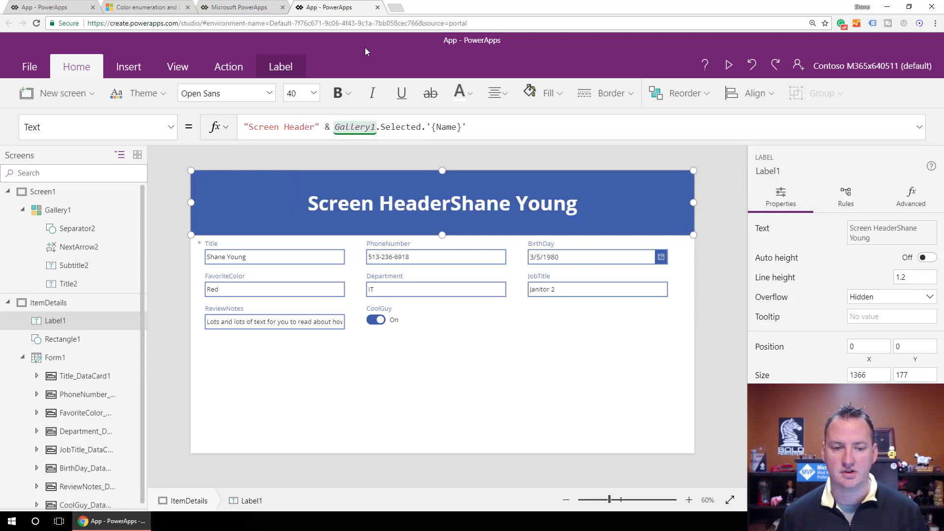
Change the literal text in the header label's formula to "Screen Header for ", with a trailing space.
left_click(316, 126)
type("for")
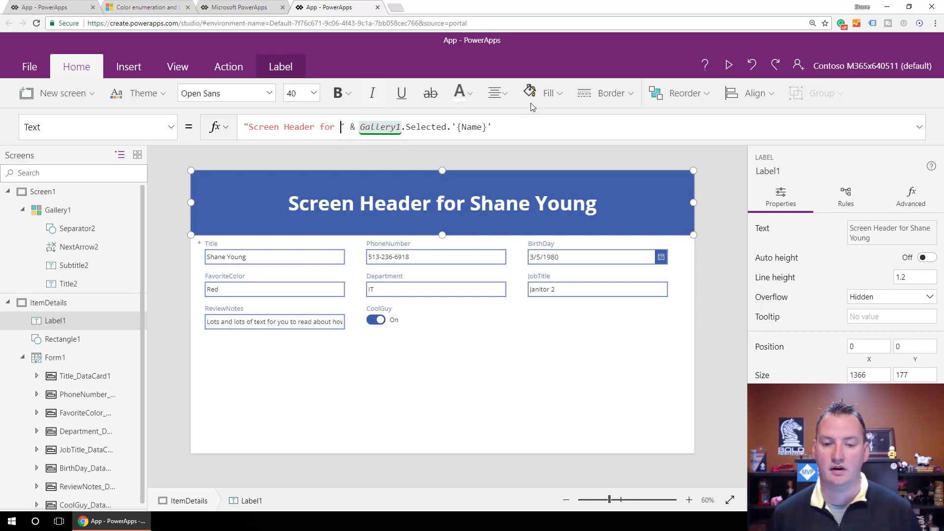
left_click(503, 206)
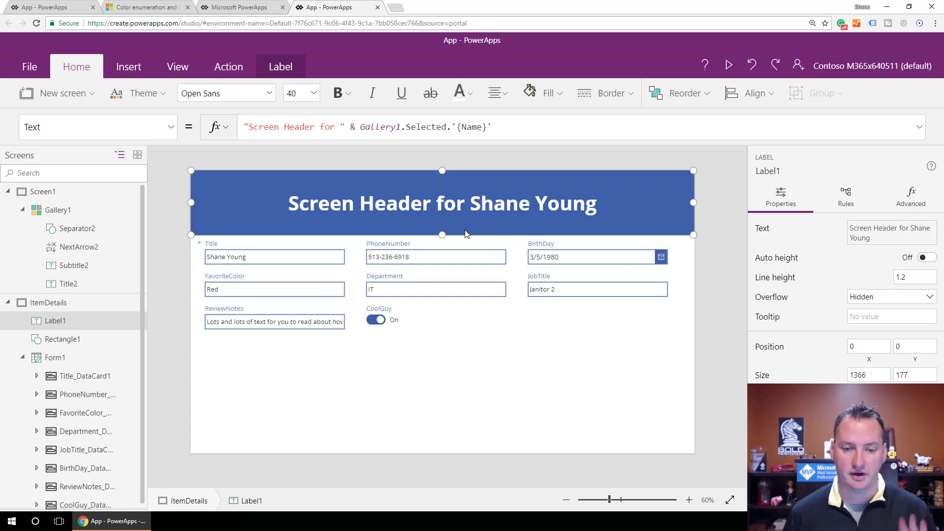
Add a blank custom card to Form1 and place it directly after BirthDay in the field order.
left_click(493, 363)
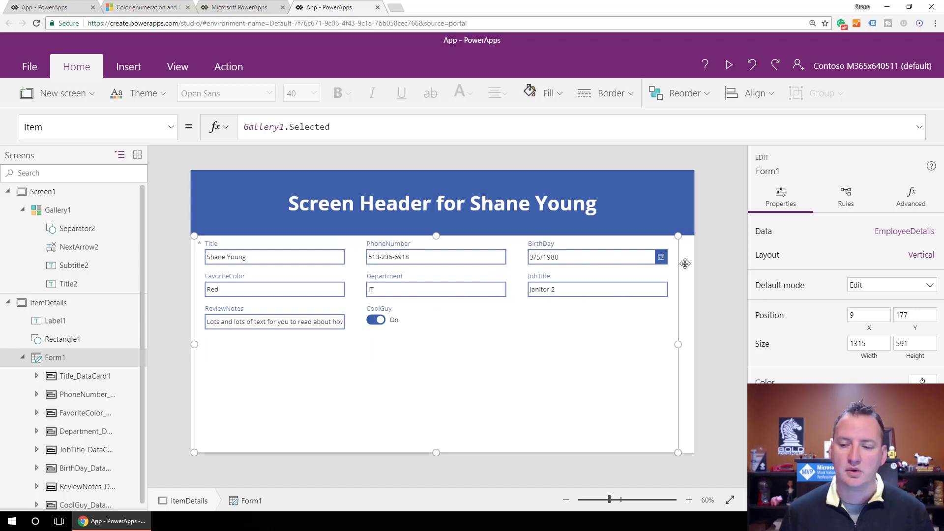
left_click(922, 256)
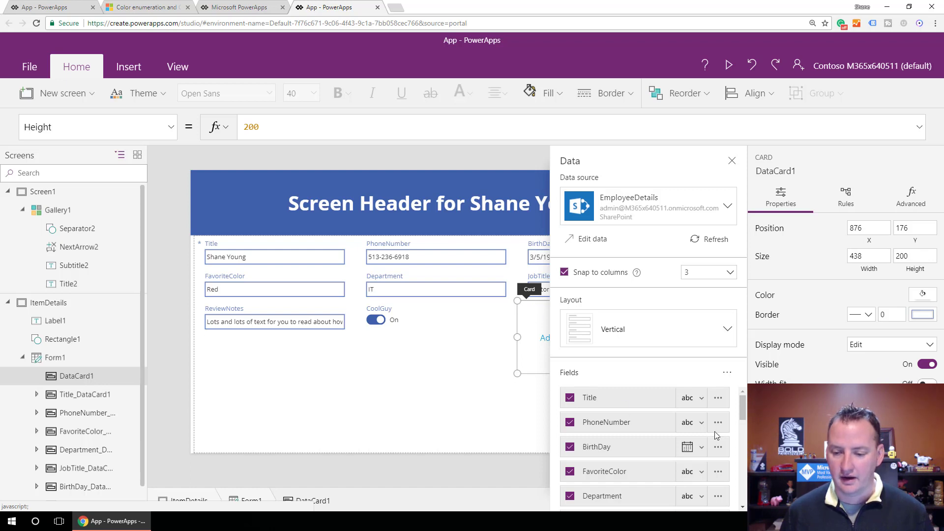
scroll(688, 430, "down", 5)
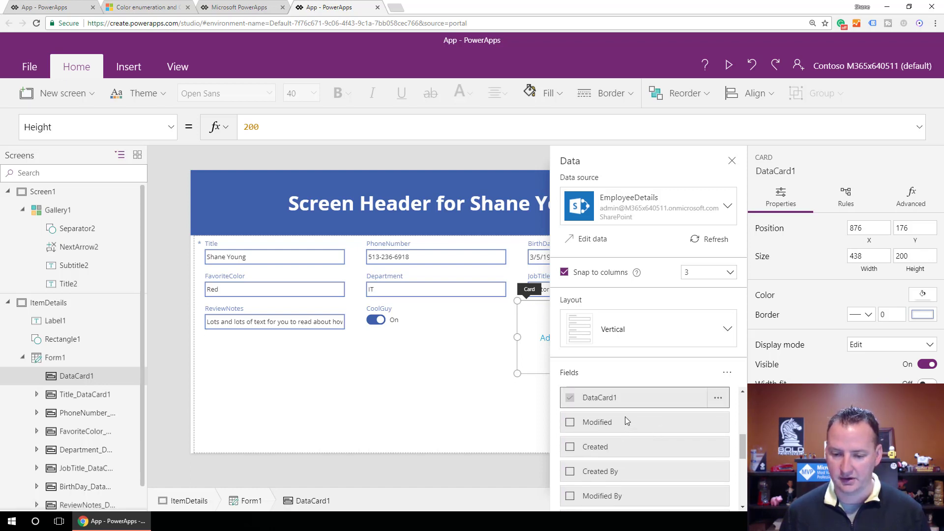
scroll(625, 417, "up", 1)
left_click_drag(623, 447, 628, 427)
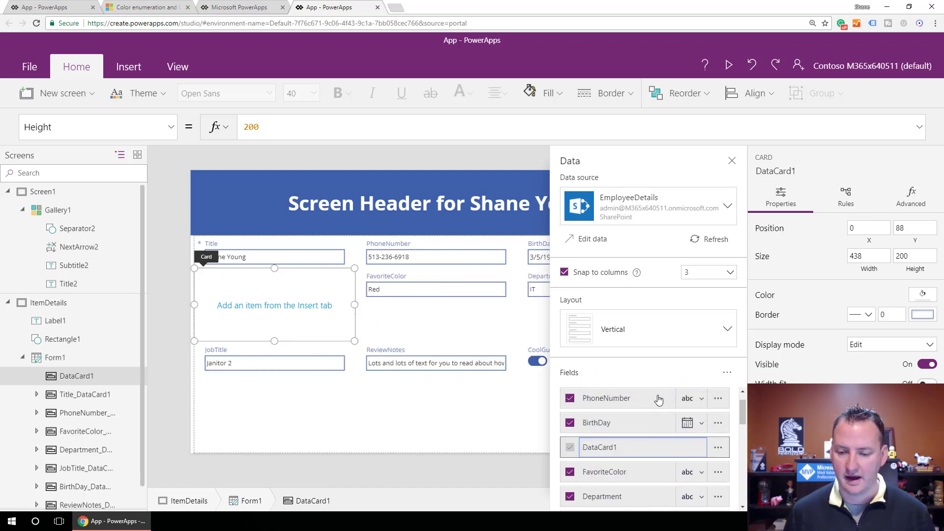
left_click(494, 447)
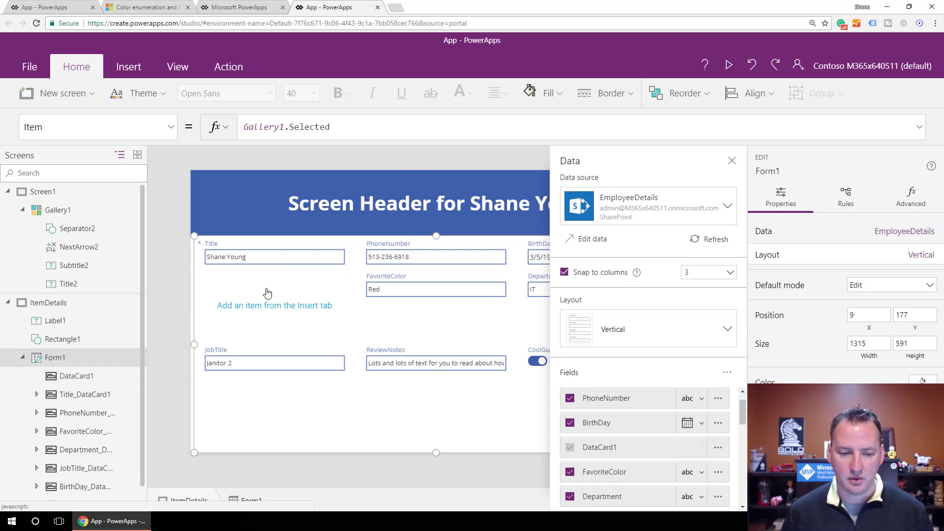
Resize the blank custom card to the full form width of about 1314 and a height of about 82.
left_click(315, 306)
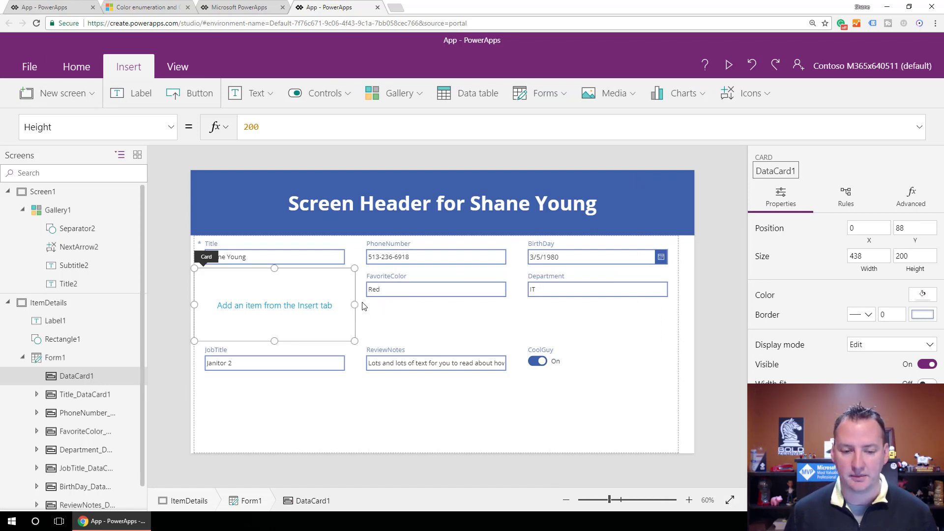
left_click_drag(354, 305, 638, 308)
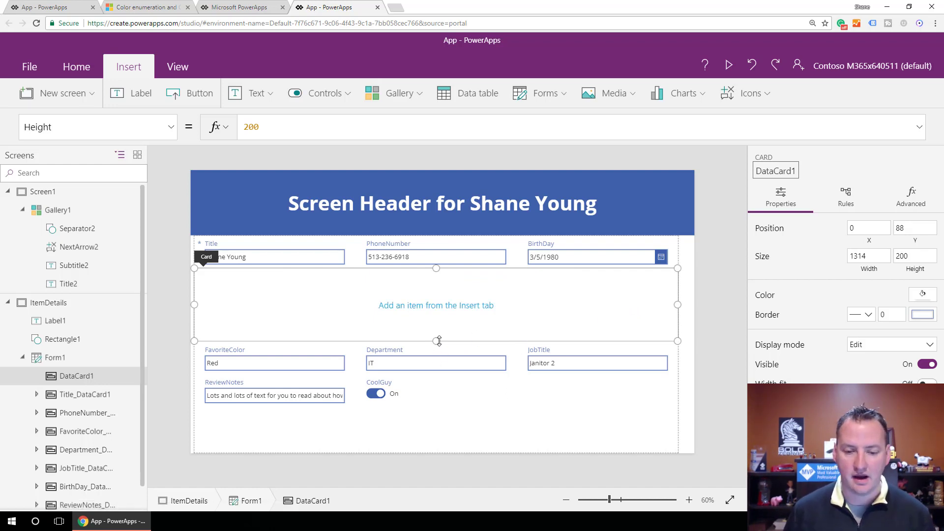
left_click_drag(437, 341, 434, 297)
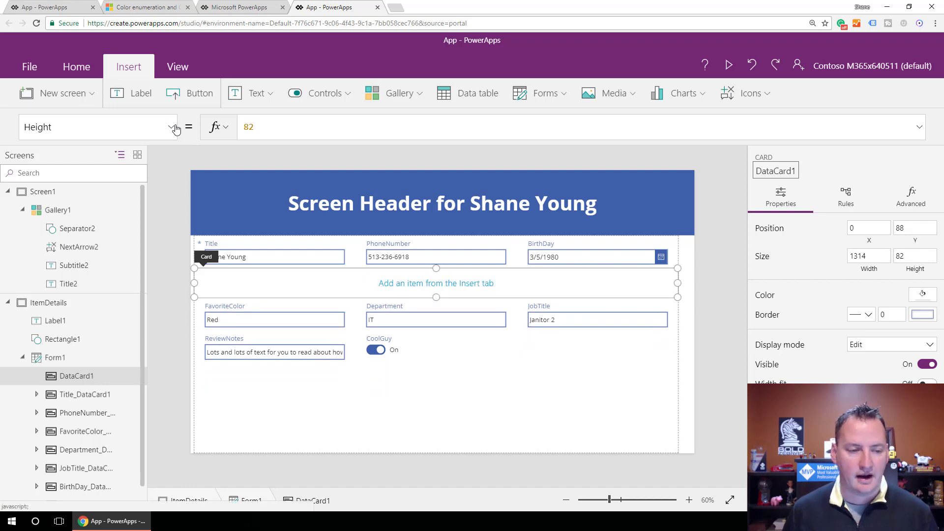
Set the custom card's Fill property to Blue.
left_click(170, 127)
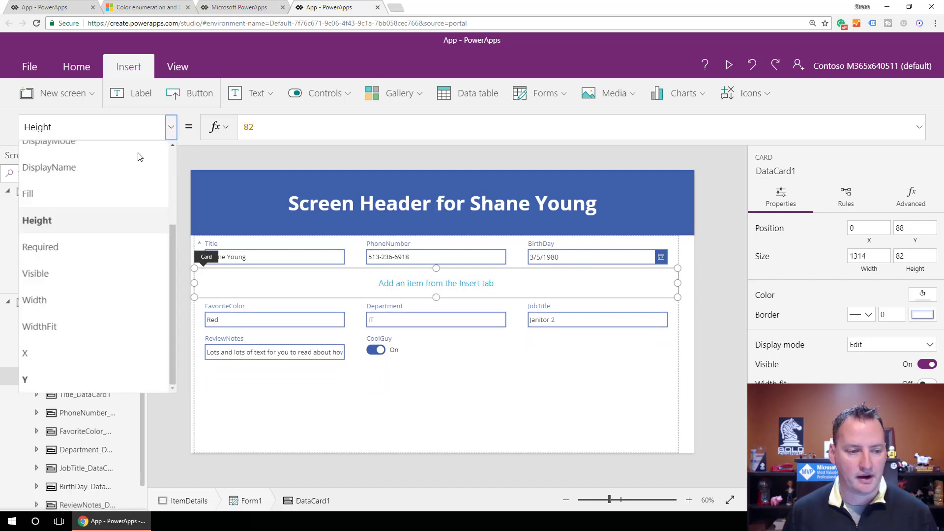
left_click(76, 194)
left_click_drag(333, 125, 240, 137)
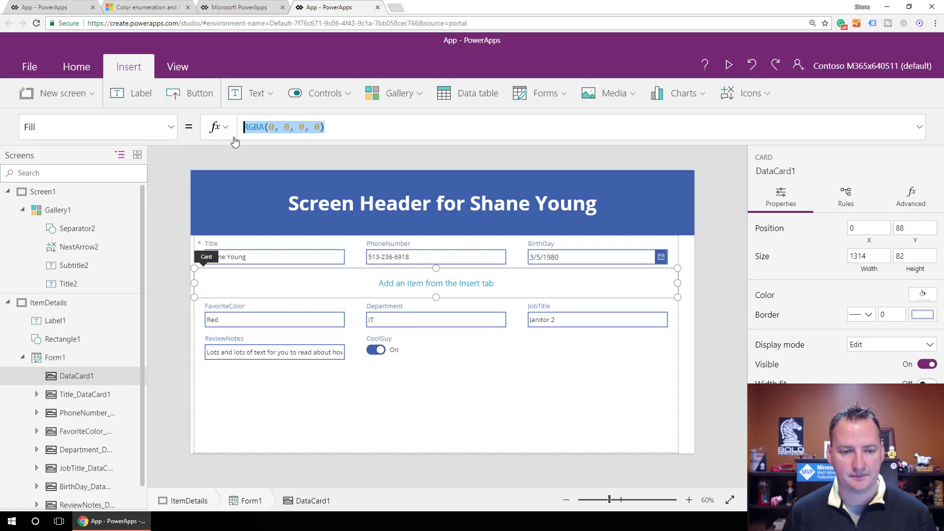
type("blue")
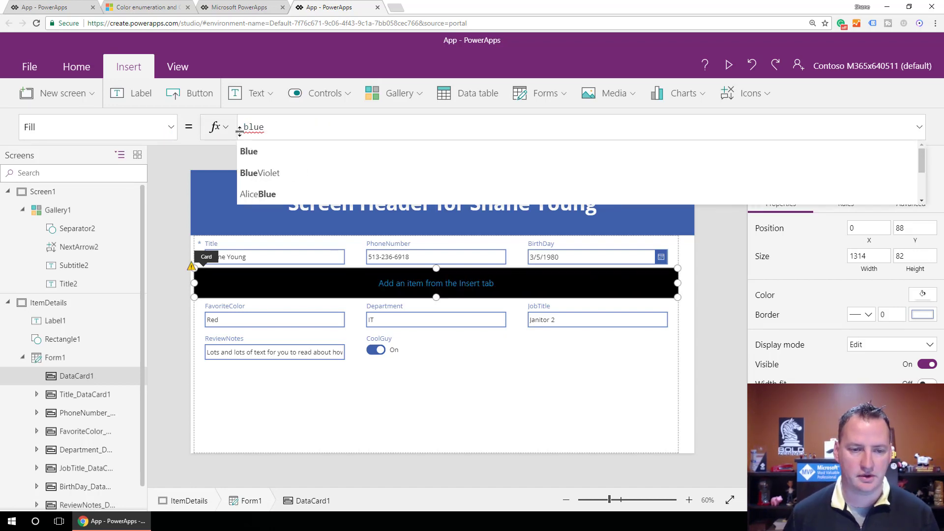
left_click(254, 149)
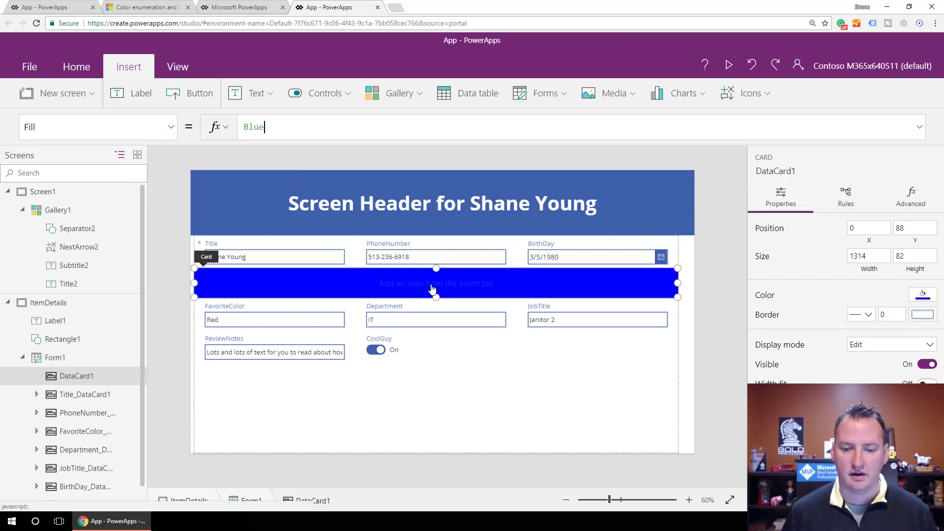
Insert a label inside the blue custom card, make its text white, and set the text to "Sub section".
left_click(134, 93)
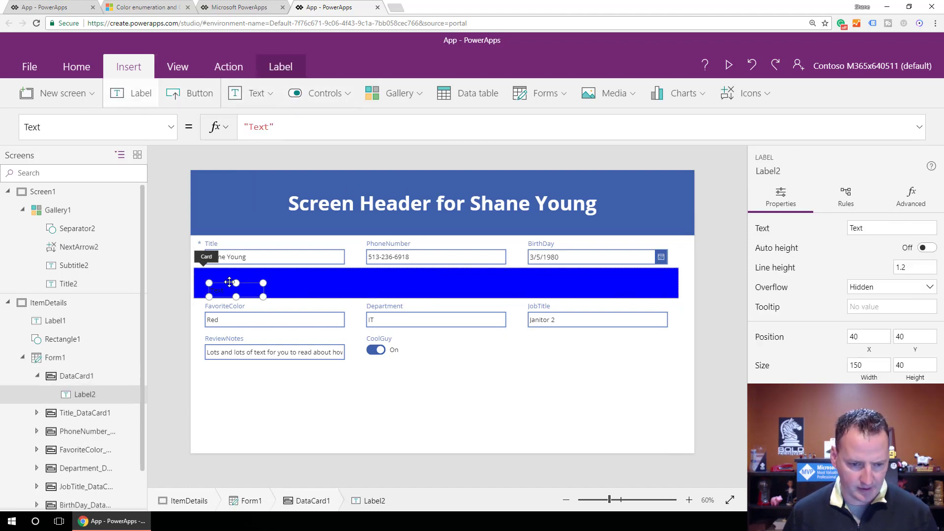
left_click_drag(235, 285, 231, 277)
left_click(77, 67)
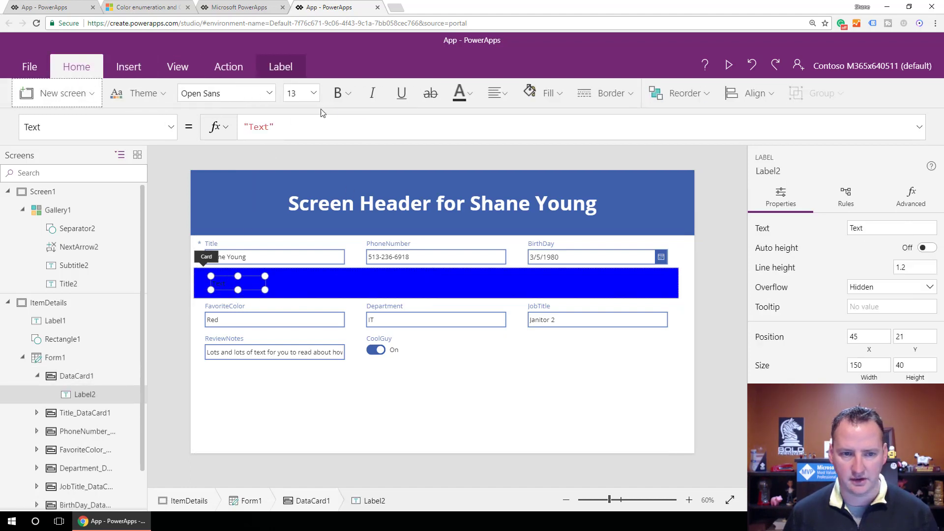
left_click(457, 96)
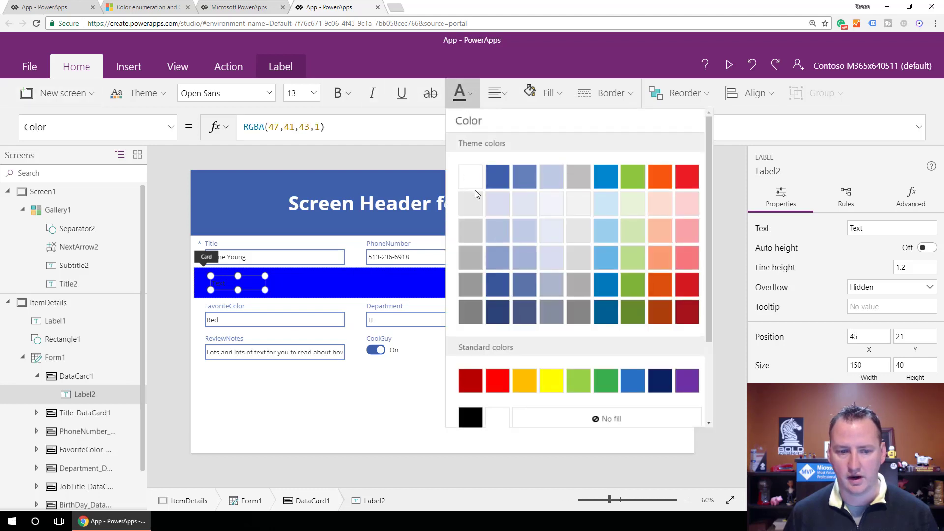
left_click(468, 177)
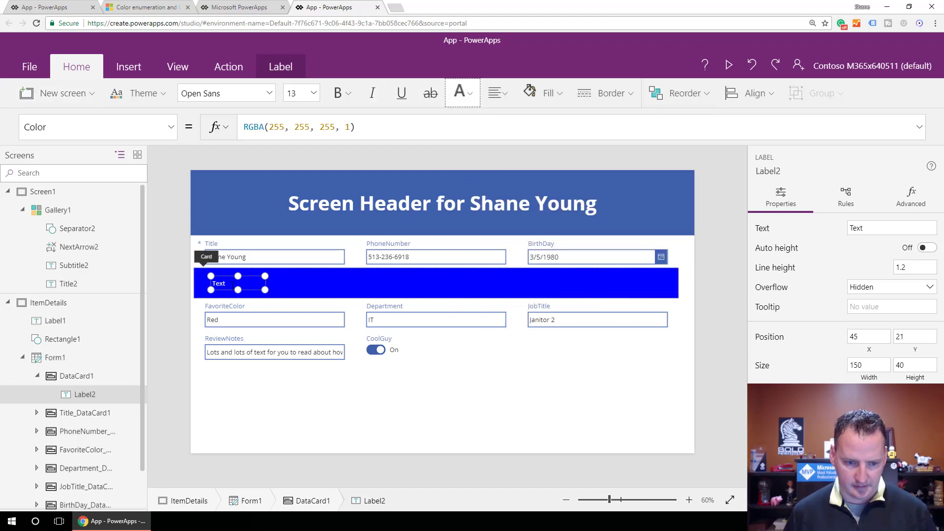
type("Sub section")
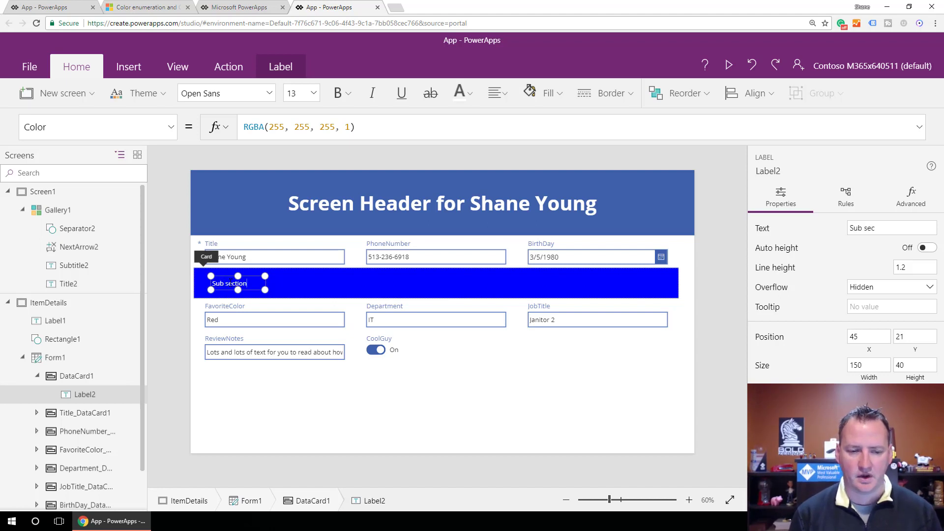
left_click(275, 402)
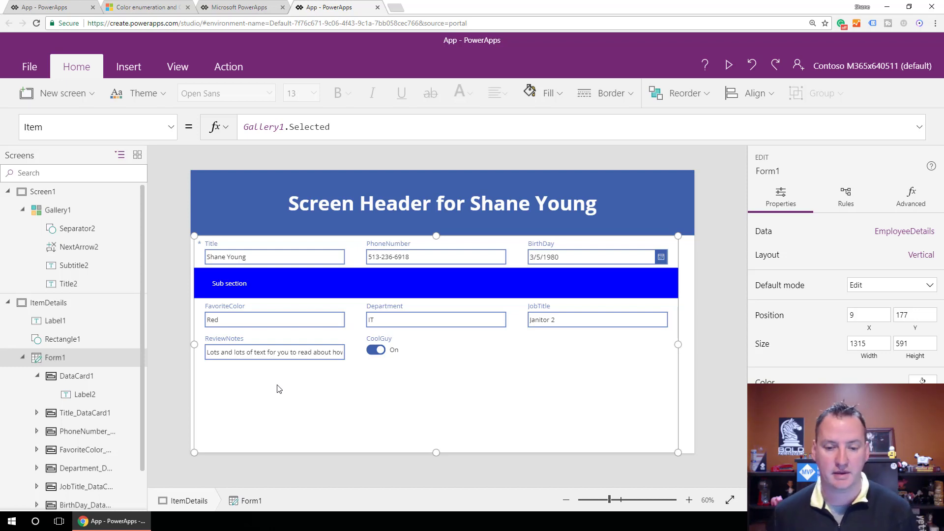
Shrink the blue custom card to the height of its label and place the label at about X 3, Y 0.
left_click(394, 294)
left_click_drag(436, 297, 436, 290)
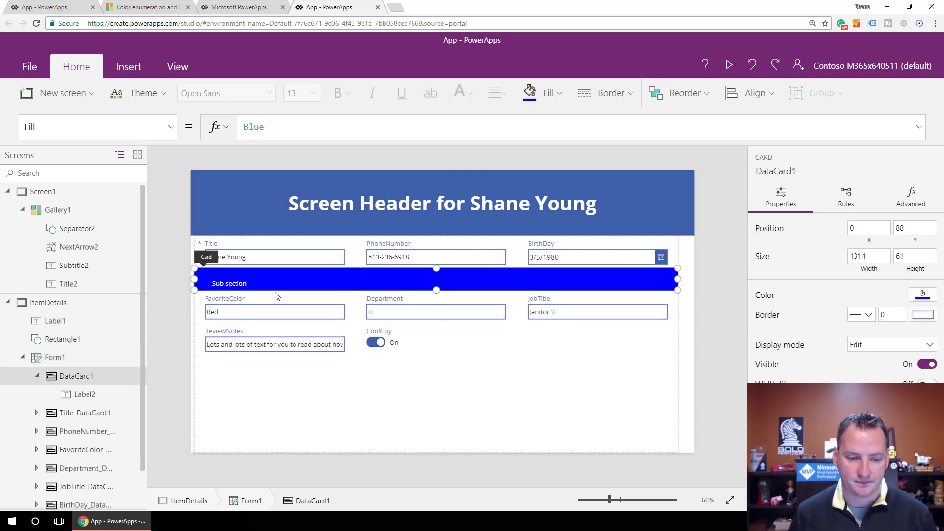
left_click(264, 279)
left_click_drag(229, 277, 213, 269)
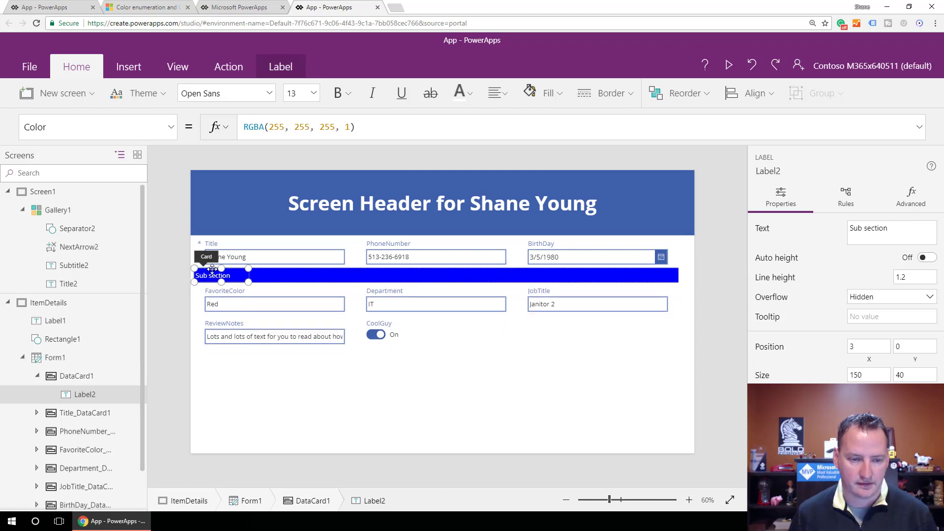
left_click(305, 278)
left_click(346, 373)
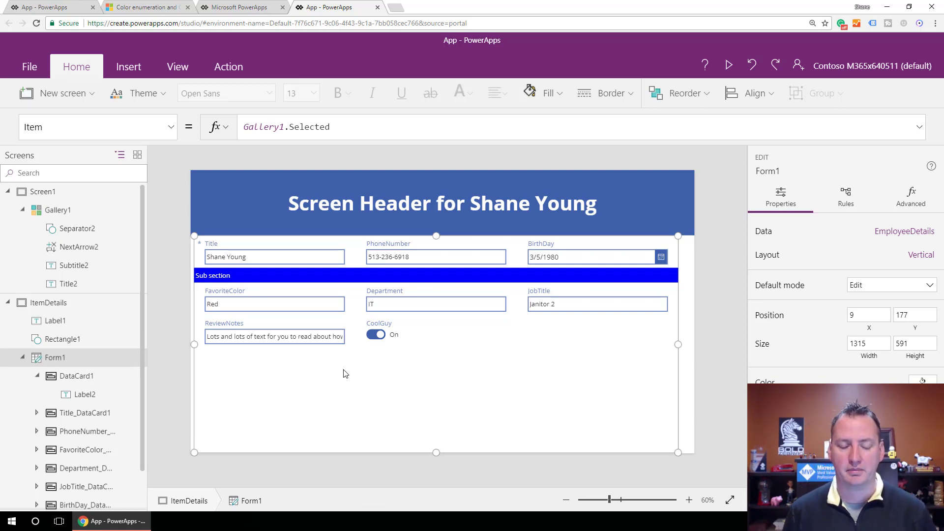
Preview the app and read through the ReviewNotes text to check how it fits in its single-line field.
left_click(325, 340)
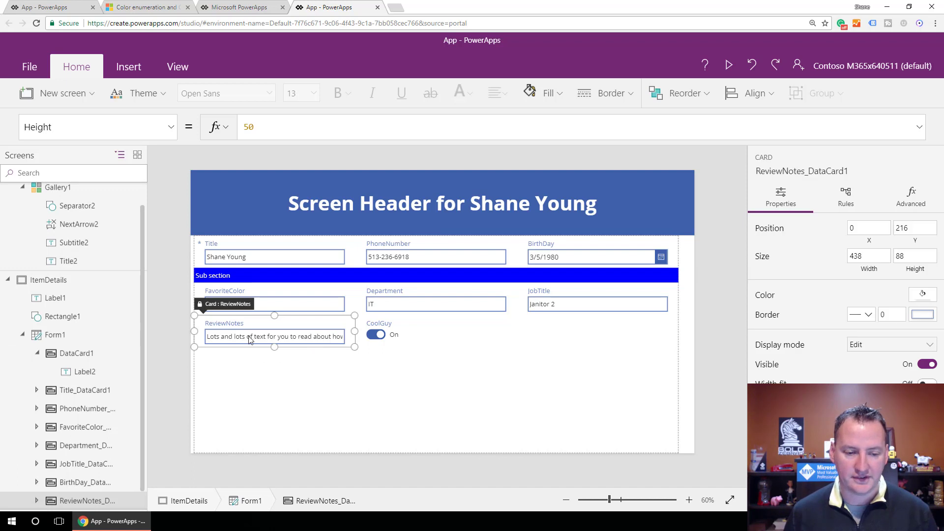
left_click(305, 339)
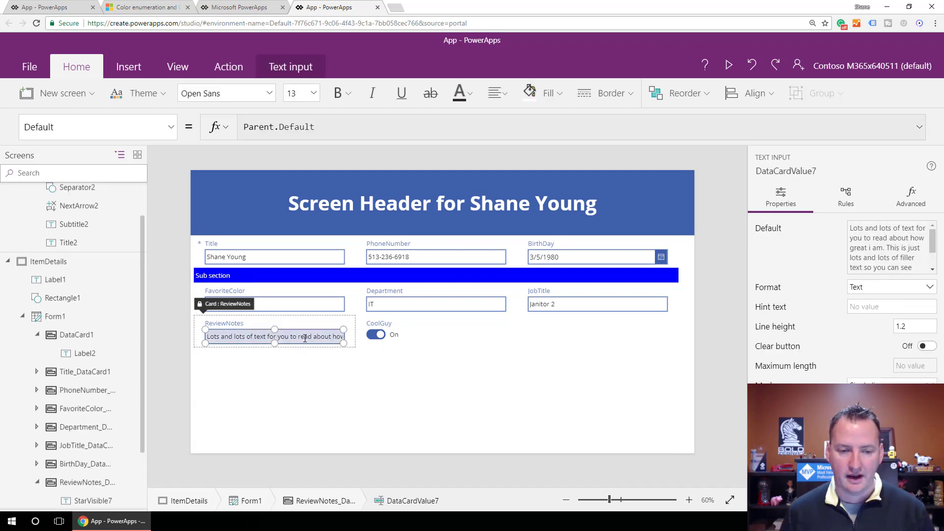
left_click(729, 64)
left_click(215, 313)
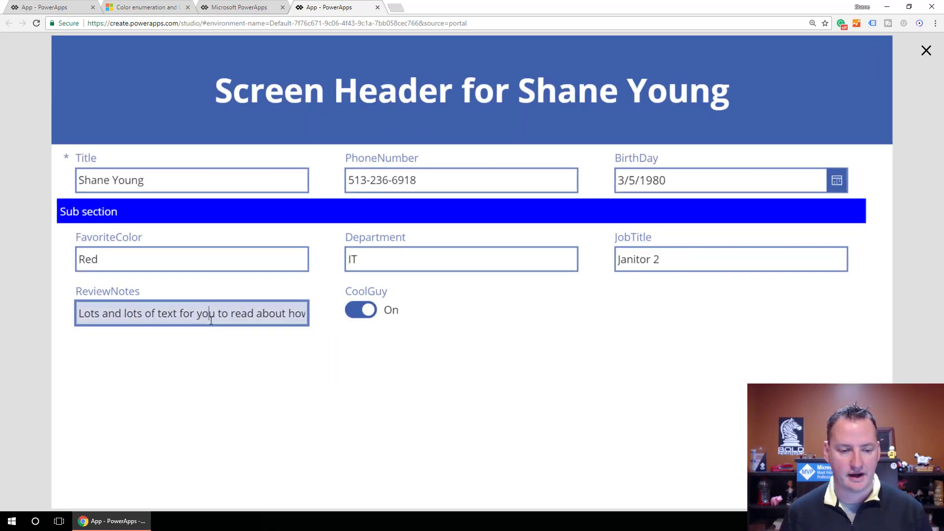
key("Right")
key("Right")
key("Right")
key("Right")
key("Right")
key("Right")
key("Right")
key("Right")
key("Right")
key("Right")
key("Right")
key("Right")
key("Right")
key("Right")
key("Right")
key("Right")
key("Right")
key("Right")
key("Right")
key("Right")
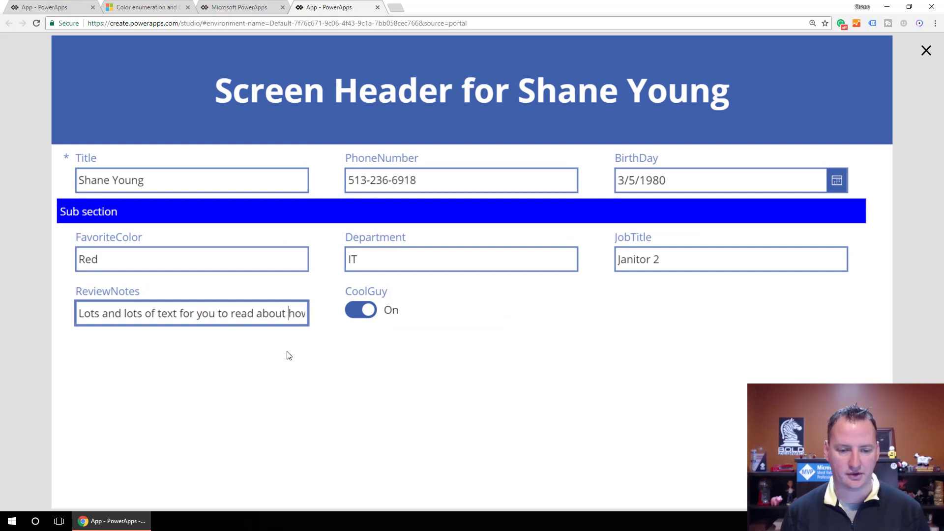
key("Right")
key("Right")
key("Right")
key("Right")
key("Right")
key("Right")
key("Right")
key("Right")
key("Right")
key("Right")
key("Right")
key("Right")
key("Right")
key("Right")
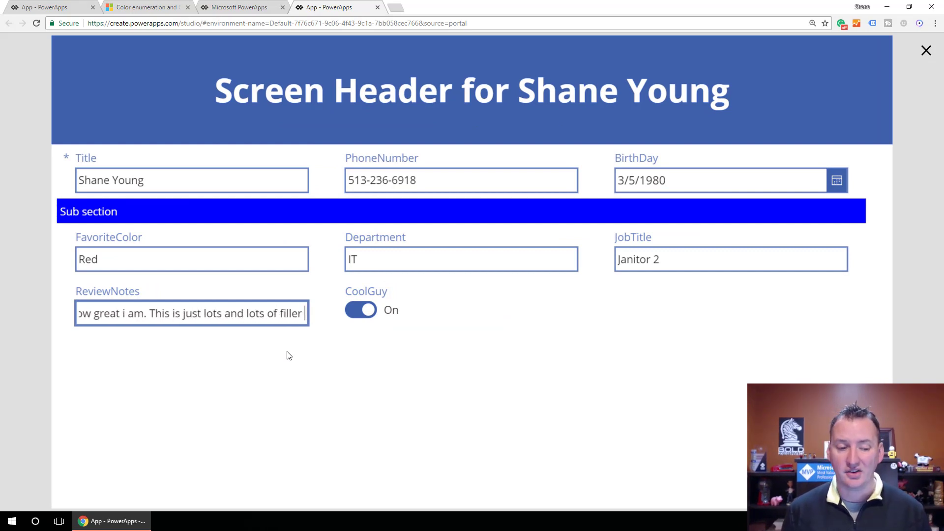
left_click(927, 51)
Enlarge the ReviewNotes text input downward so that its card is about 191 high.
left_click(245, 338)
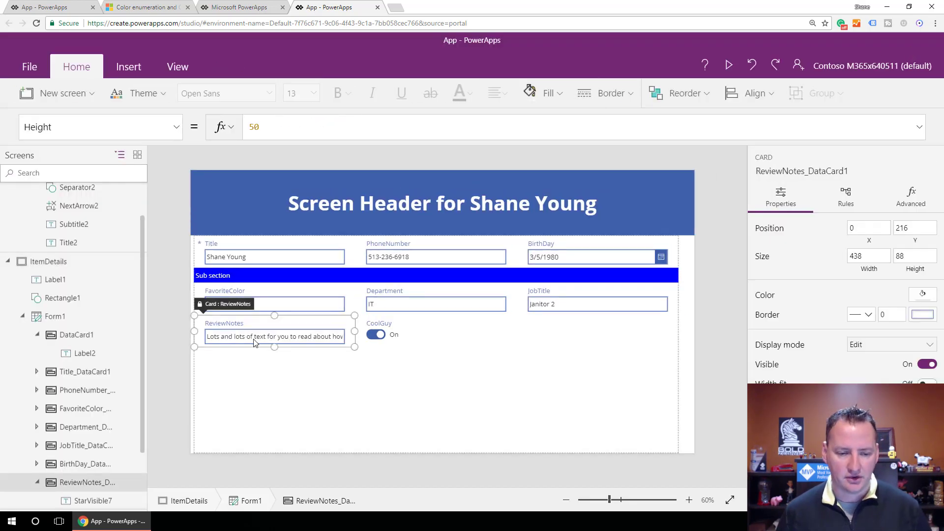
left_click(269, 343)
left_click_drag(275, 344, 275, 381)
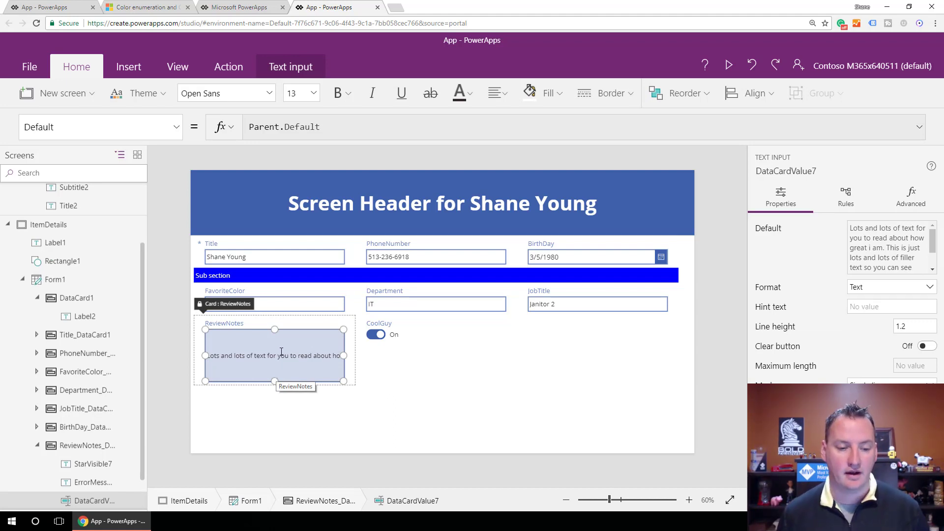
Set the ReviewNotes text input's Mode property to TextMode.MultiLine and preview the form.
left_click(176, 126)
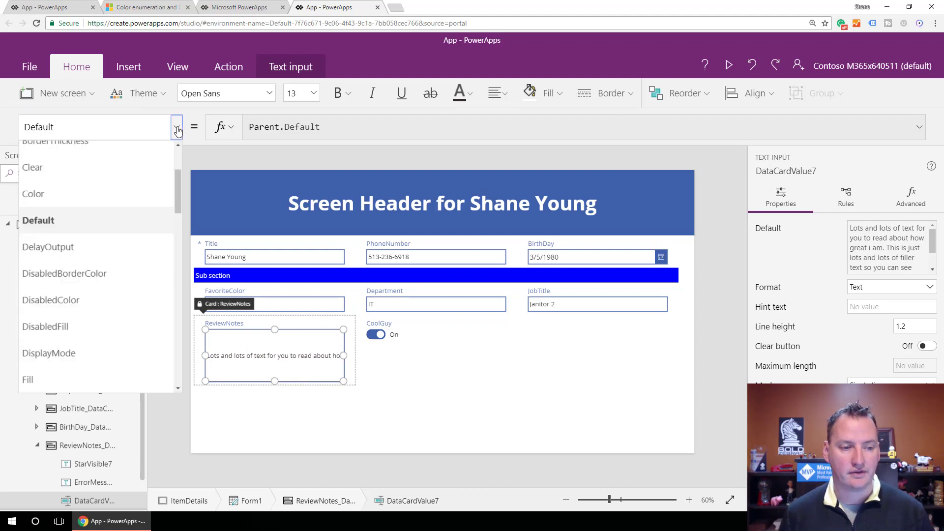
scroll(94, 290, "down", 10)
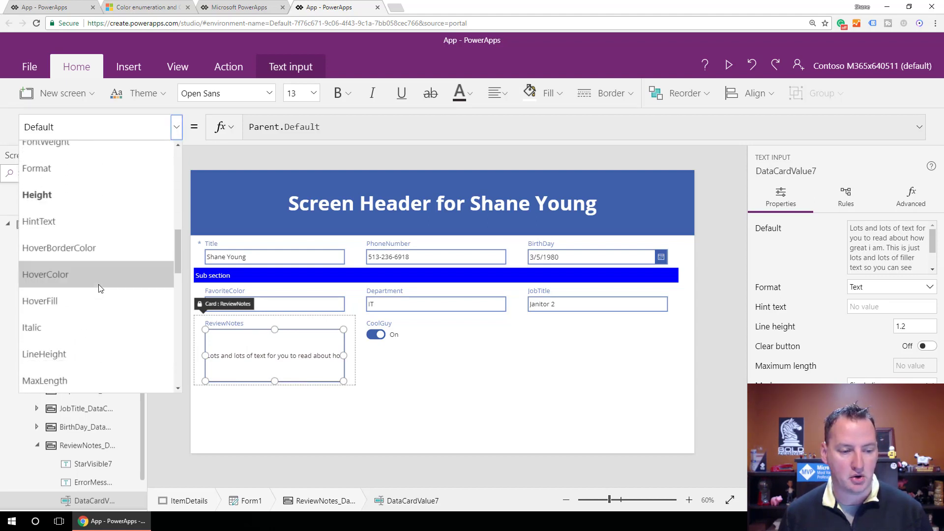
scroll(95, 283, "down", 3)
scroll(94, 280, "up", 2)
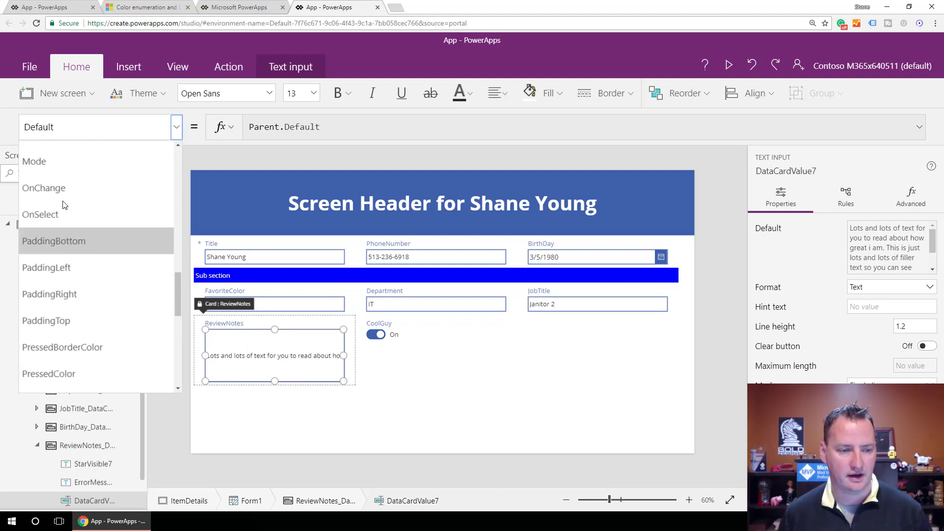
left_click(52, 165)
left_click(341, 129)
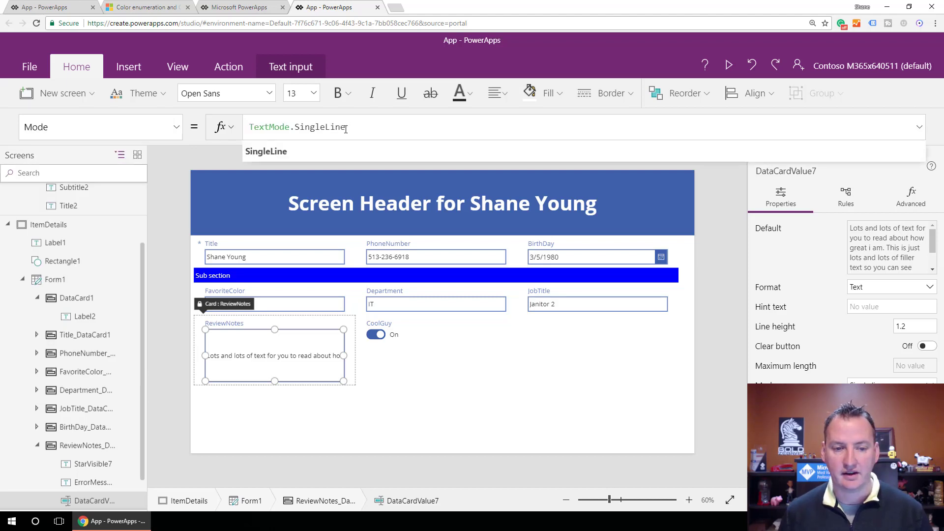
key("BackSpace")
key("BackSpace")
key("BackSpace")
key("BackSpace")
key("BackSpace")
key("BackSpace")
key("BackSpace")
key("BackSpace")
key("BackSpace")
key("BackSpace")
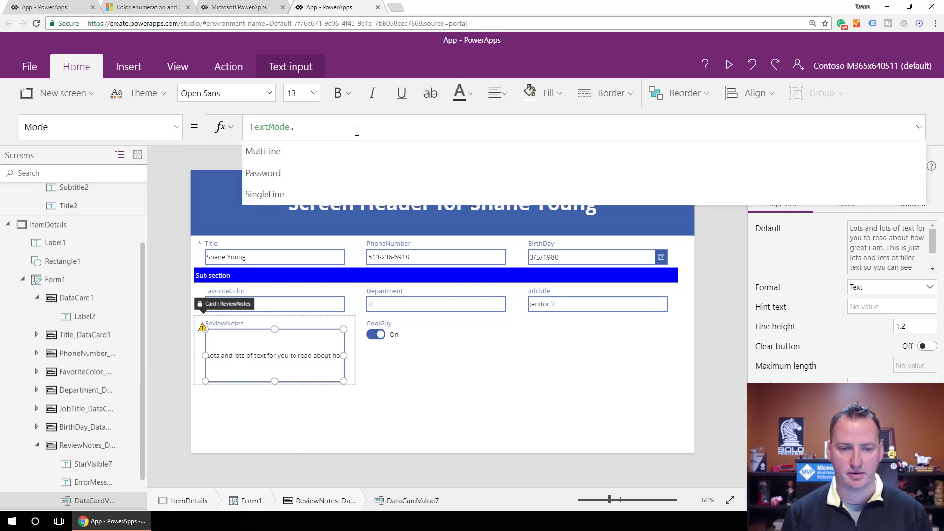
key("Down")
key("Return")
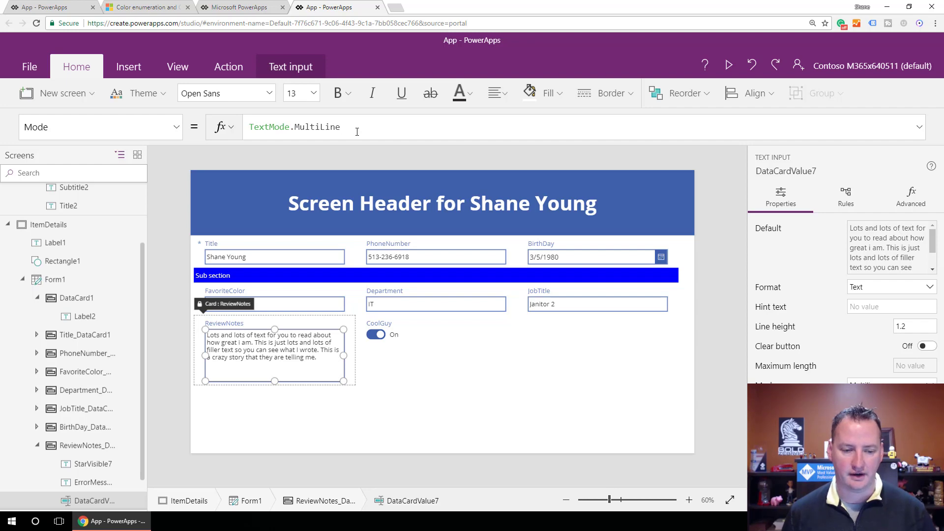
left_click(729, 65)
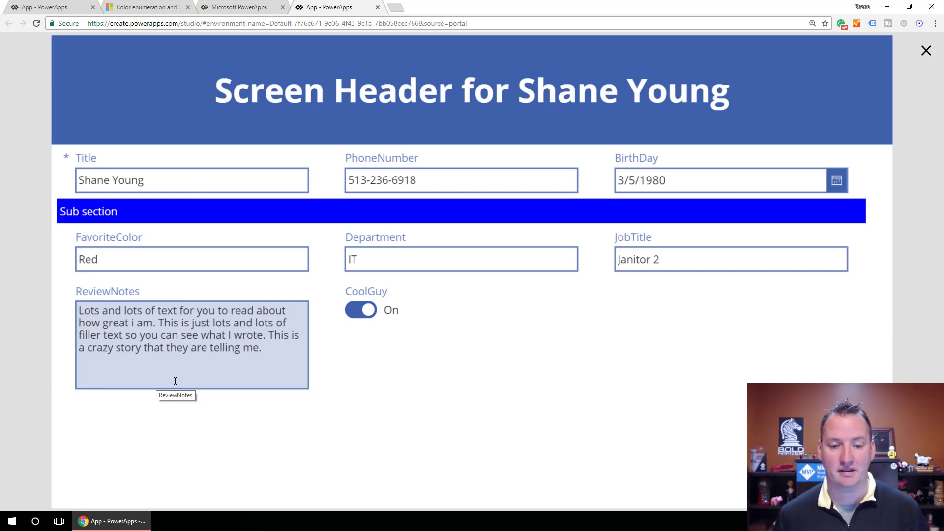
left_click(927, 50)
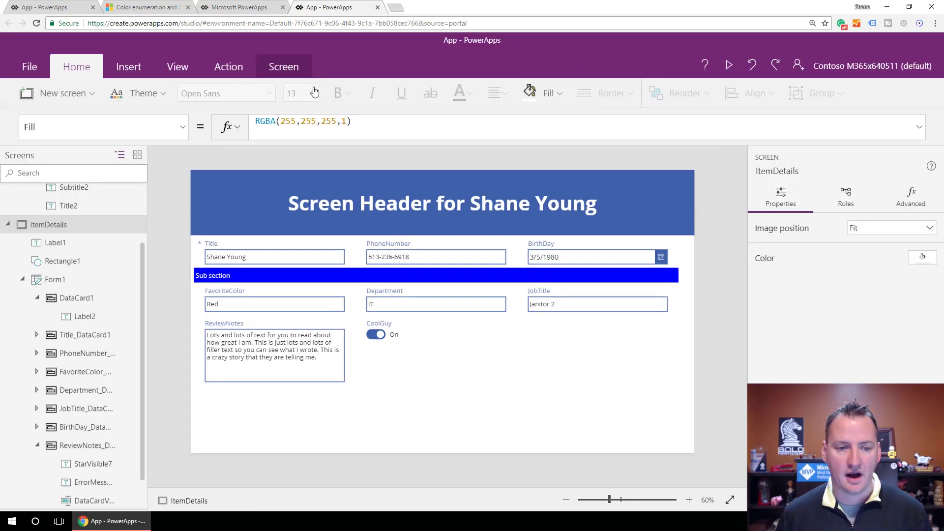
Clear the mode value in the ReviewNotes text input's Mode formula and re-enter it as TextMode.MultiLine.
left_click(303, 348)
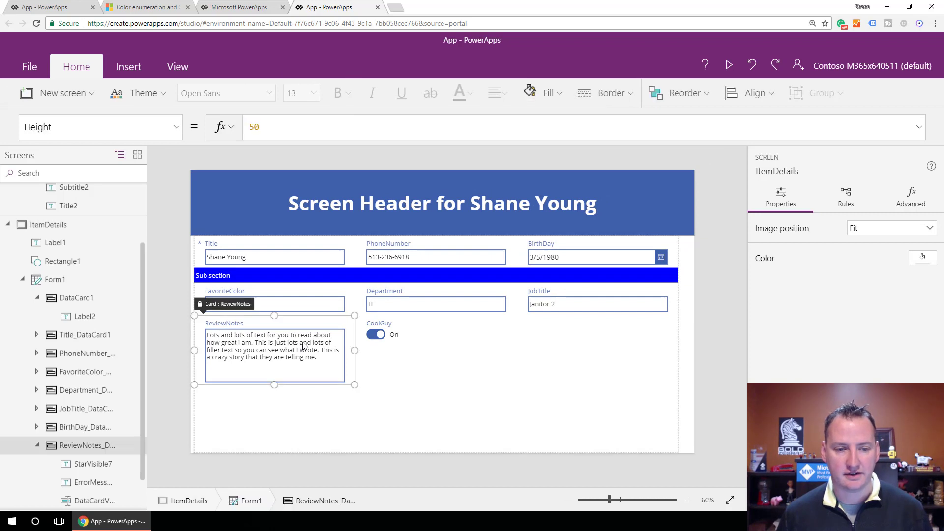
left_click(268, 348)
left_click(321, 128)
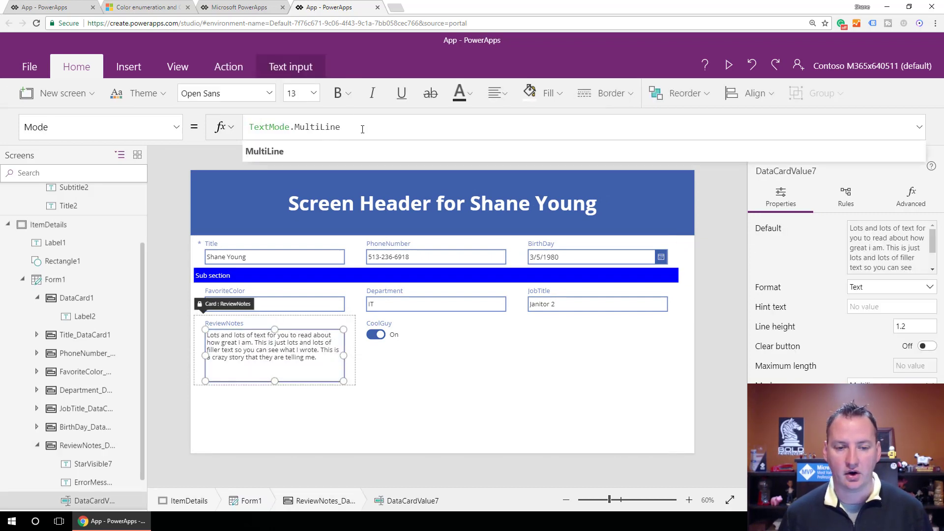
key("BackSpace")
key("BackSpace")
key("BackSpace")
key("BackSpace")
key("BackSpace")
key("BackSpace")
key("BackSpace")
key("BackSpace")
key("BackSpace")
key("BackSpace")
type(".")
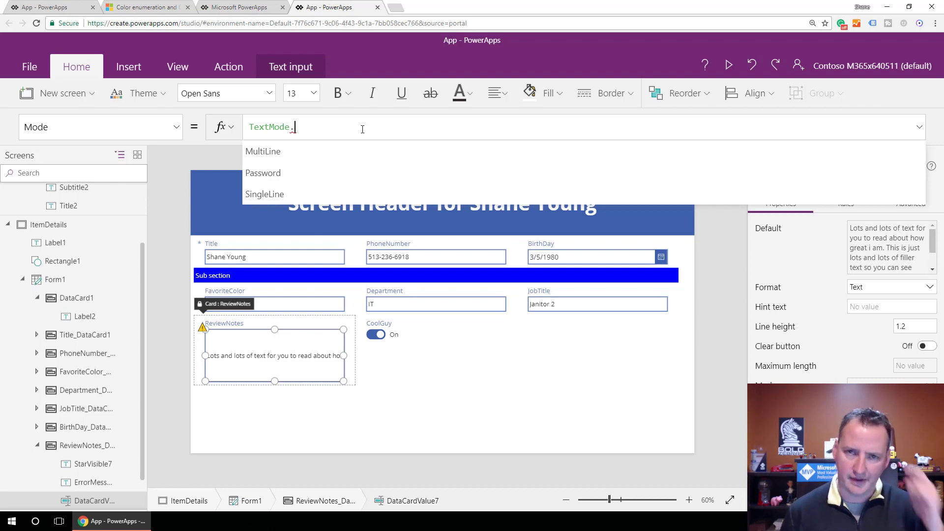
key("Tab")
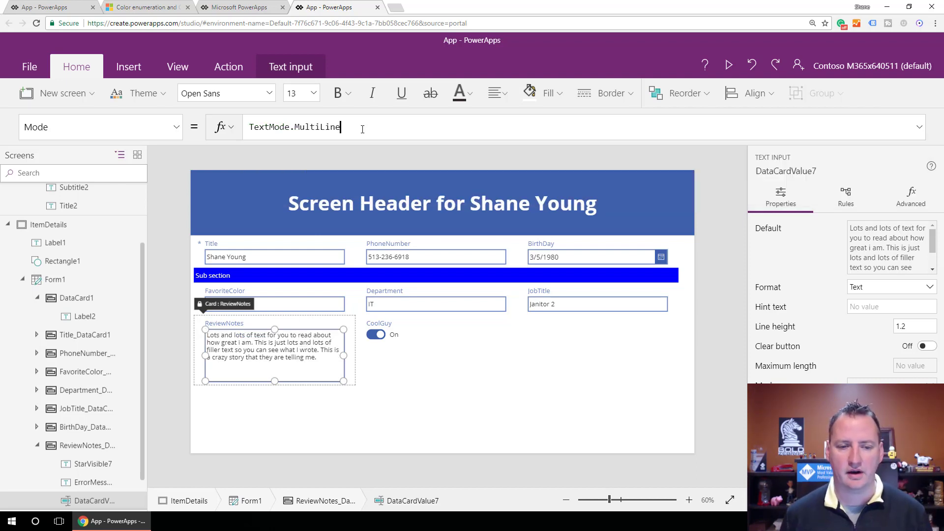
left_click(397, 394)
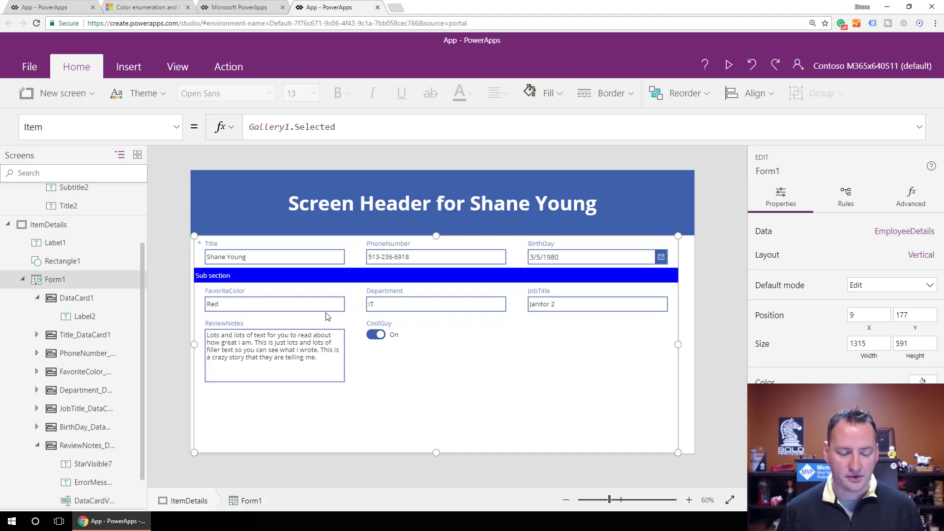
Add a space to two field labels in the form so they read "Favorite Color" and "Review Notes".
left_click(234, 294)
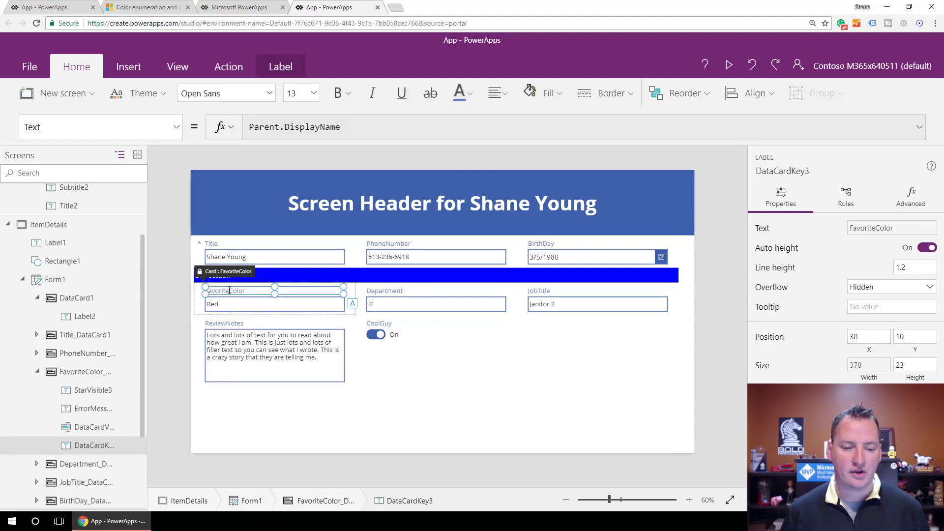
left_click(225, 323)
left_click(226, 324)
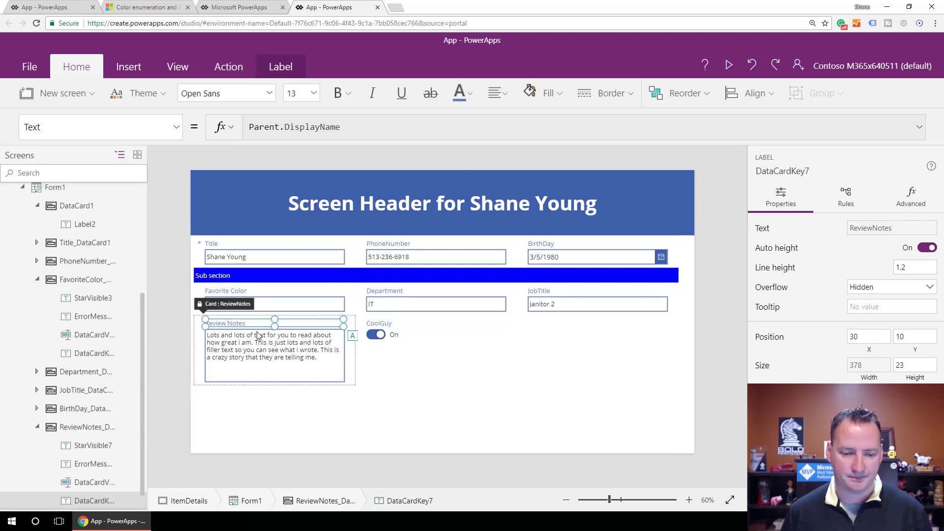
left_click(394, 376)
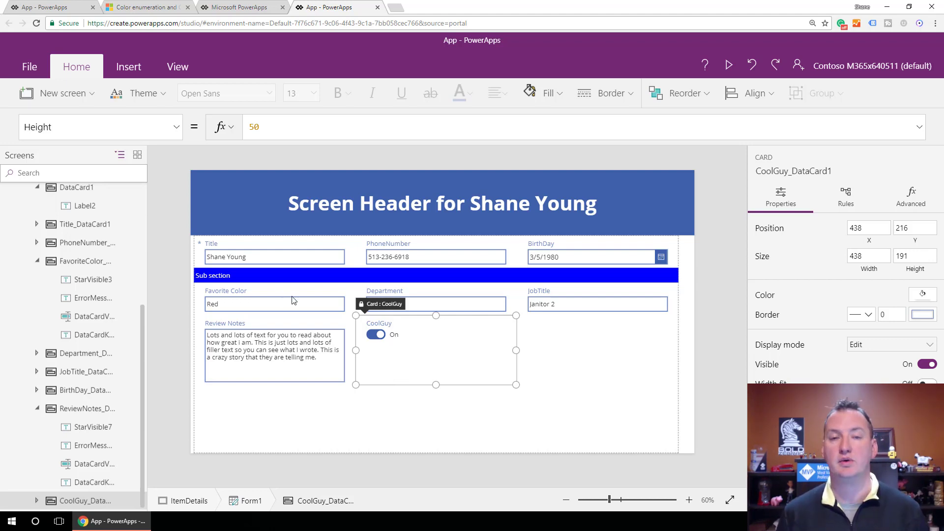
Try to change the text of the Title field's label to "Name:".
left_click(211, 244)
left_click(211, 244)
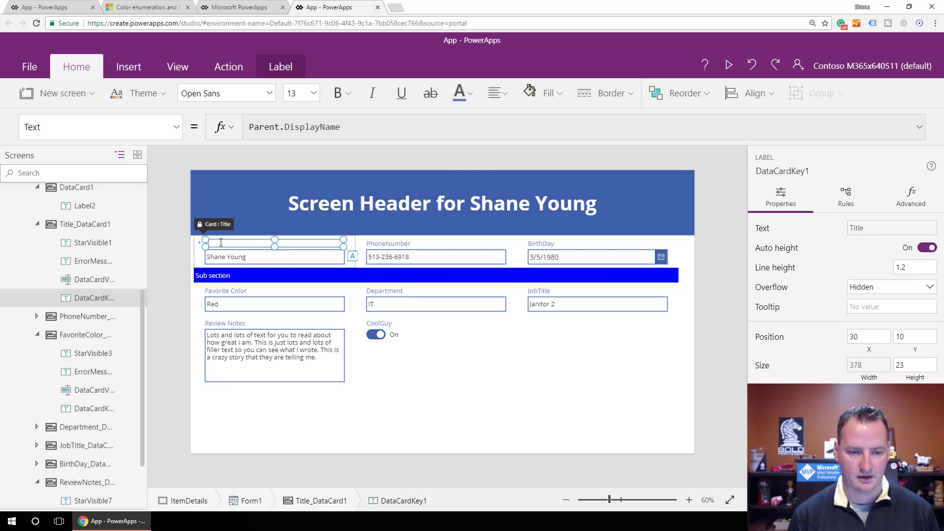
type("Name:")
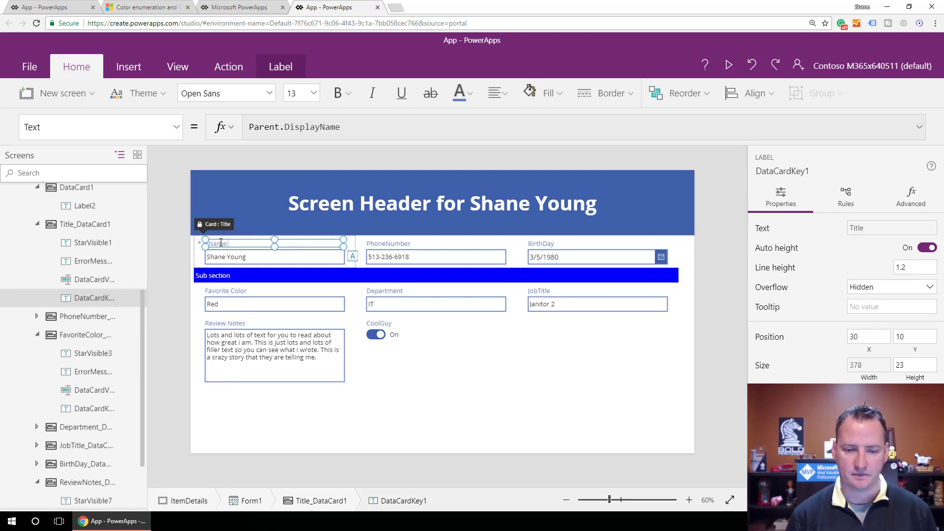
left_click(457, 408)
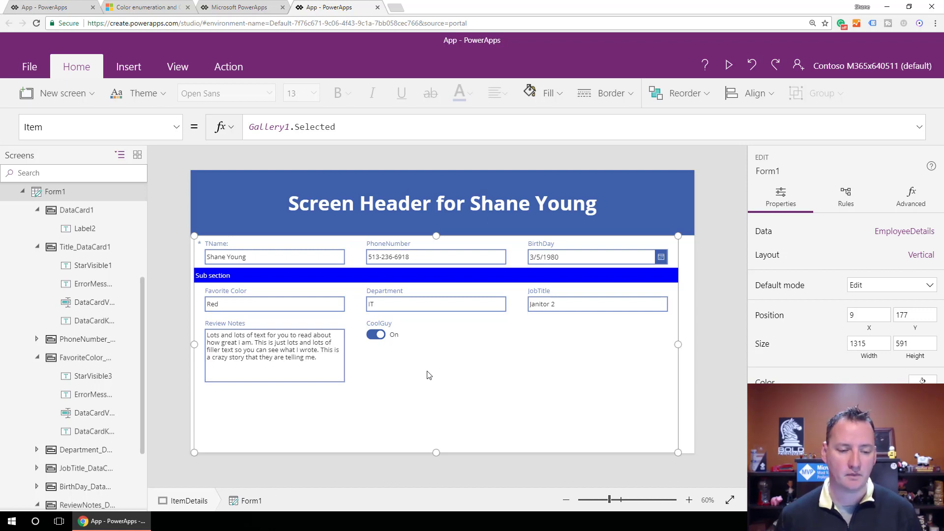
Bring up the DisplayMode property of the Favorite Color text input and unlock its card for editing.
left_click(251, 307)
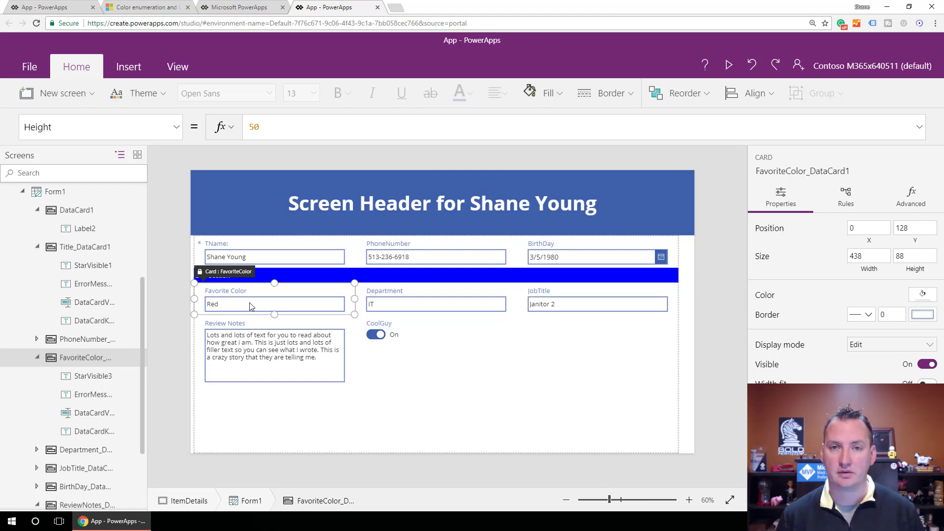
left_click(254, 305)
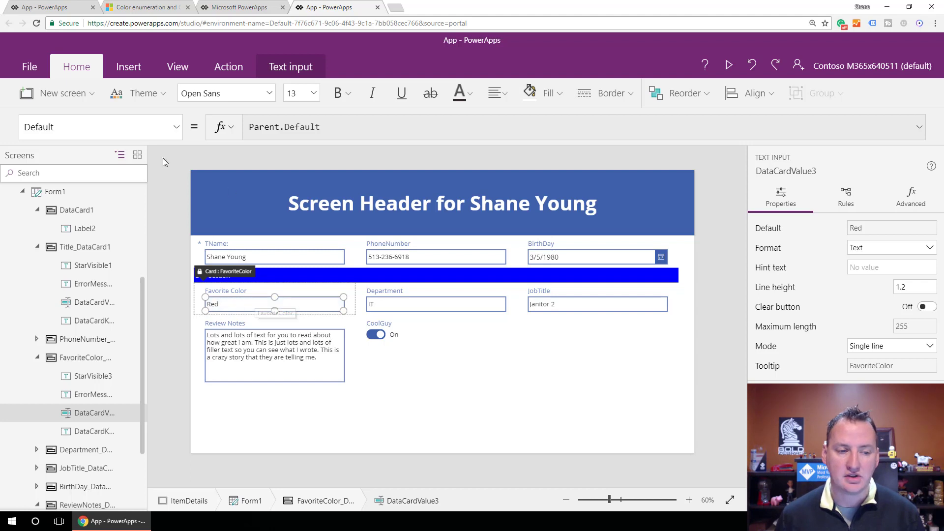
left_click(177, 130)
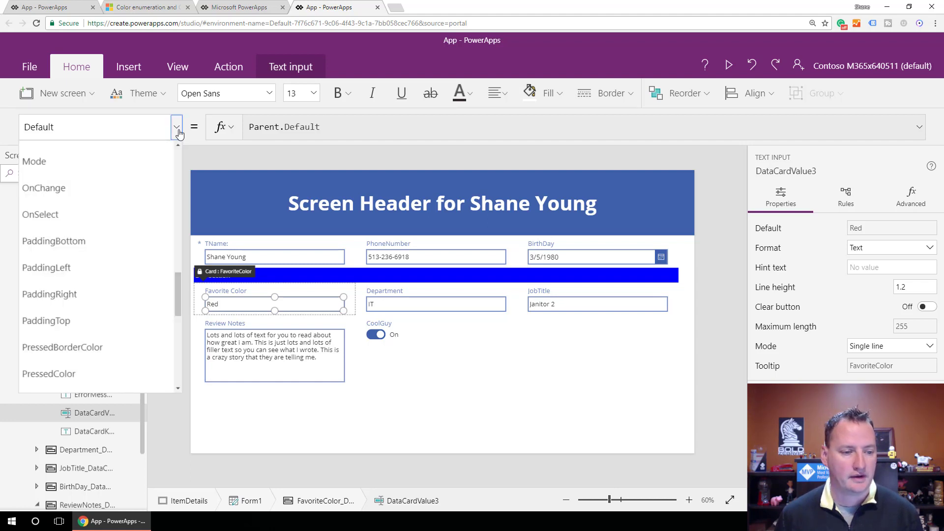
scroll(95, 226, "up", 9)
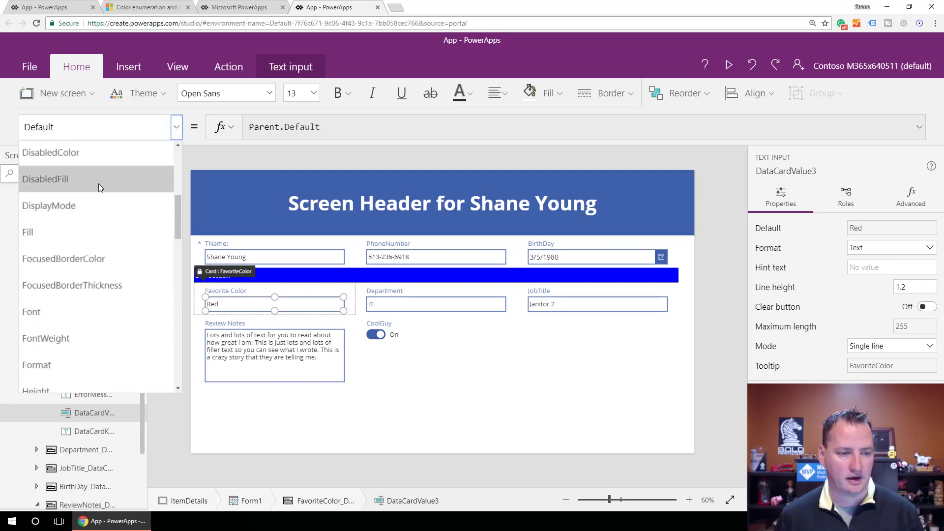
left_click(87, 209)
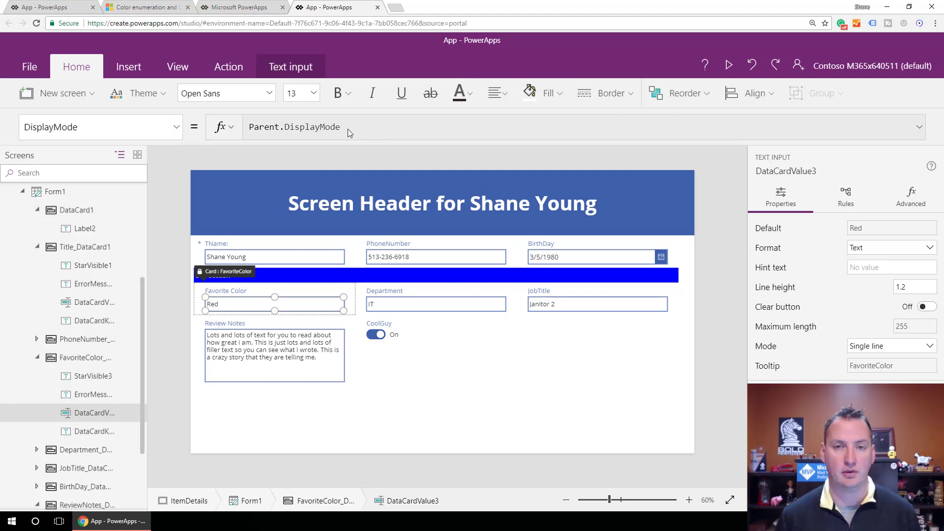
left_click(911, 197)
left_click(763, 235)
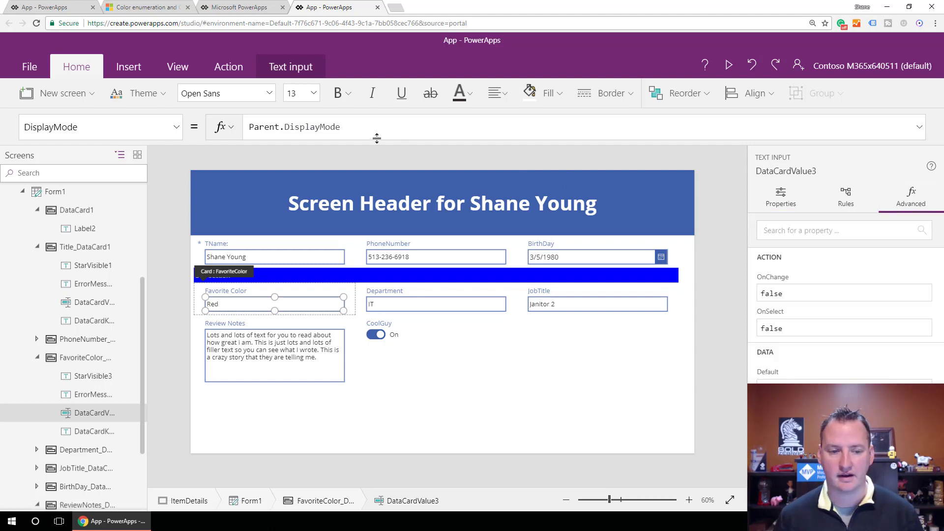
Replace the Favorite Color input's DisplayMode formula with an If condition testing whether User().Email equals a specific user's e-mail address.
left_click(376, 129)
key("ctrl+a")
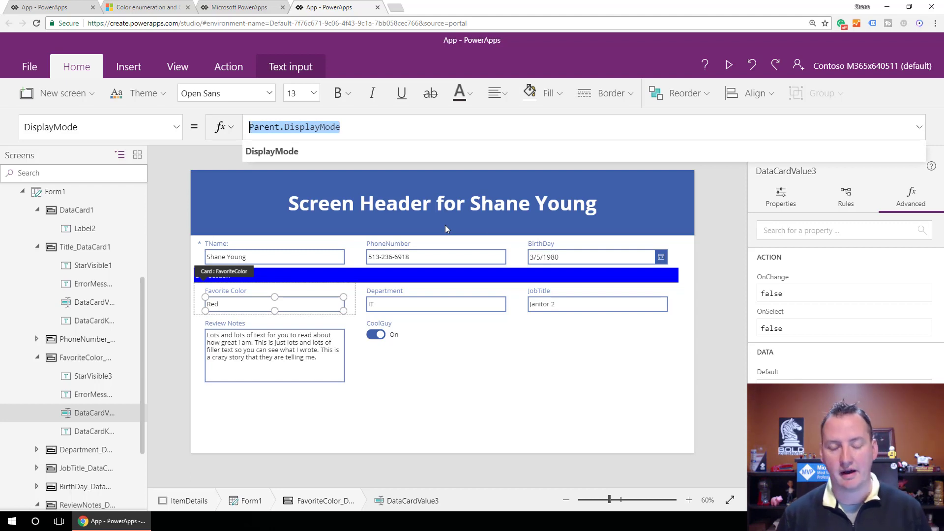
type("If")
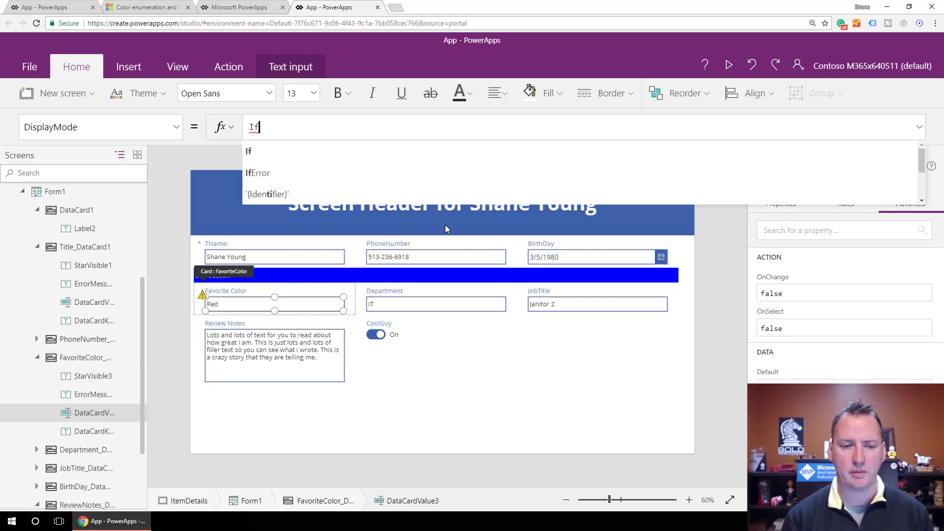
type("(")
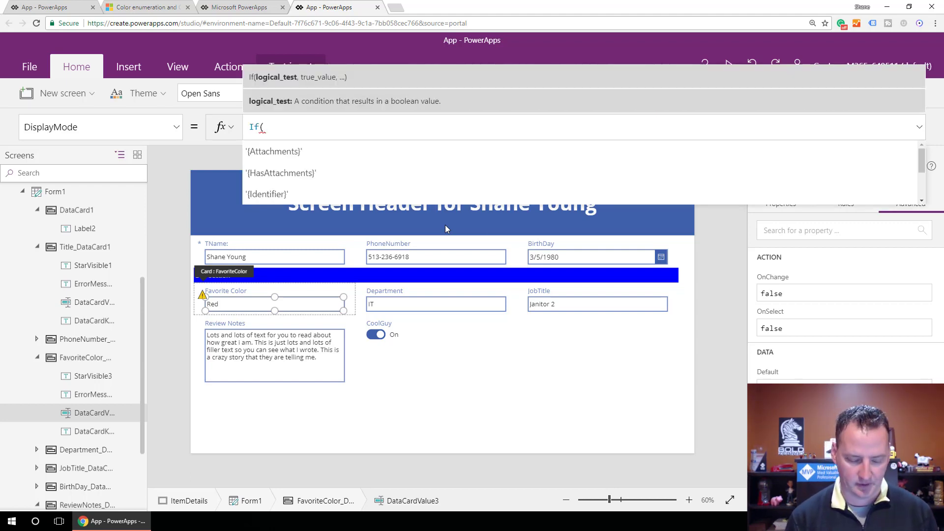
type("User().")
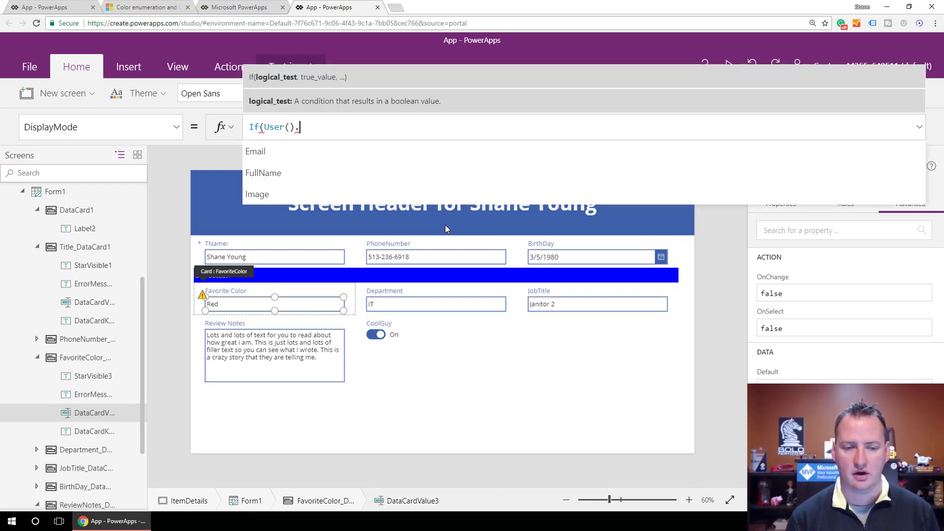
type("Email")
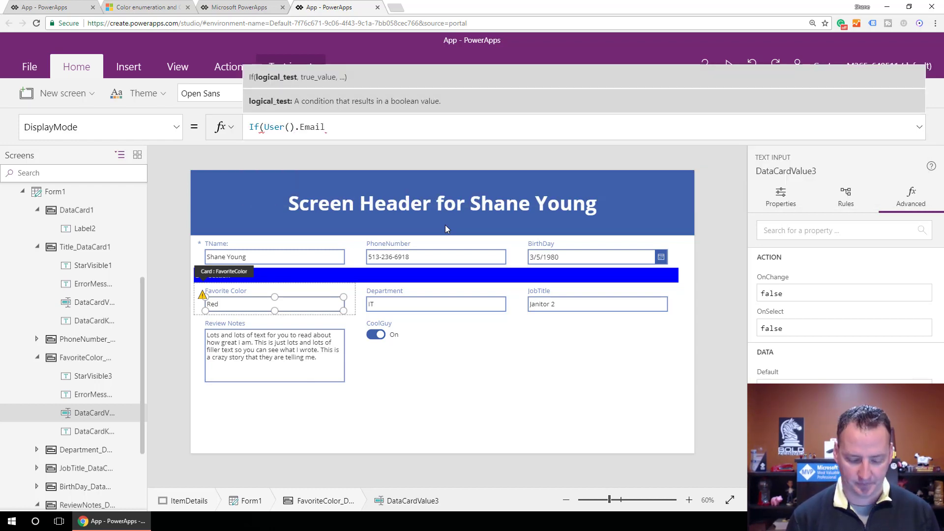
type(" = \"")
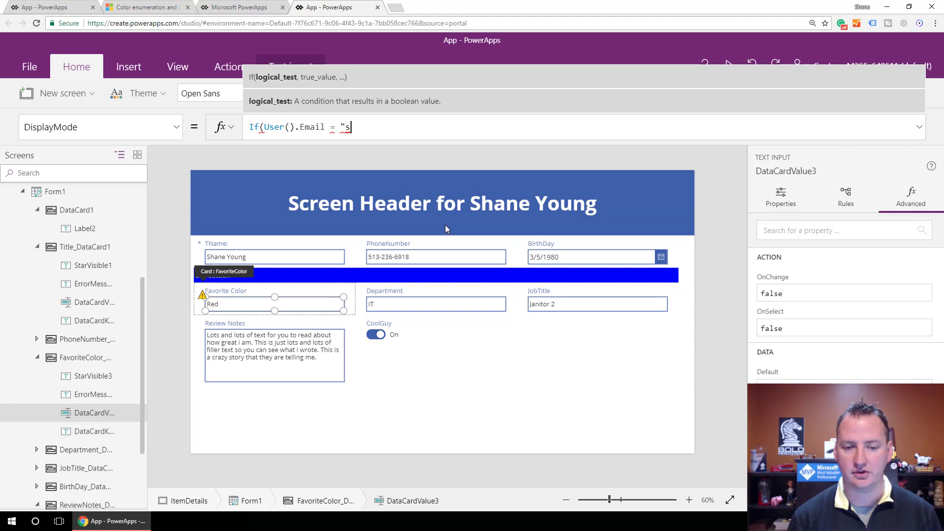
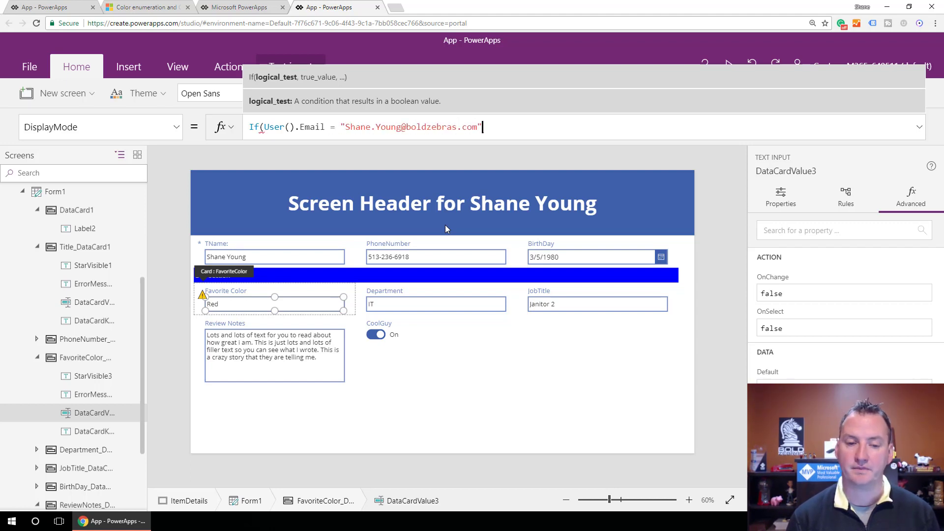
type(", ")
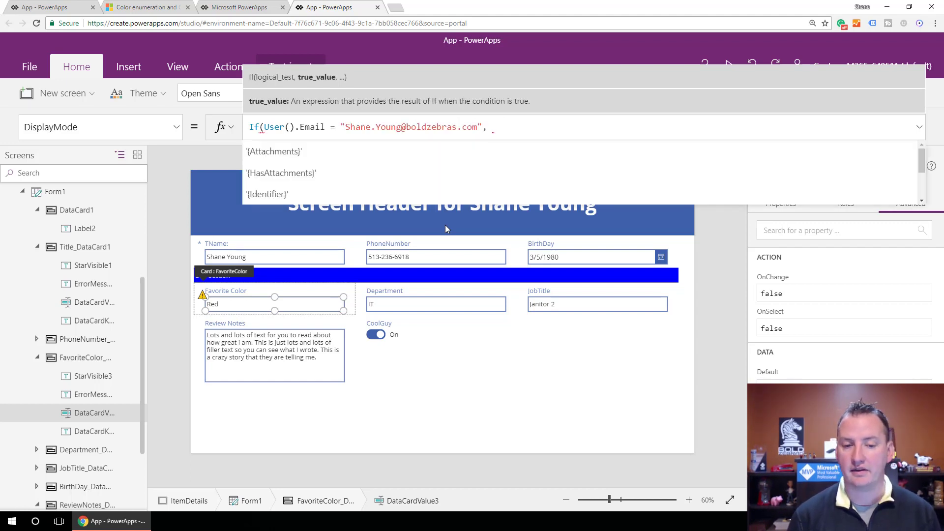
type("Displ")
Complete the If formula with DisplayMode.Edit as the true result and DisplayMode.View as the else result.
key("Tab")
type(", dis")
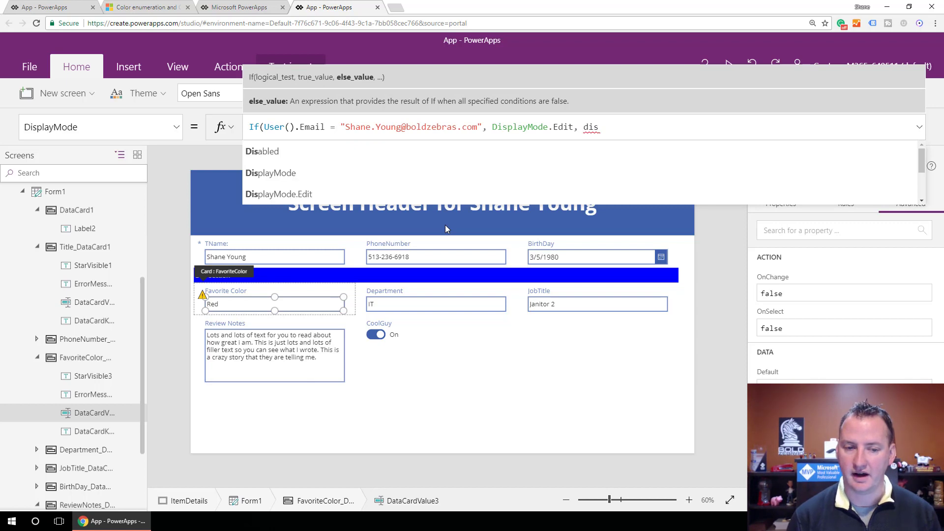
key("Down")
key("Tab")
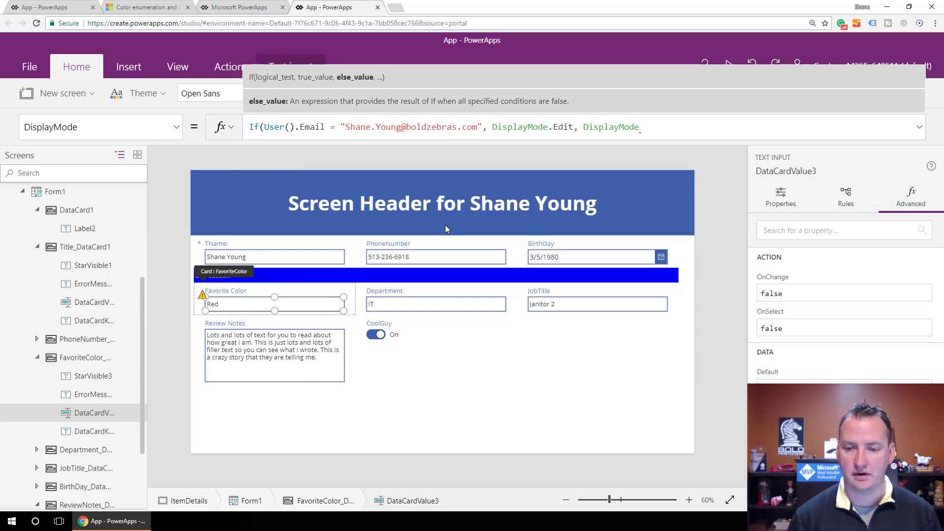
type(".vi")
key("Tab")
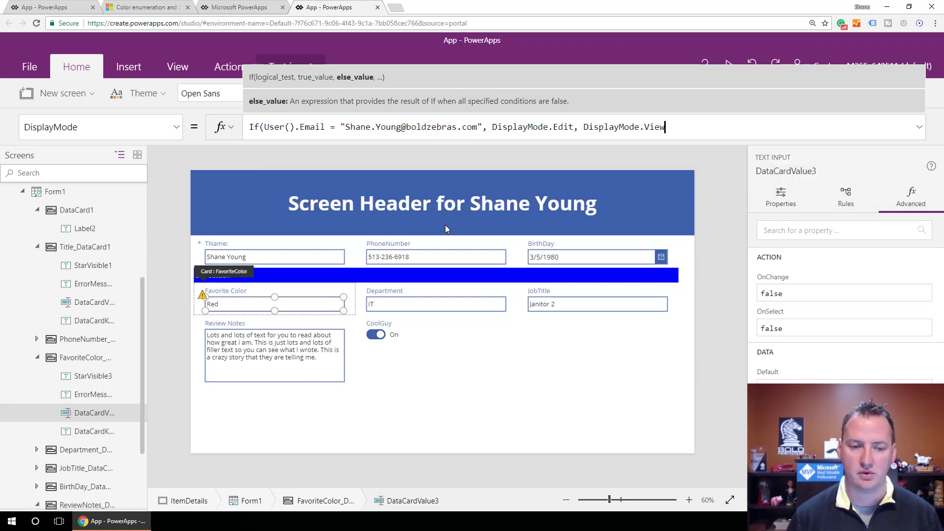
type(")")
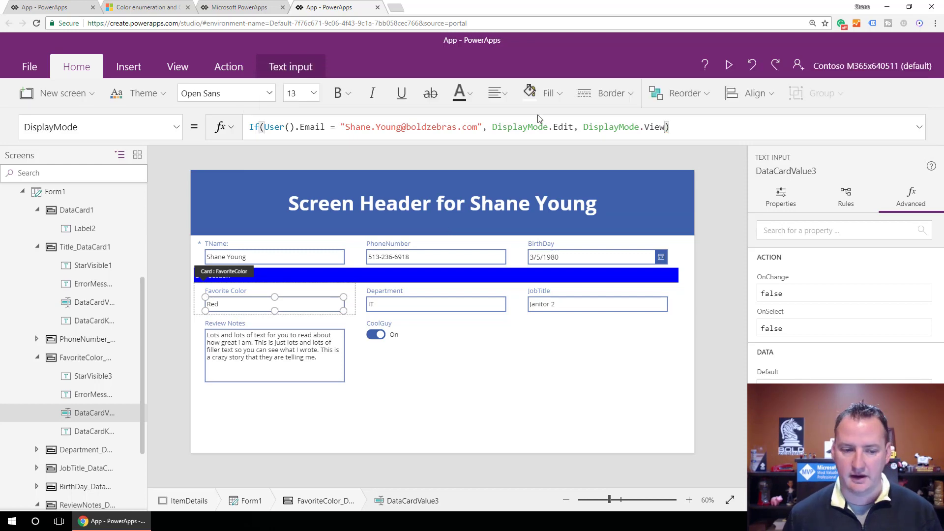
left_click(547, 373)
Preview the form and test whether the Name and Favorite Color fields can be edited, ending the preview when done.
left_click(730, 65)
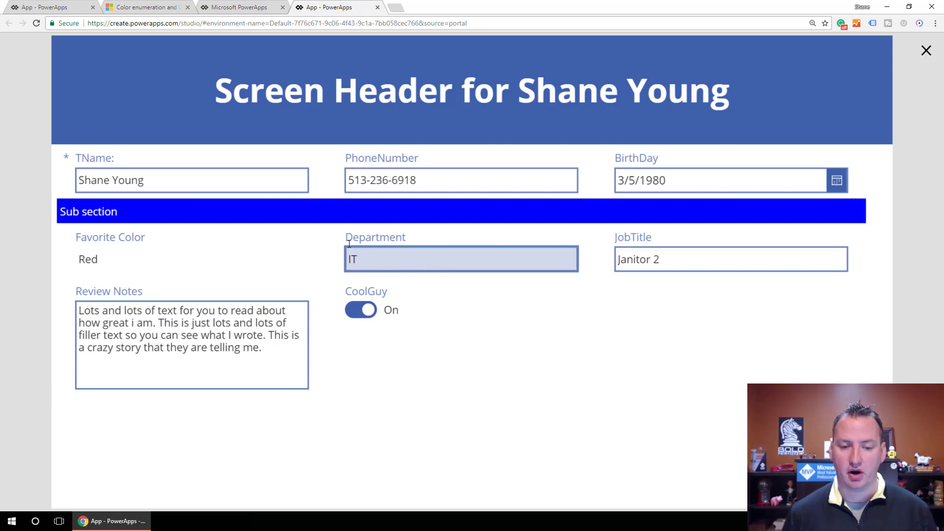
left_click(240, 180)
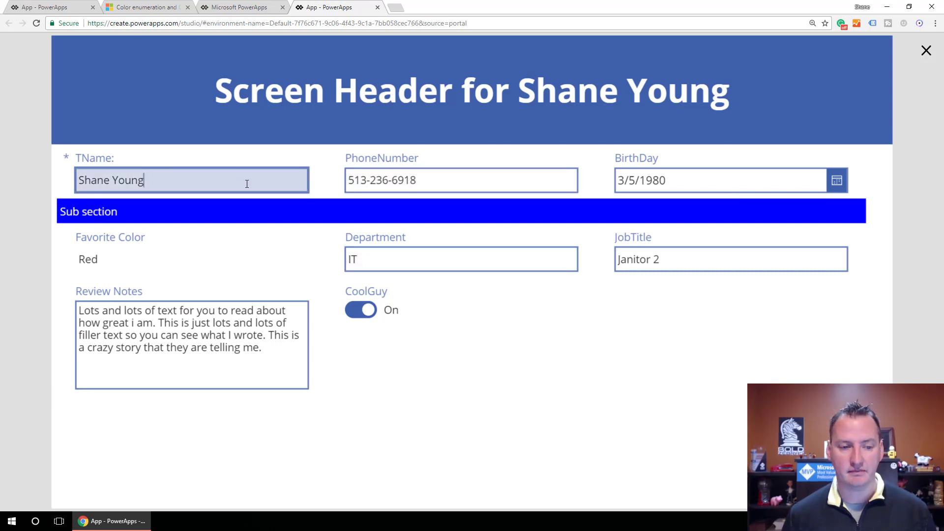
left_click_drag(84, 261, 96, 261)
left_click(112, 260)
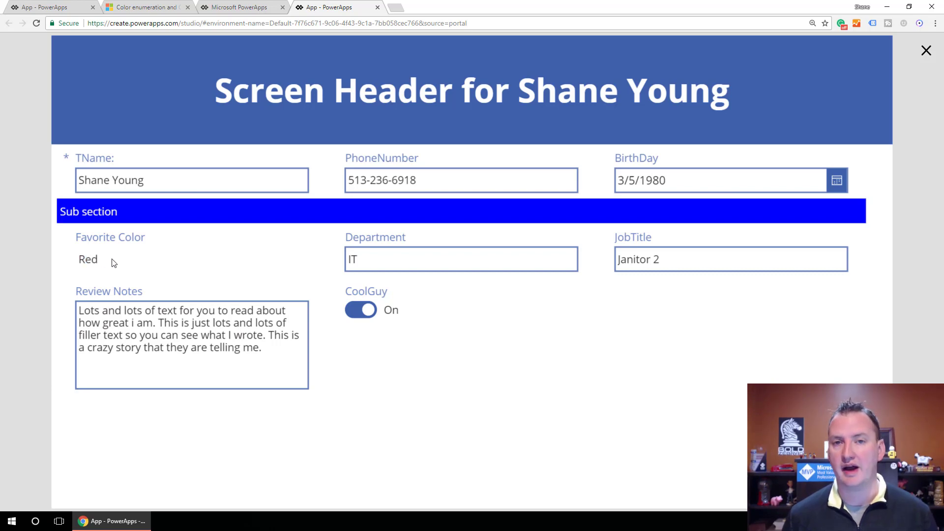
left_click(926, 51)
Reselect the Favorite Color text input and review its DisplayMode formula.
left_click(224, 308)
left_click(224, 308)
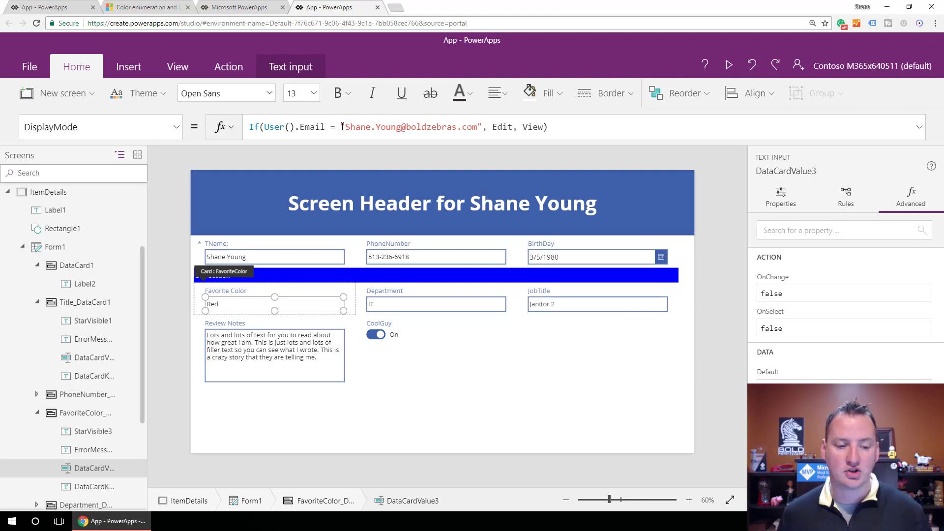
left_click(304, 292)
left_click(284, 304)
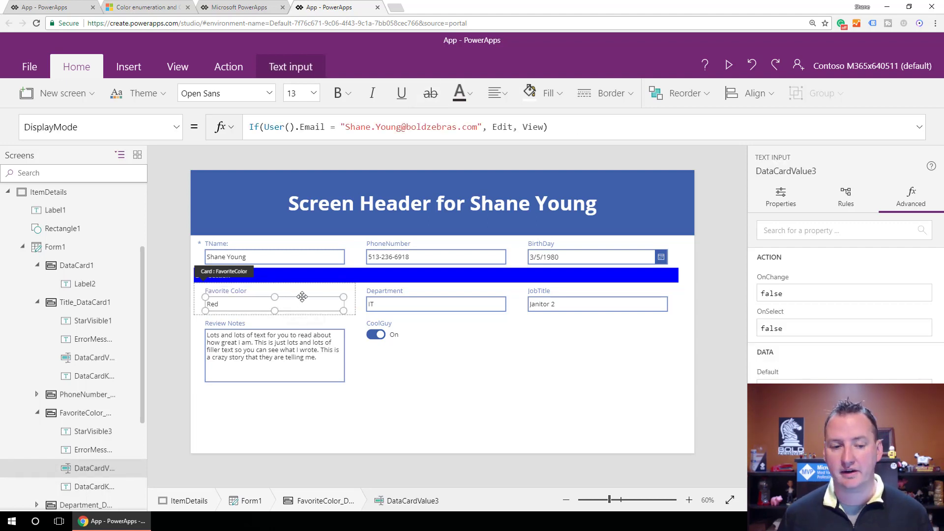
Select the whole FavoriteColor card and show its Visible property.
left_click(286, 294)
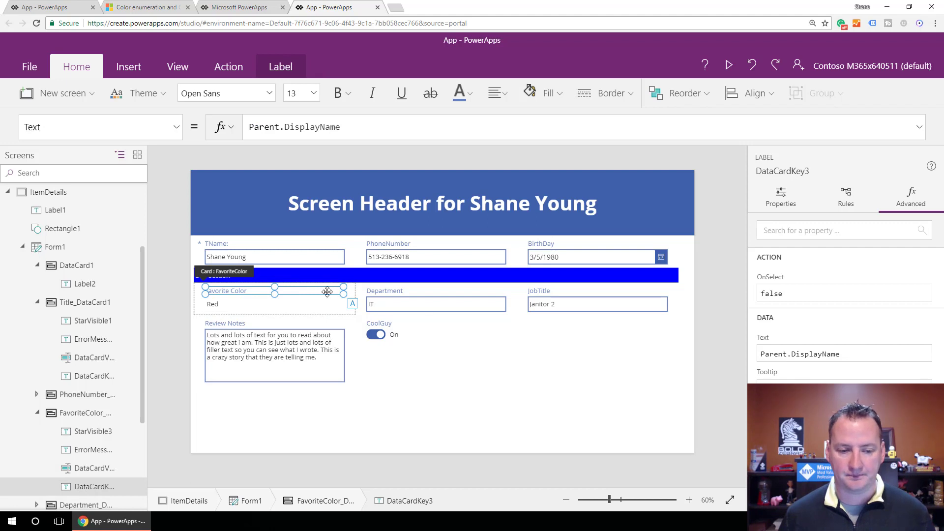
left_click(203, 308)
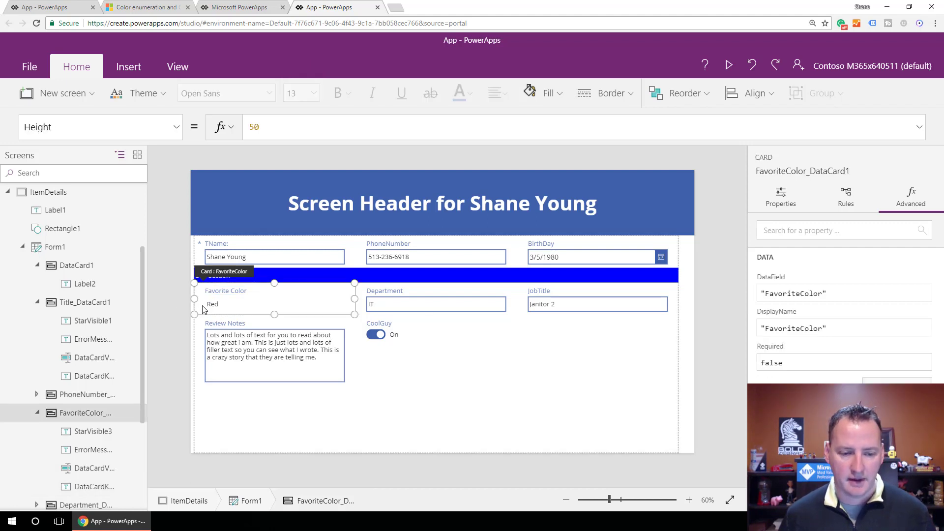
left_click(177, 127)
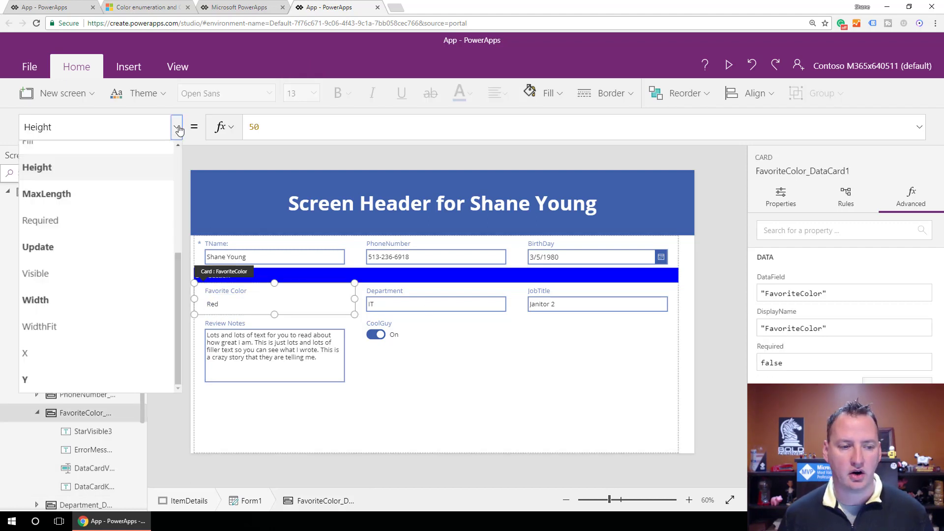
left_click(86, 273)
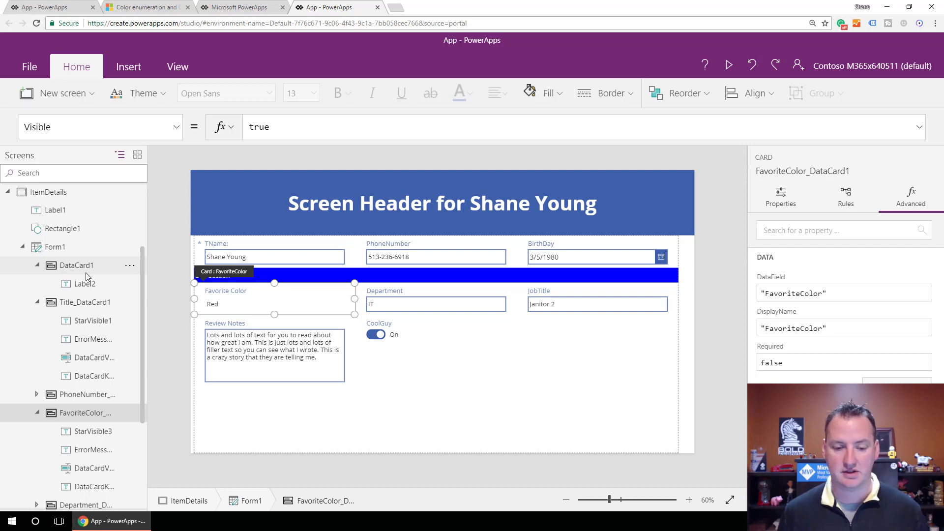
Collapse ItemDetails in the screen list, add a new blank screen and rename it Settings.
left_click(464, 412)
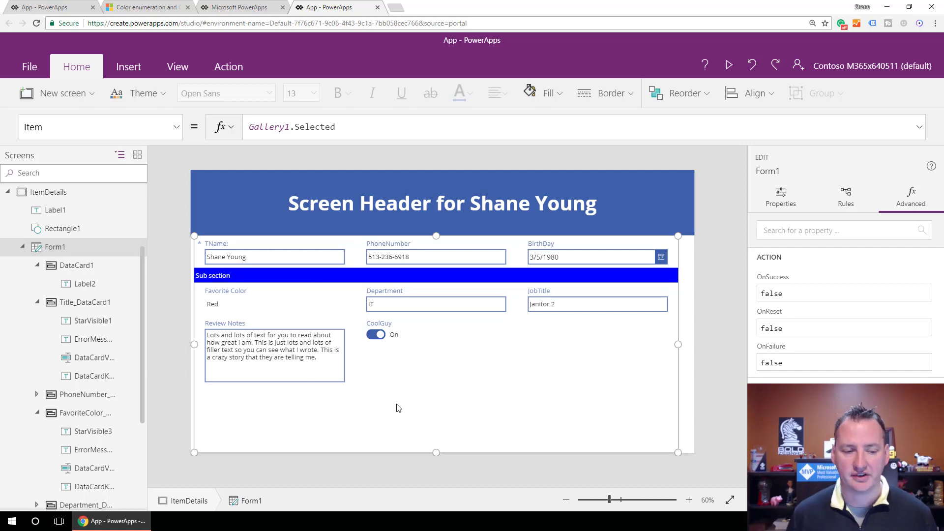
left_click(8, 192)
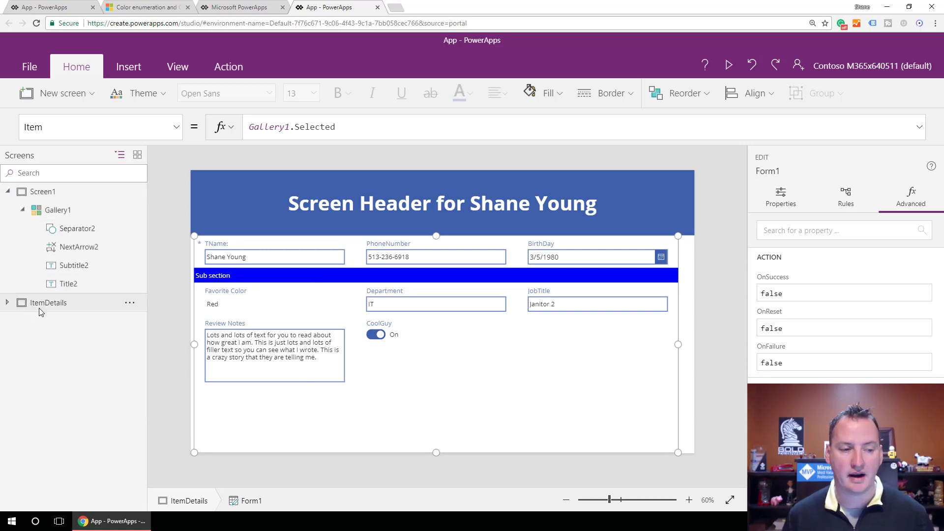
left_click(60, 96)
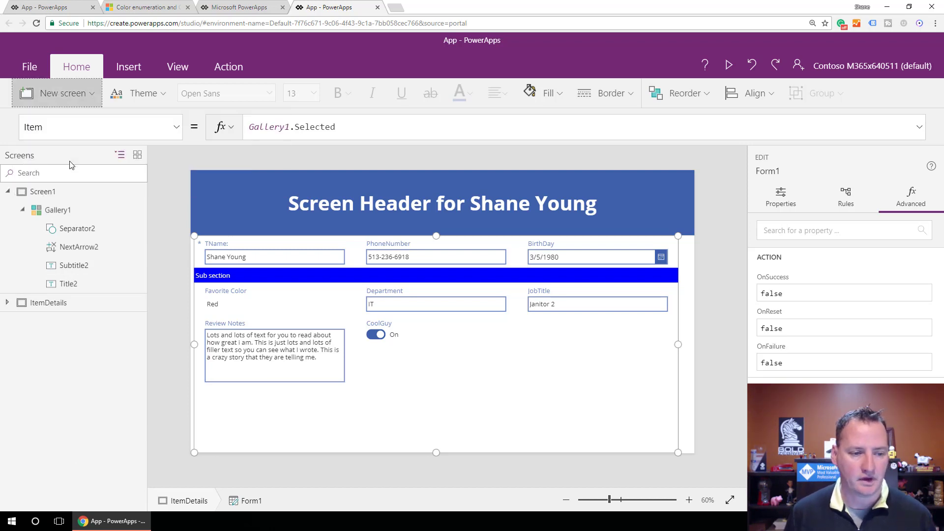
left_click(70, 161)
double_click(46, 324)
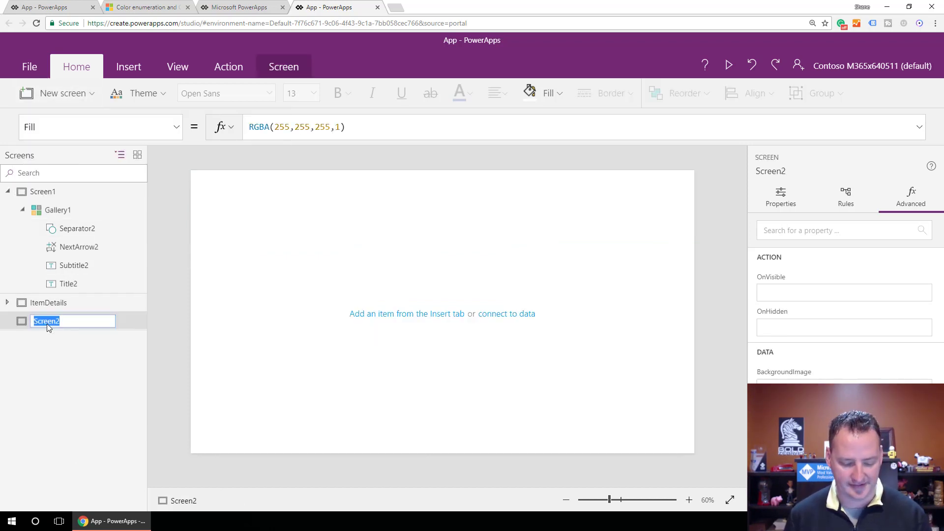
type("Settings")
key("Return")
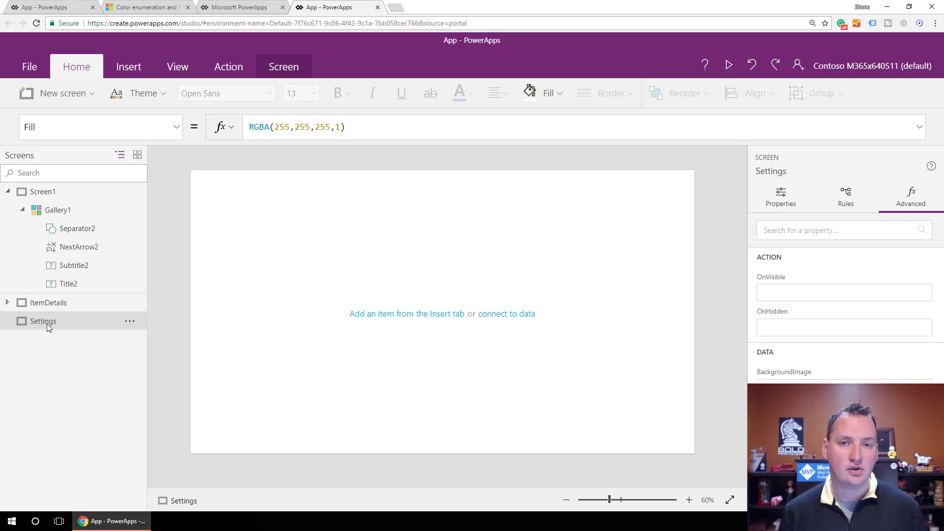
Add a label to the Settings screen and set its text to "Notes about the app" followed by blank lines.
left_click(131, 67)
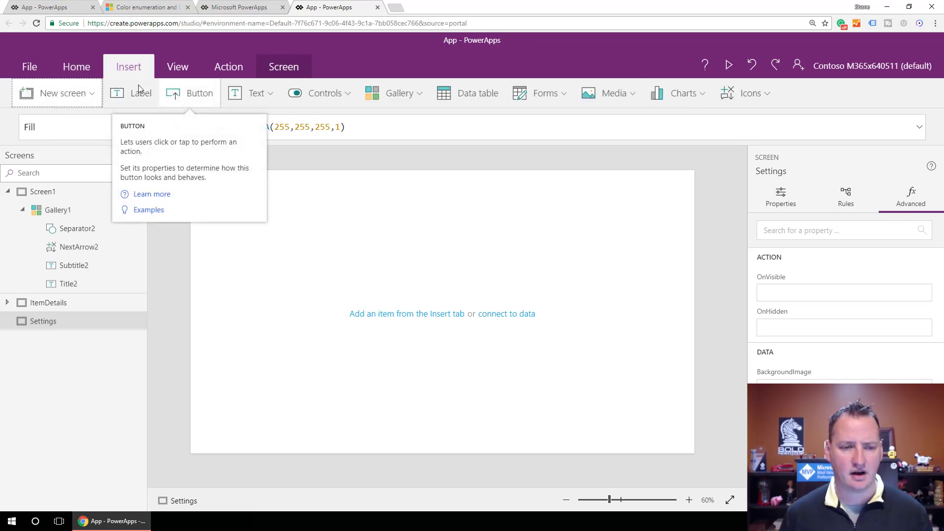
left_click(133, 96)
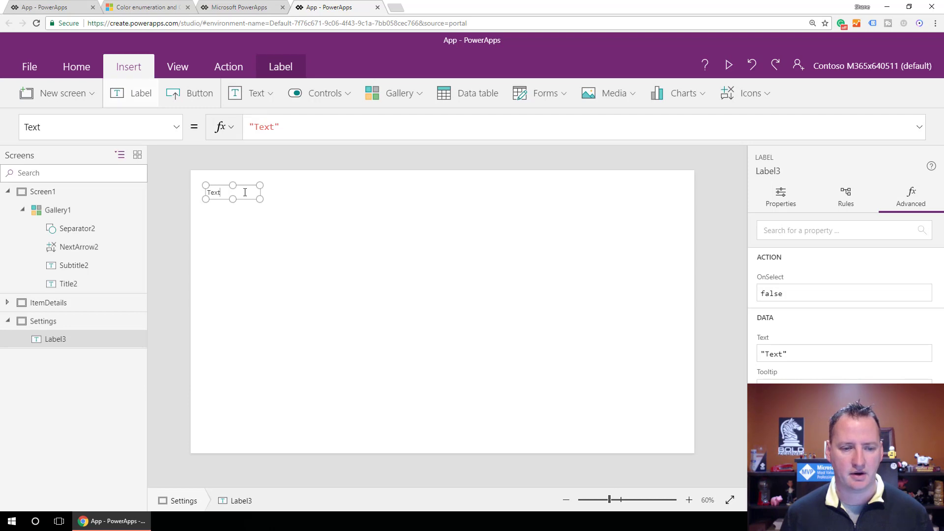
key("BackSpace")
key("BackSpace")
key("BackSpace")
key("BackSpace")
type("Notes about the app")
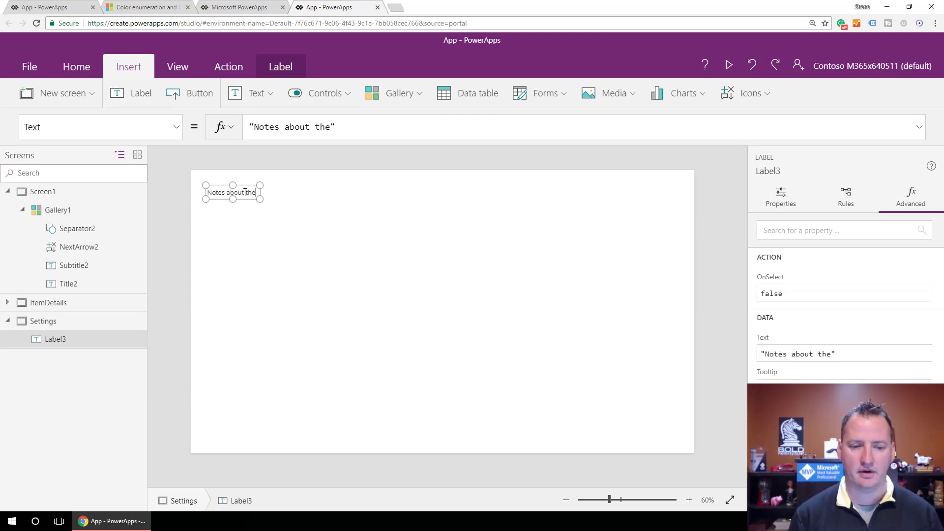
key("Return")
key("Return")
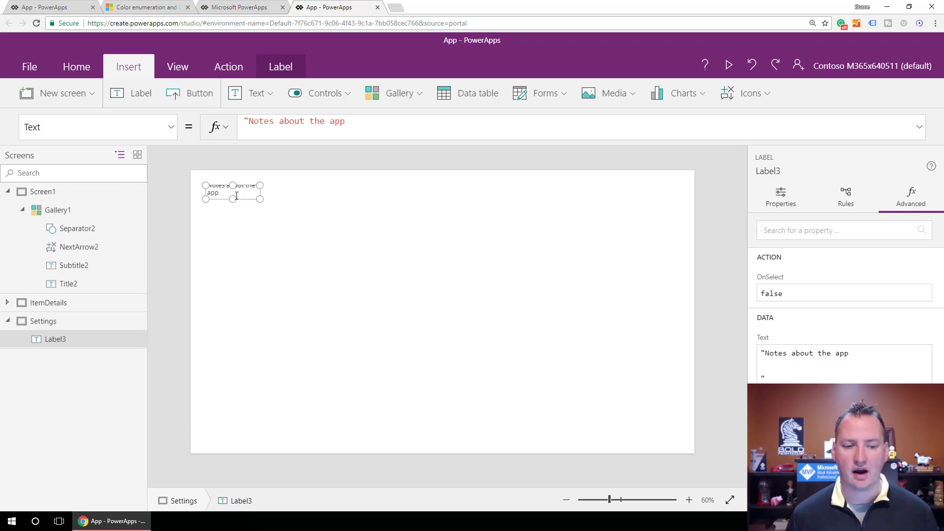
Enlarge the notes label in width and height so its whole text fits.
left_click(238, 228)
left_click(256, 197)
left_click_drag(261, 201, 311, 236)
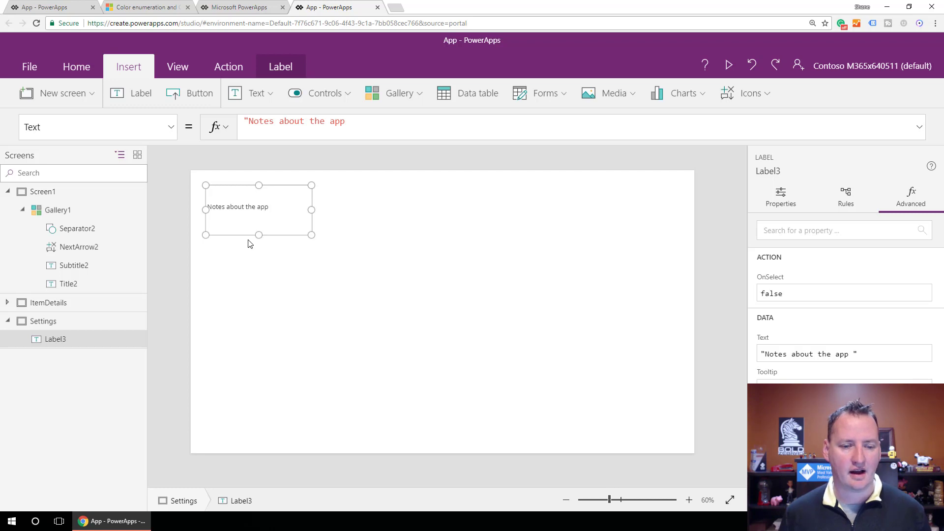
Switch to the other PowerApps app and copy the Color formula ColorValue("#66CB32") of its FillKawasakiGreen label on the Settings screen.
left_click(65, 195)
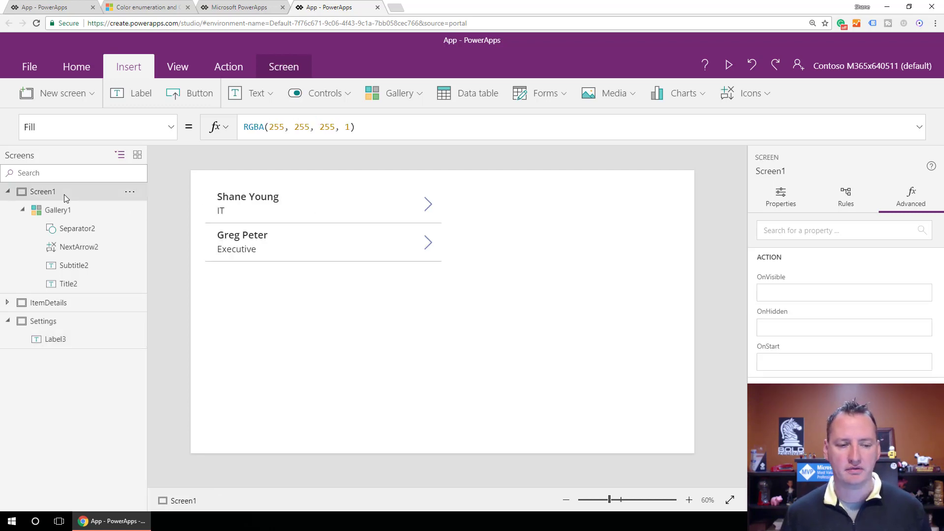
left_click(62, 303)
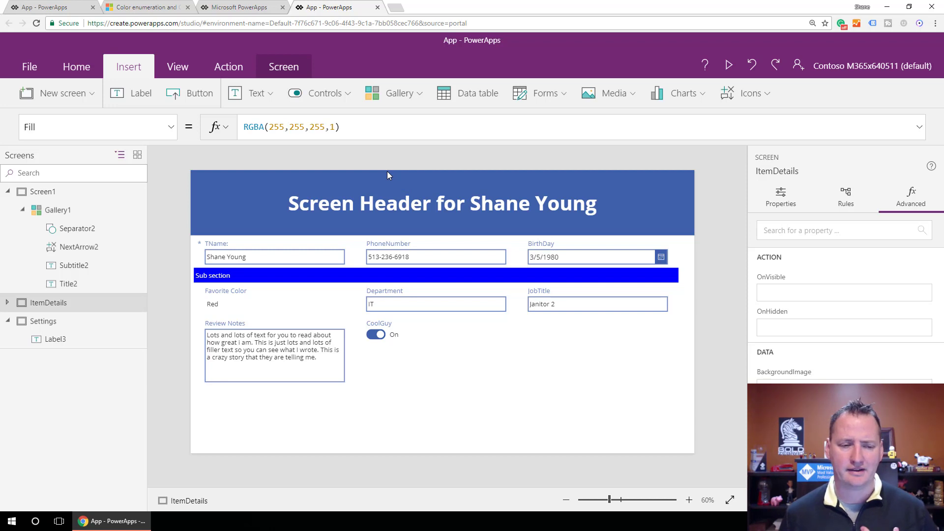
left_click(54, 7)
scroll(69, 320, "down", 6)
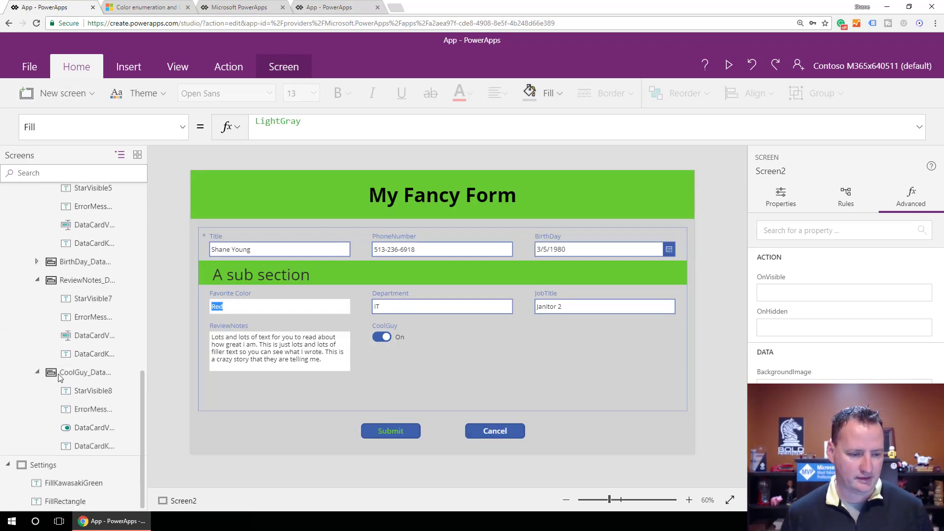
left_click(63, 485)
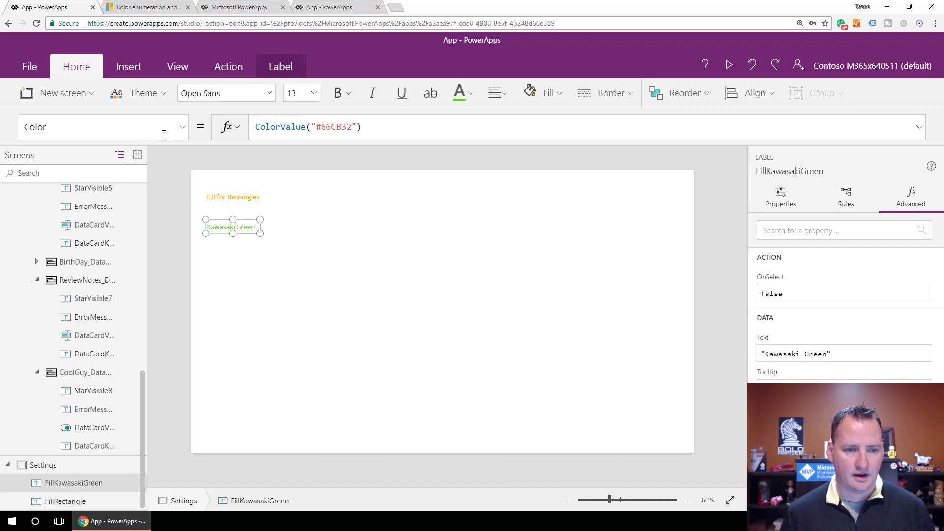
left_click_drag(363, 128, 252, 132)
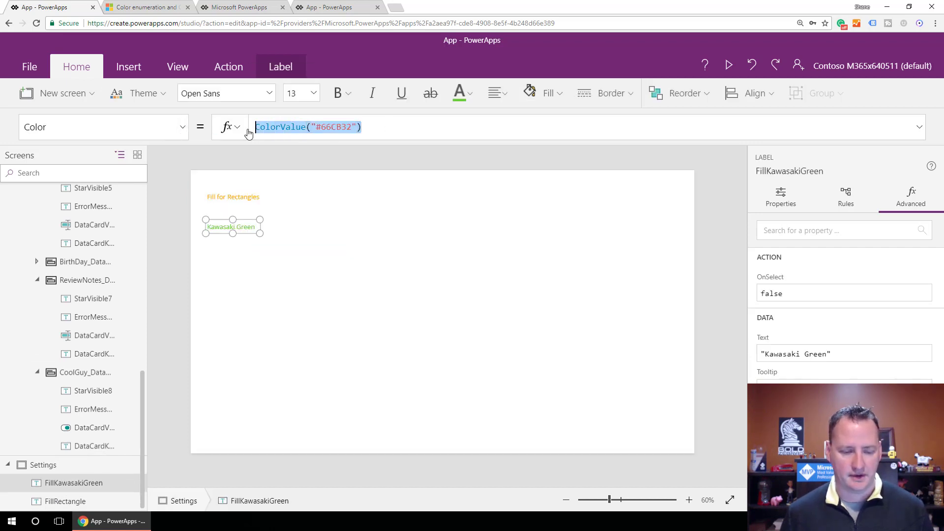
Return to the app being built and add a second label reading "Kawasaki Green" below the notes label on the Settings screen.
left_click(328, 7)
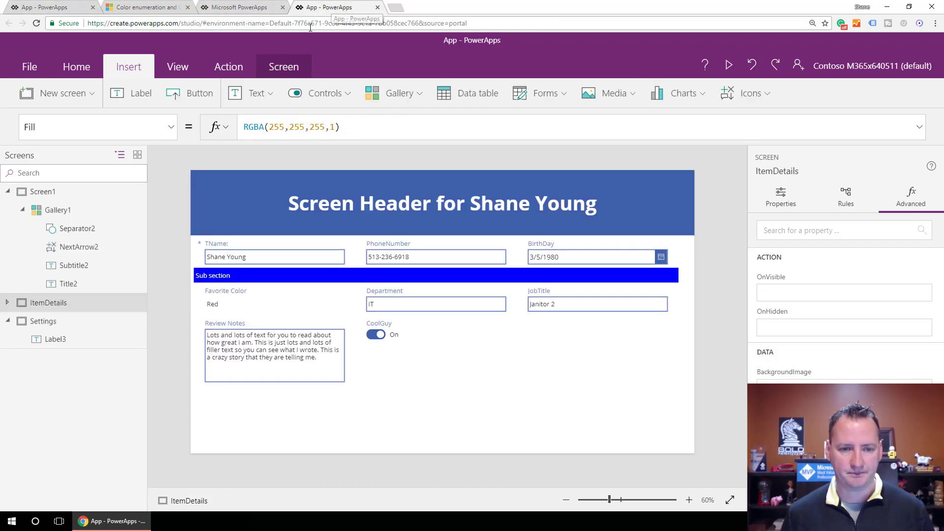
left_click(49, 340)
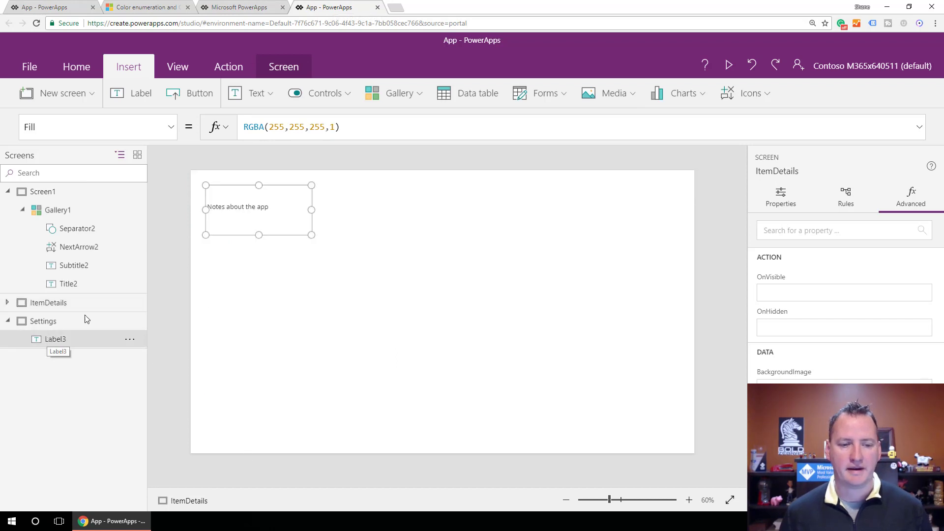
left_click(241, 268)
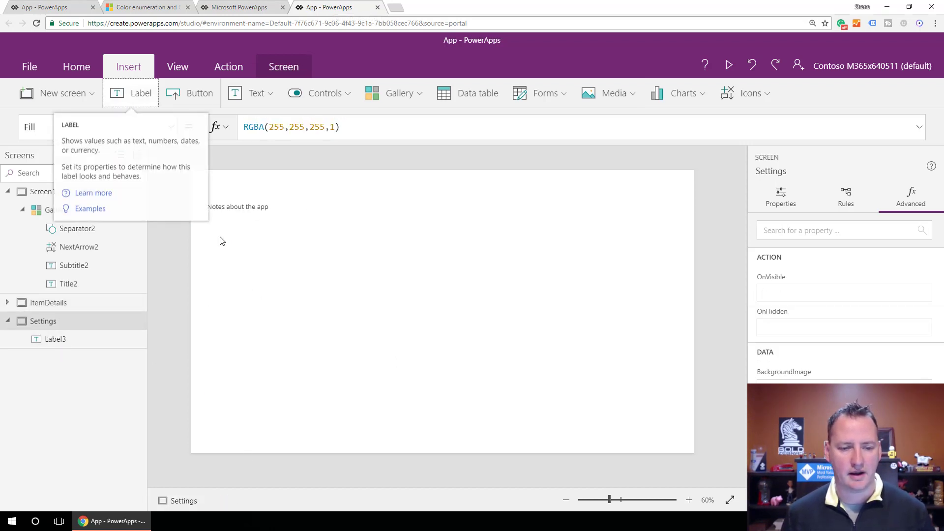
left_click(132, 93)
left_click_drag(240, 192, 243, 241)
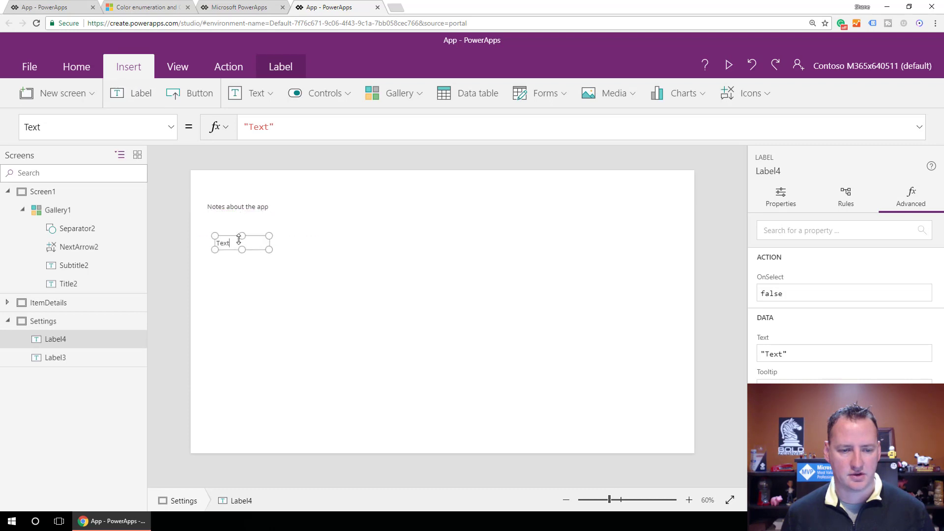
double_click(230, 248)
type("Kawas")
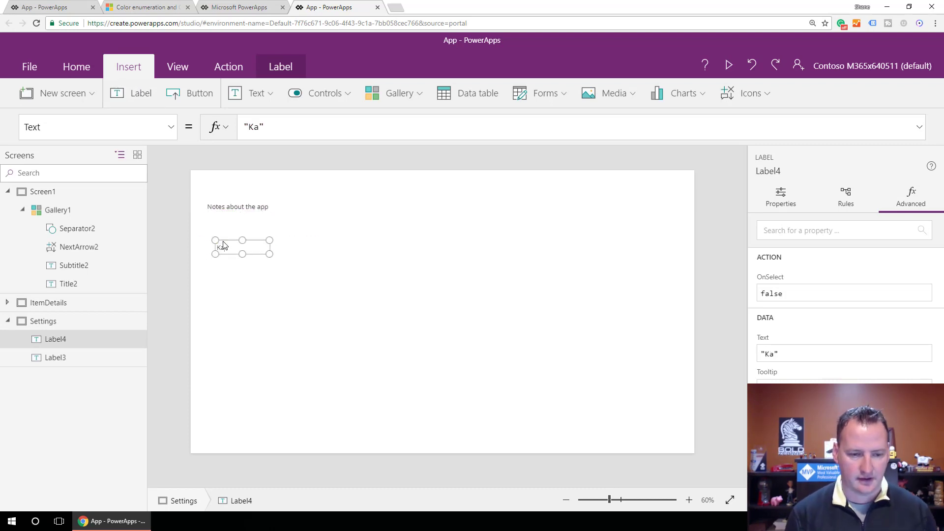
type("aki Green")
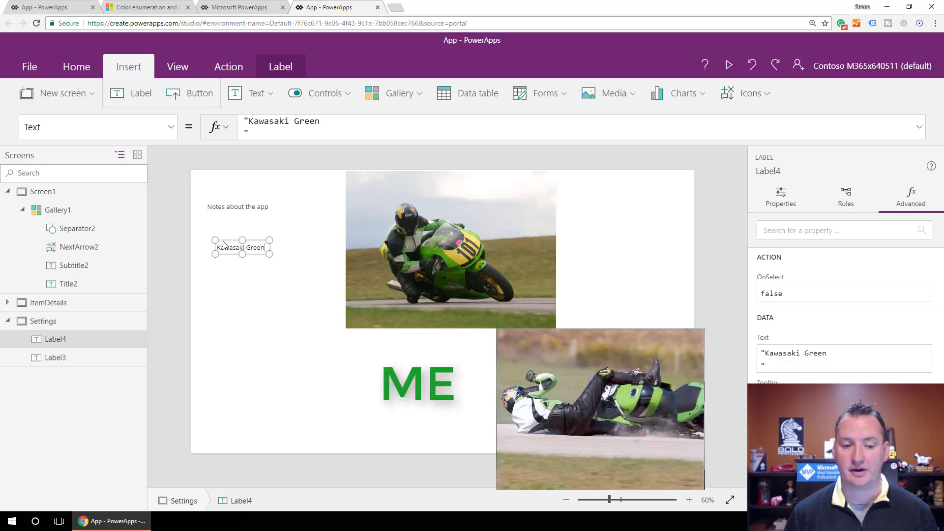
left_click(248, 271)
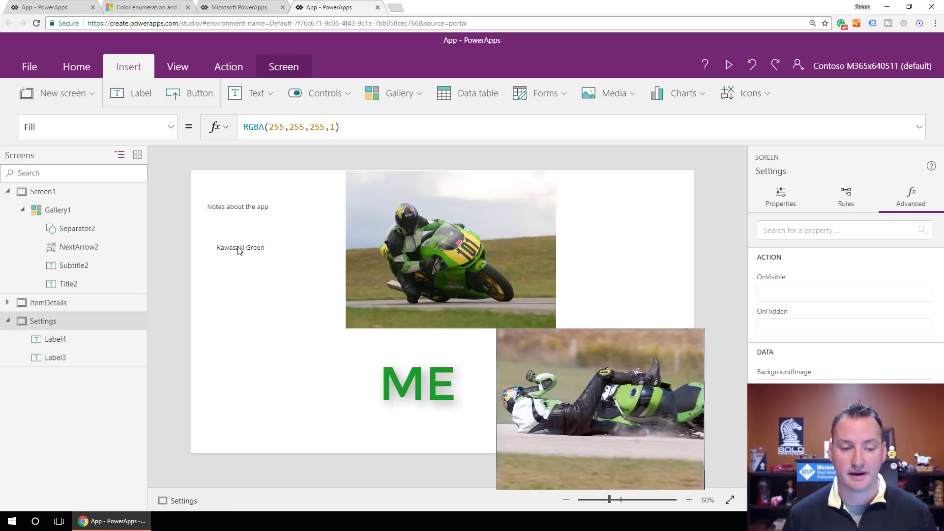
Set the Kawasaki Green label's Color property to the copied formula ColorValue("#66CB32").
left_click(241, 248)
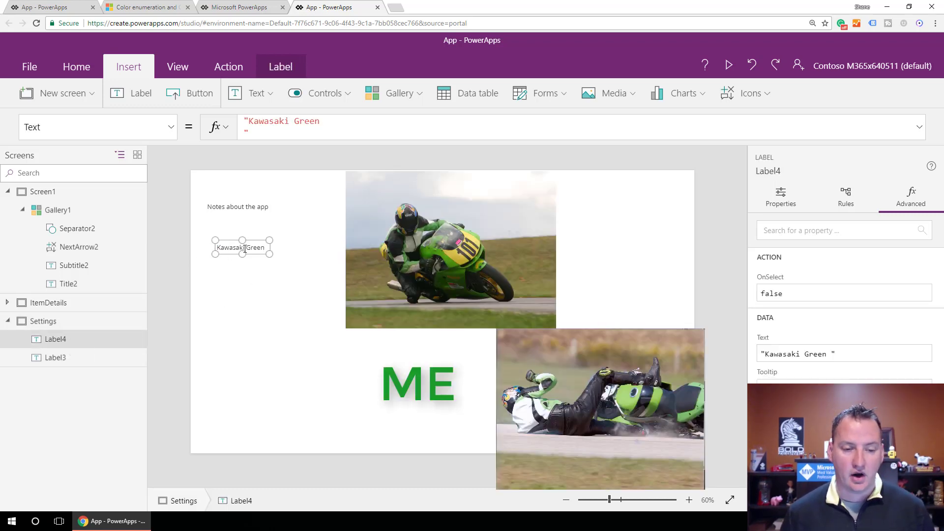
left_click(171, 127)
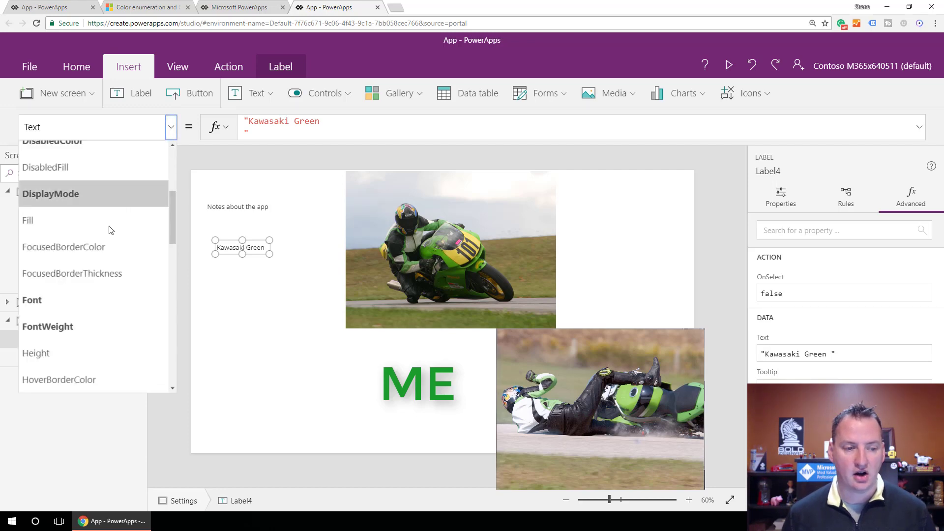
scroll(99, 251, "up", 3)
left_click(99, 231)
left_click(343, 128)
left_click_drag(343, 128, 235, 139)
type("ColorValue(\"#66CB32\")")
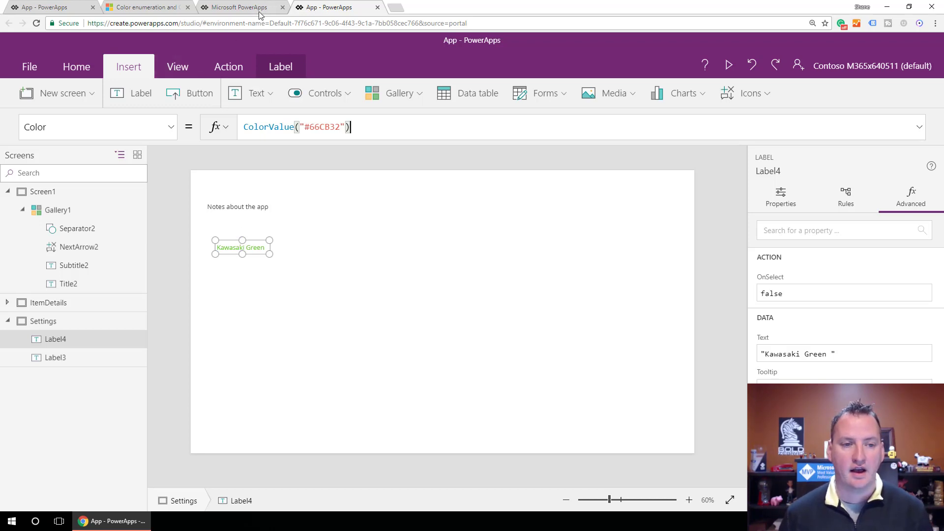
Consult the Microsoft color documentation for the built-in colors and the RGBA and ColorFade syntax, then return to the app.
left_click(150, 10)
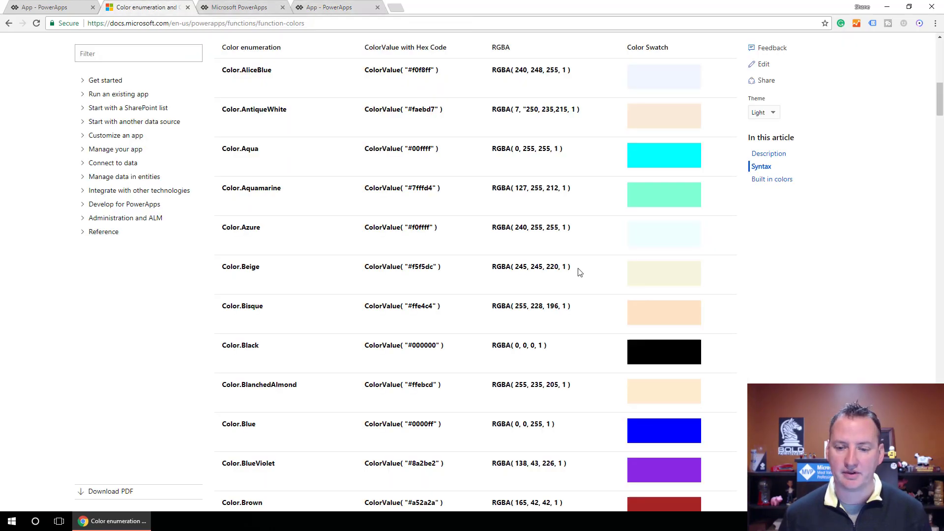
scroll(480, 278, "up", 3)
scroll(479, 278, "up", 1)
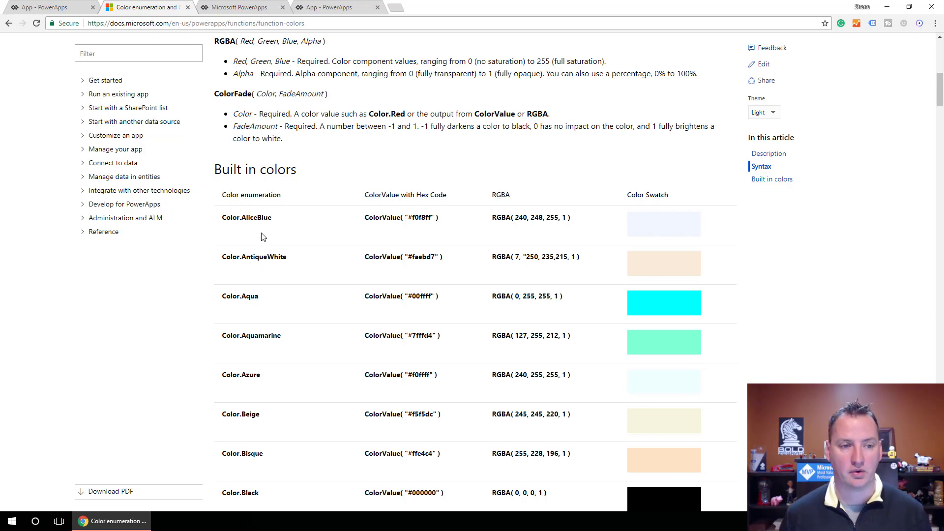
left_click(347, 8)
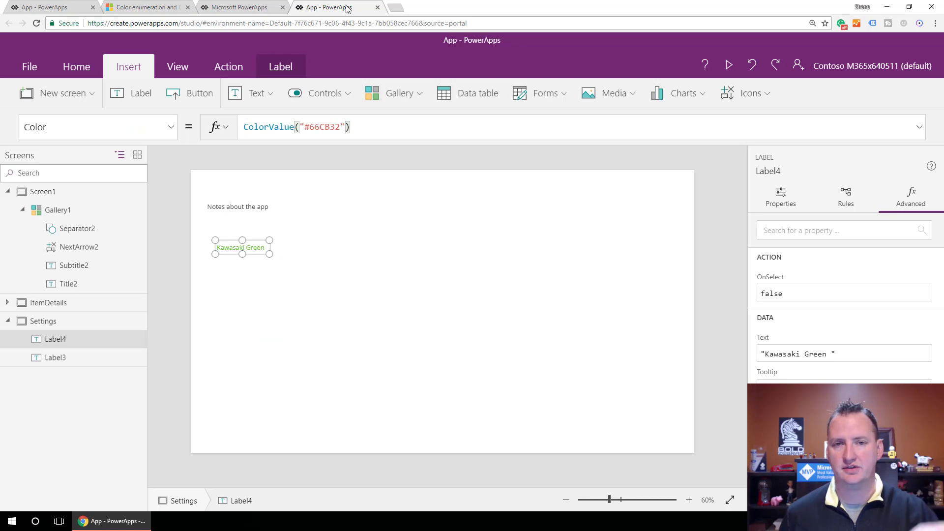
Rename the Kawasaki Green label to FillKawasakiGreen.
left_click(249, 245)
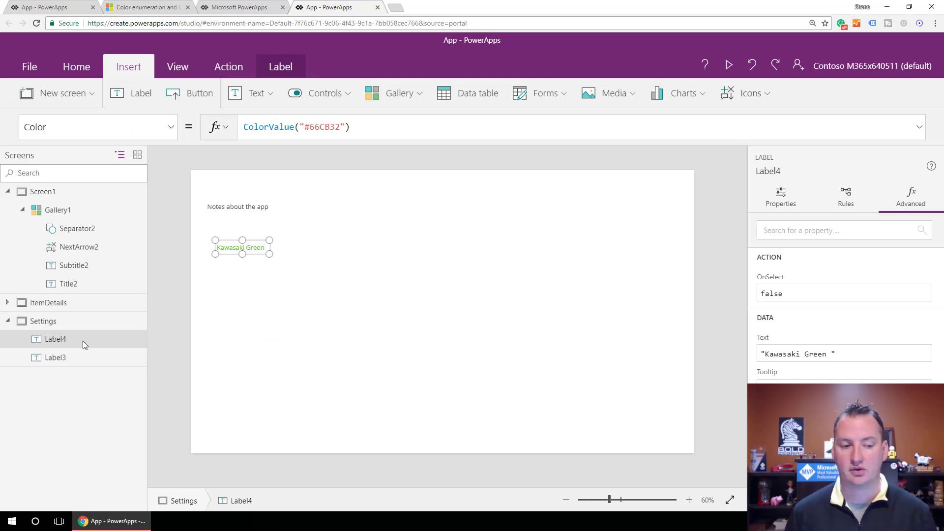
double_click(52, 344)
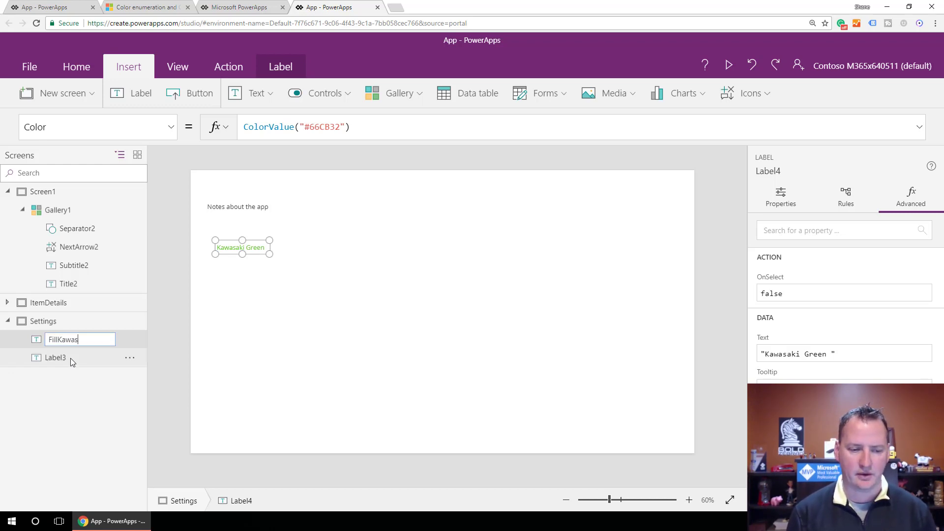
type("FillKawasakiGreen")
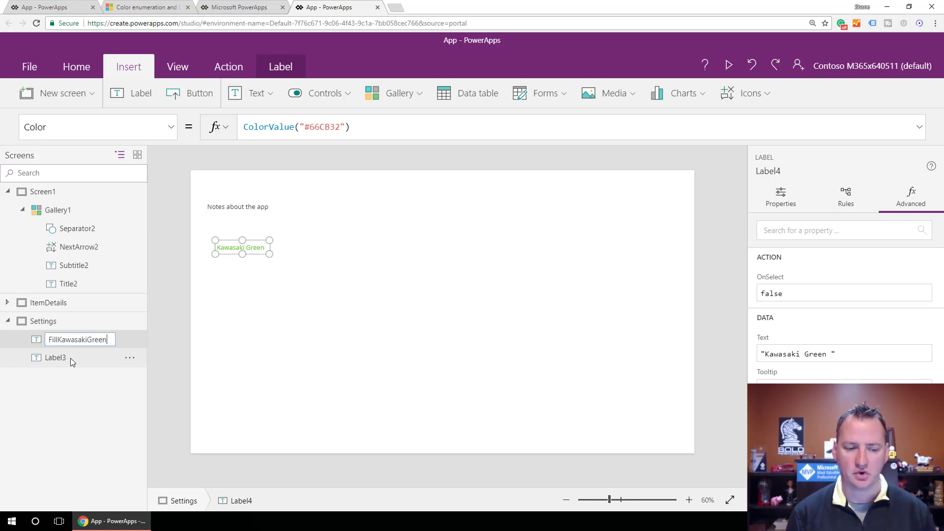
key("Return")
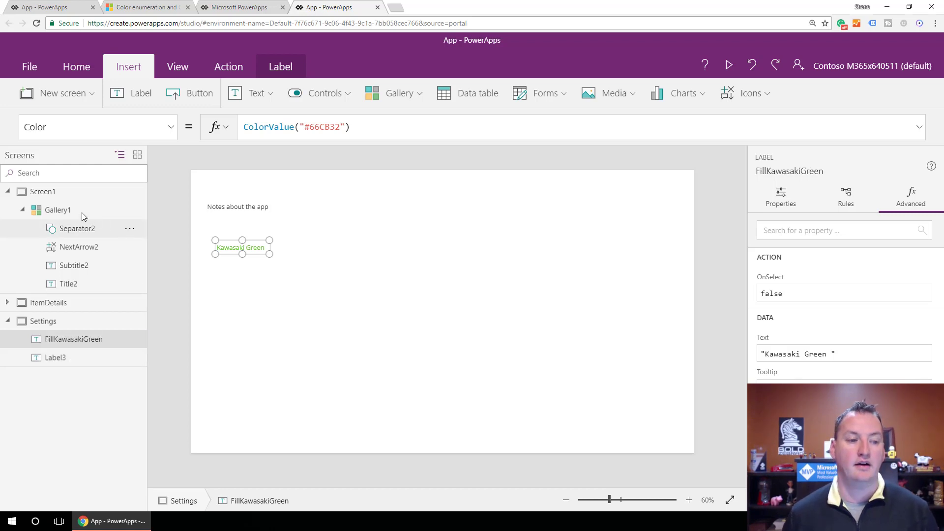
On the ItemDetails screen, set the header rectangle's Fill property to FillKawasakiGreen.Color.
left_click(57, 303)
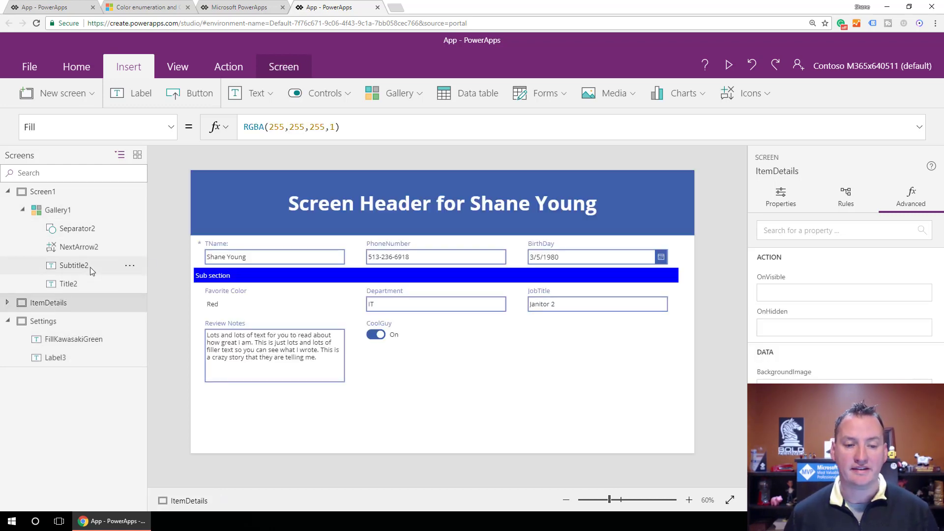
left_click(239, 194)
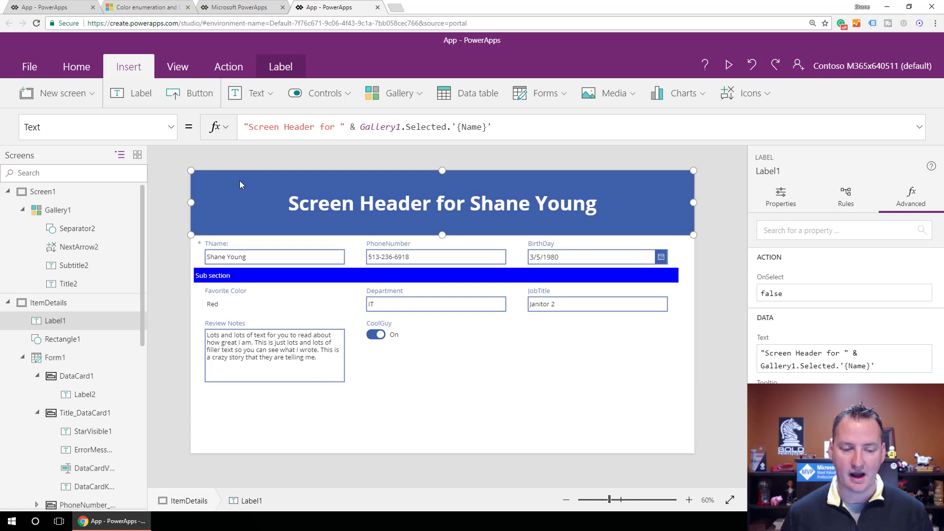
left_click(170, 127)
left_click(247, 212)
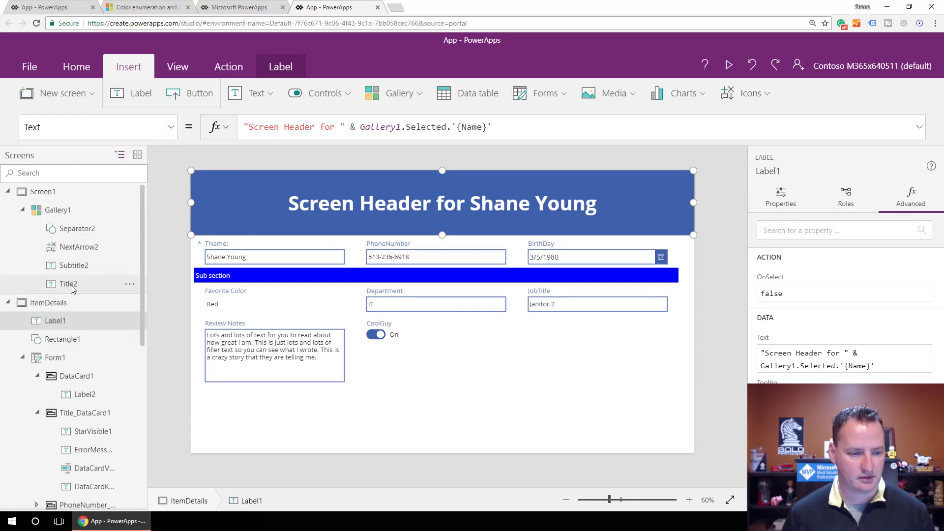
left_click(59, 339)
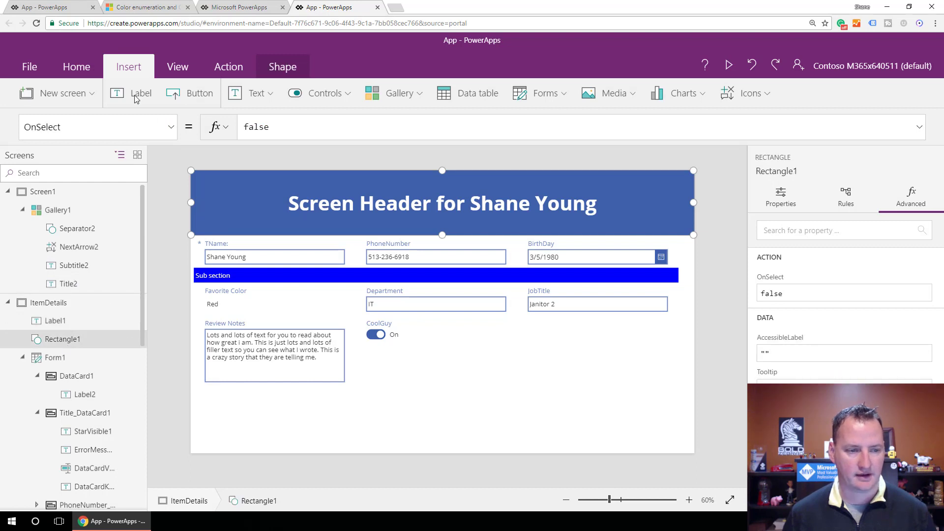
left_click(171, 127)
left_click(56, 261)
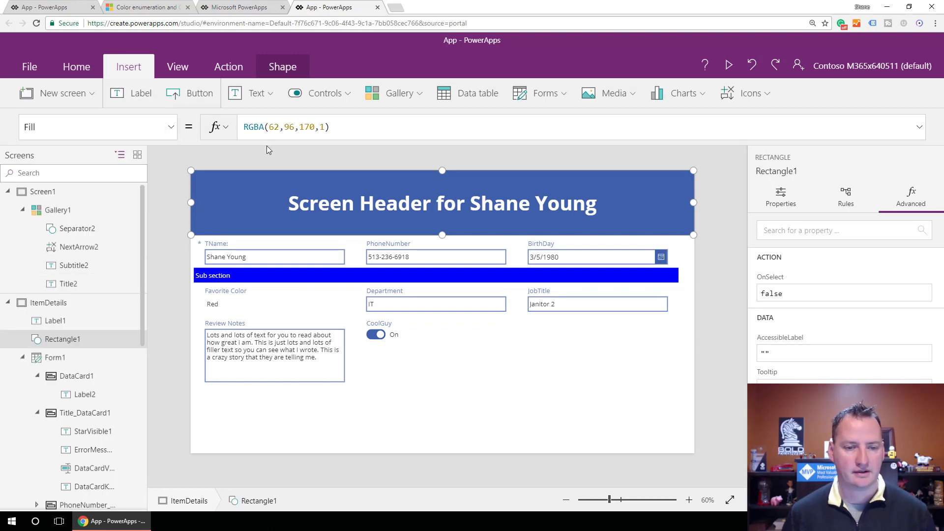
left_click_drag(359, 130, 233, 134)
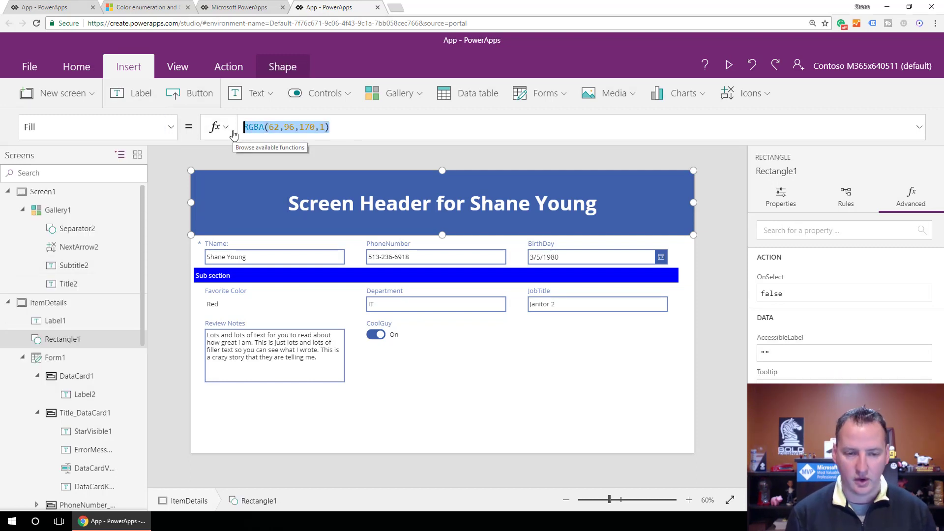
type("F")
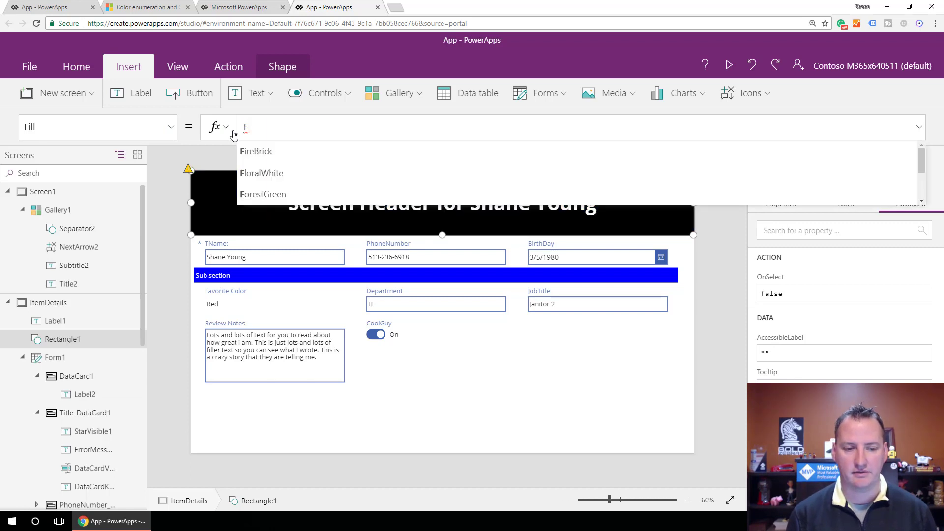
type("ill")
key("Return")
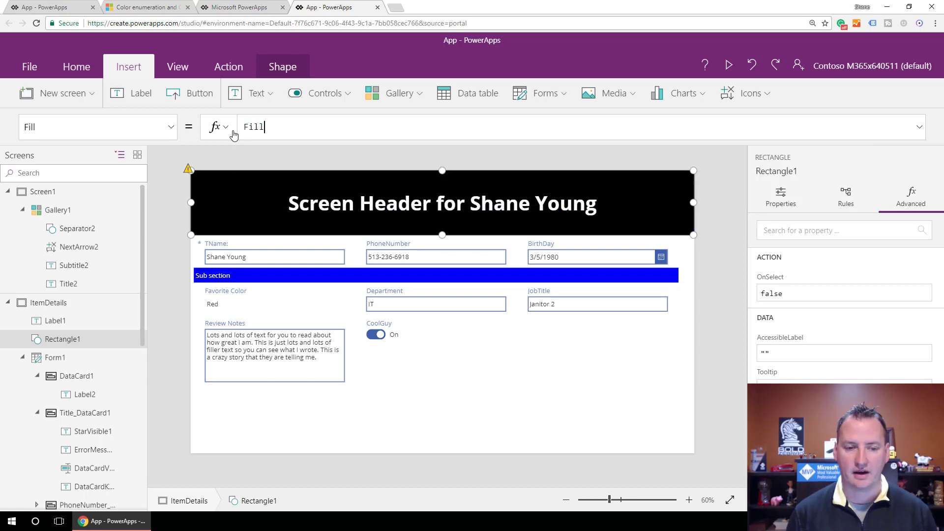
type("K")
key("Return")
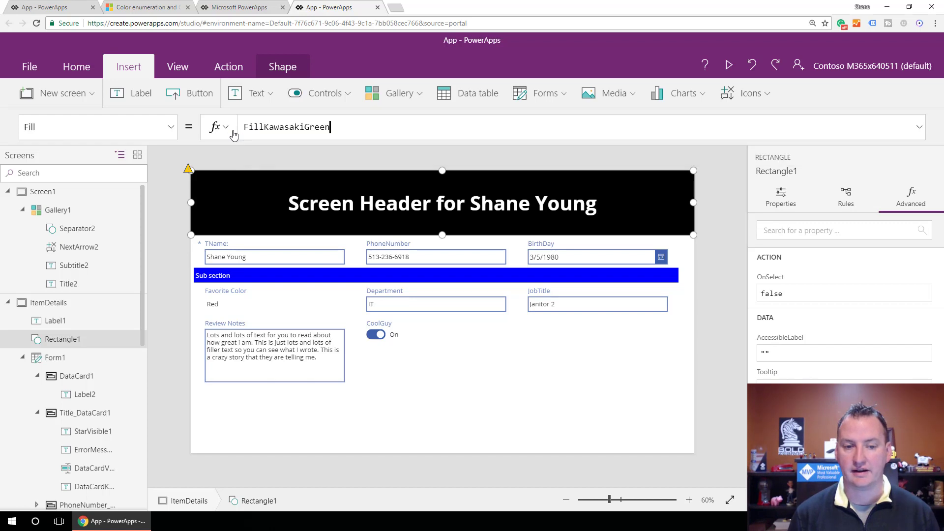
type(".co")
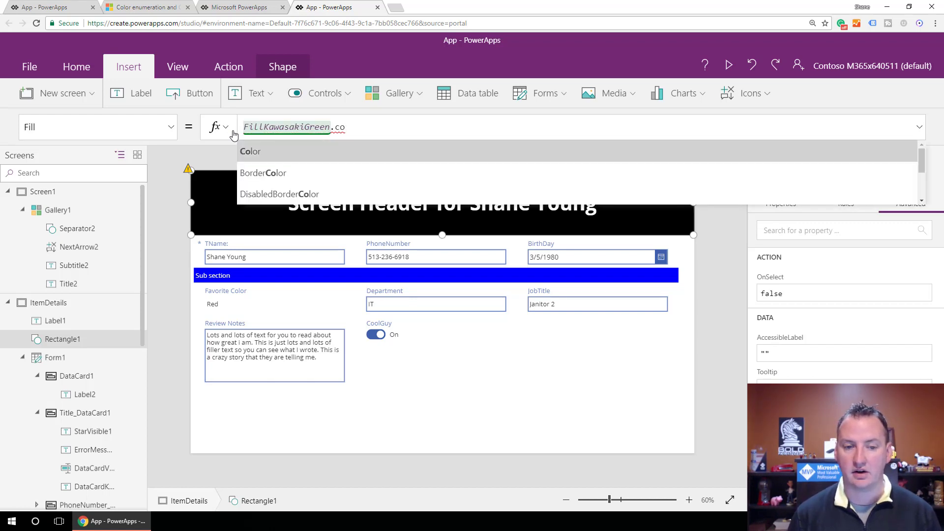
key("Return")
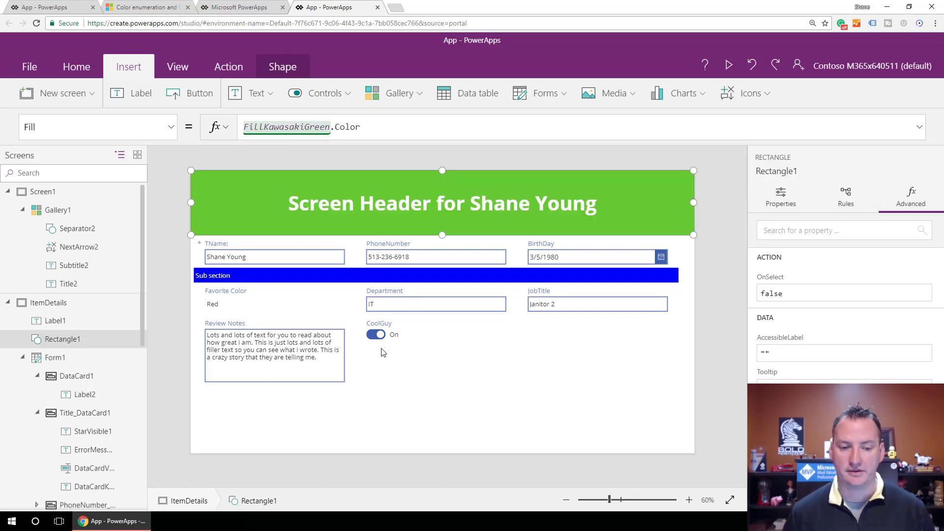
Set the Fill property of the Sub section card in the form to FillKawasakiGreen.Color.
left_click(352, 280)
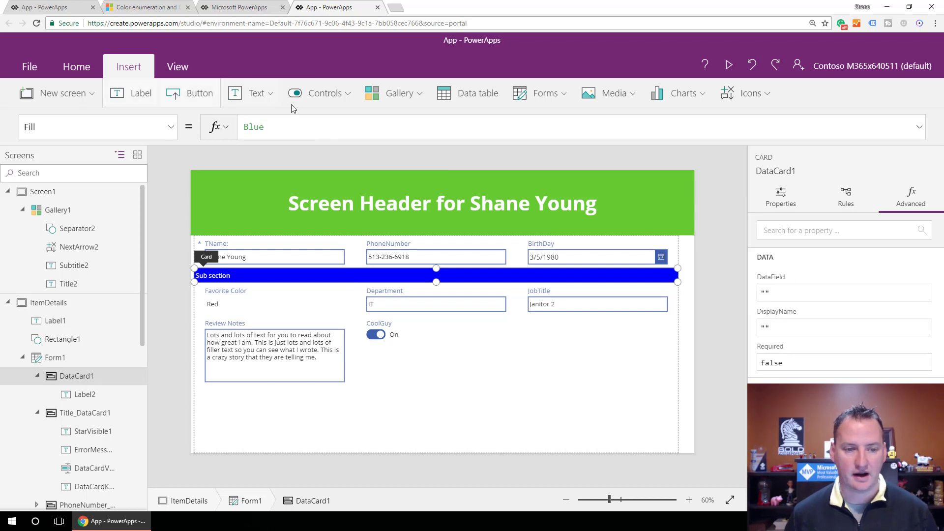
left_click_drag(295, 128, 241, 128)
type("Fil")
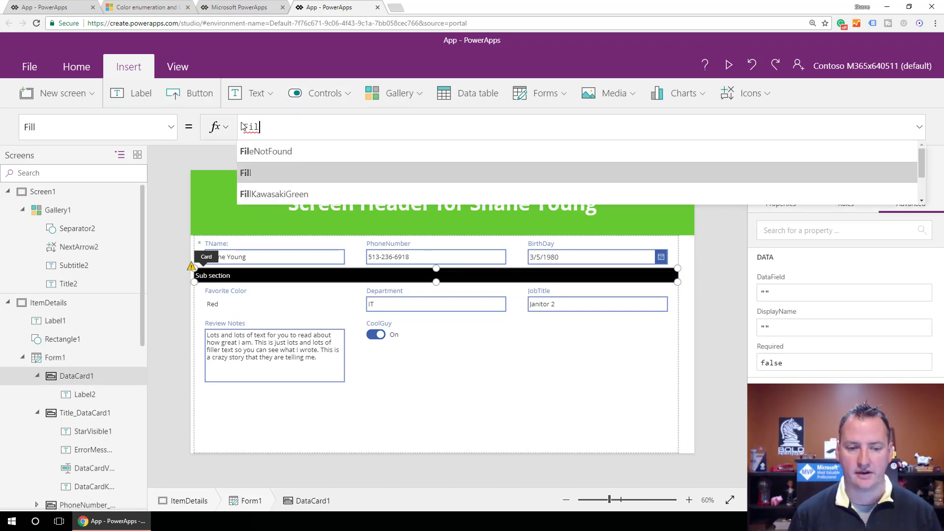
key("Down")
key("Tab")
type(".co")
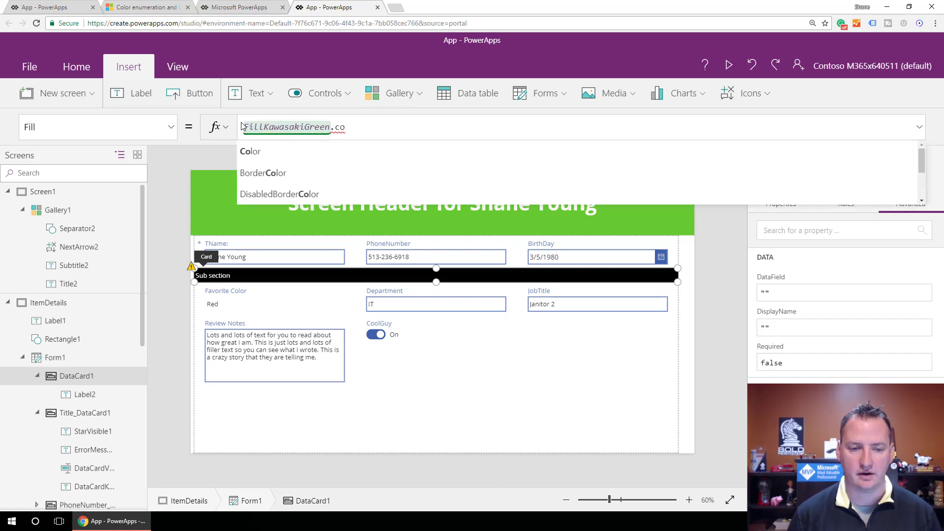
key("Tab")
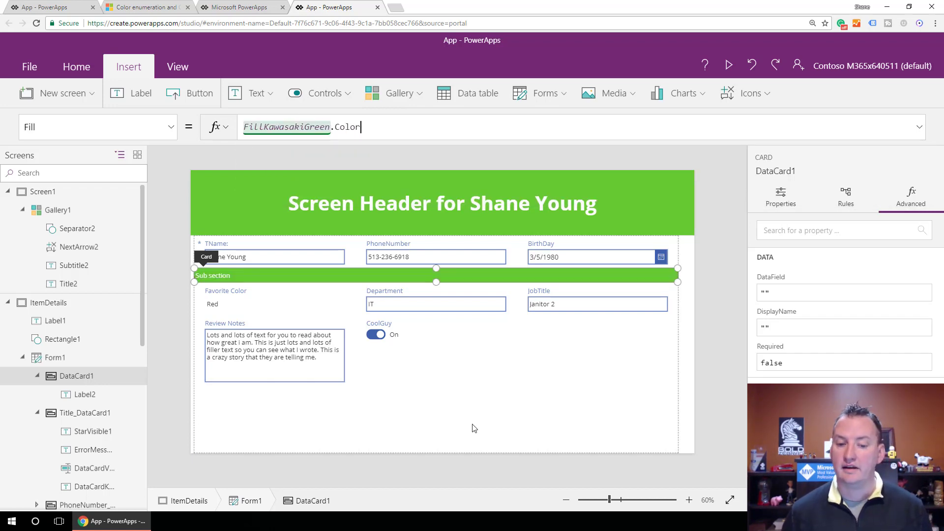
left_click(479, 413)
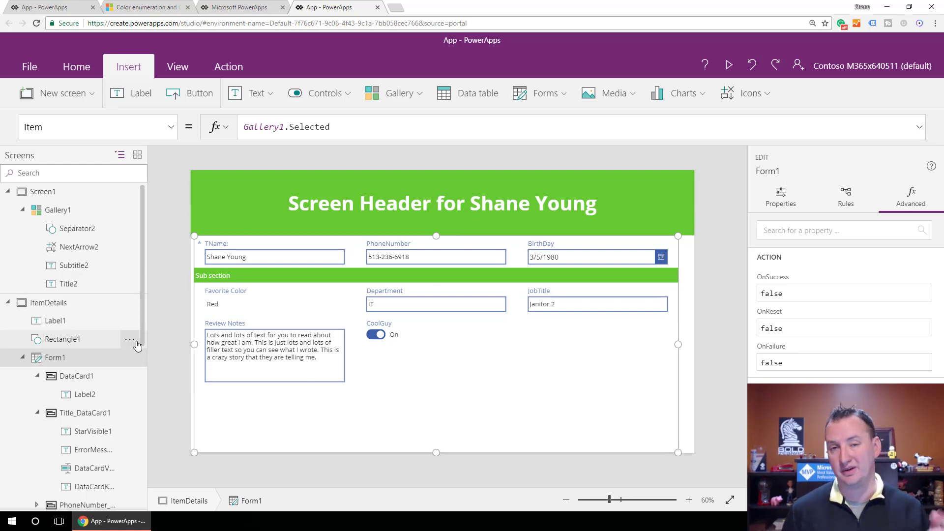
Change the FillKawasakiGreen label's Color property on the Settings screen to Red, and return to the ItemDetails screen.
scroll(90, 363, "down", 5)
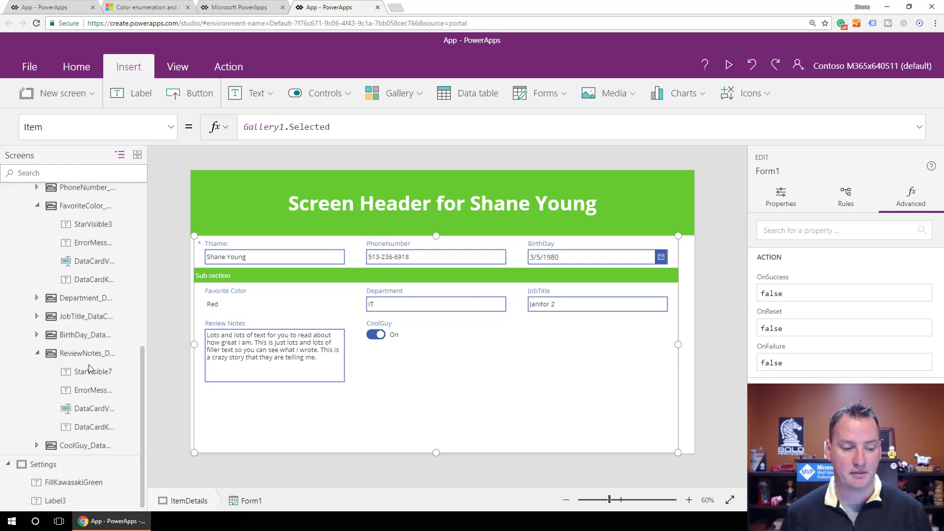
left_click(69, 484)
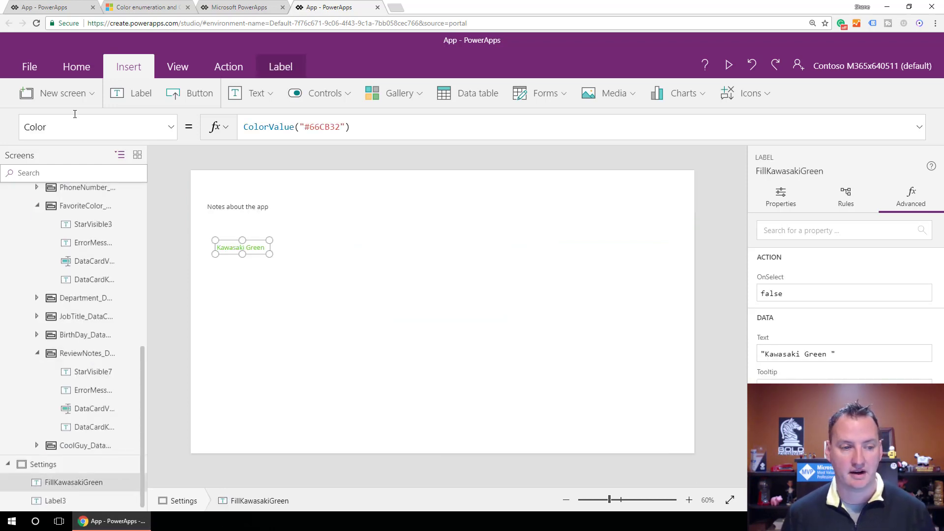
left_click_drag(351, 128, 245, 129)
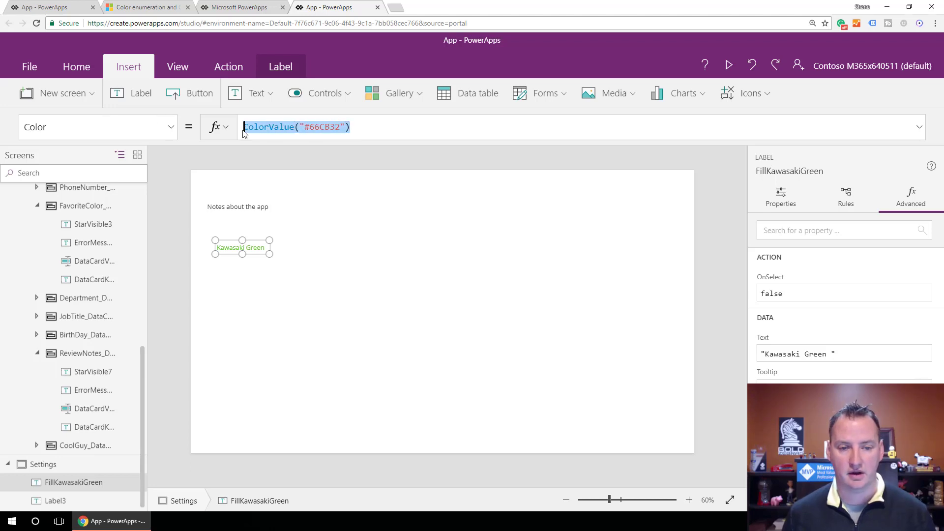
type("Red")
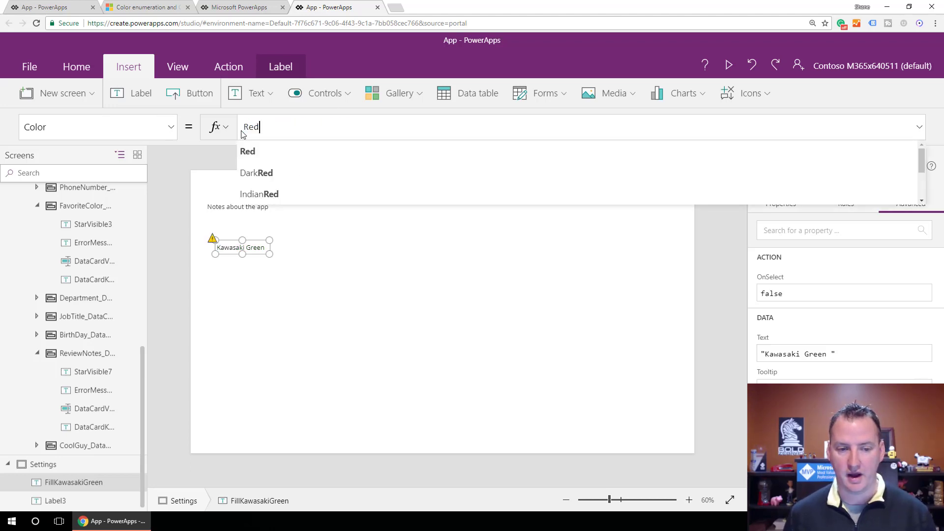
left_click(274, 159)
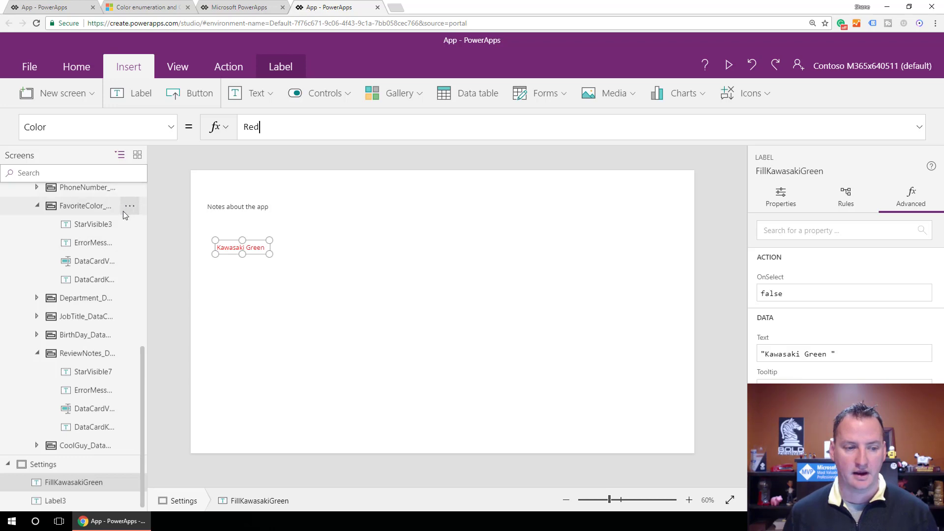
scroll(53, 270, "up", 5)
left_click(76, 232)
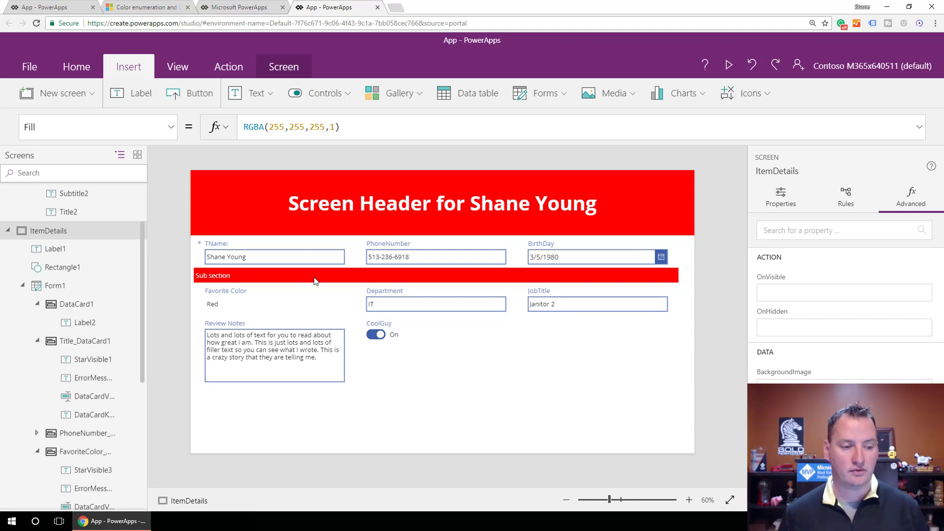
scroll(62, 457, "down", 5)
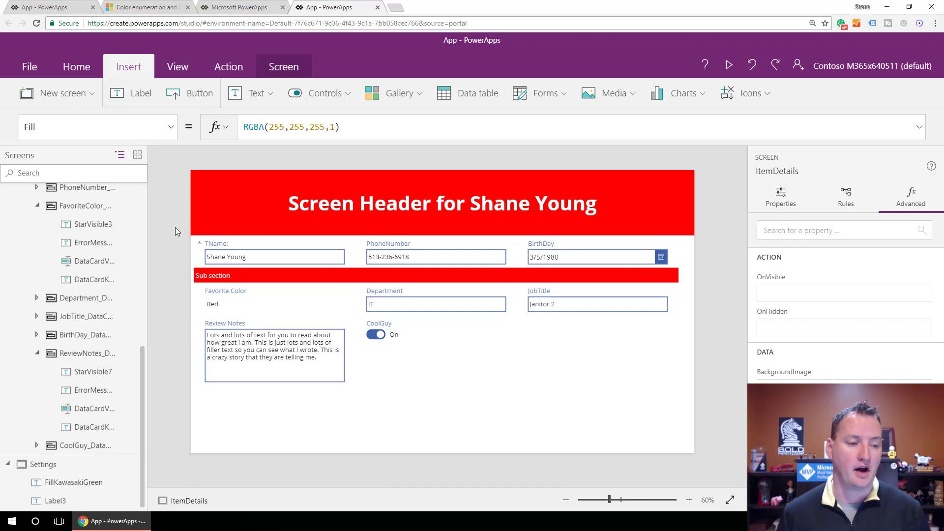
scroll(98, 226, "up", 5)
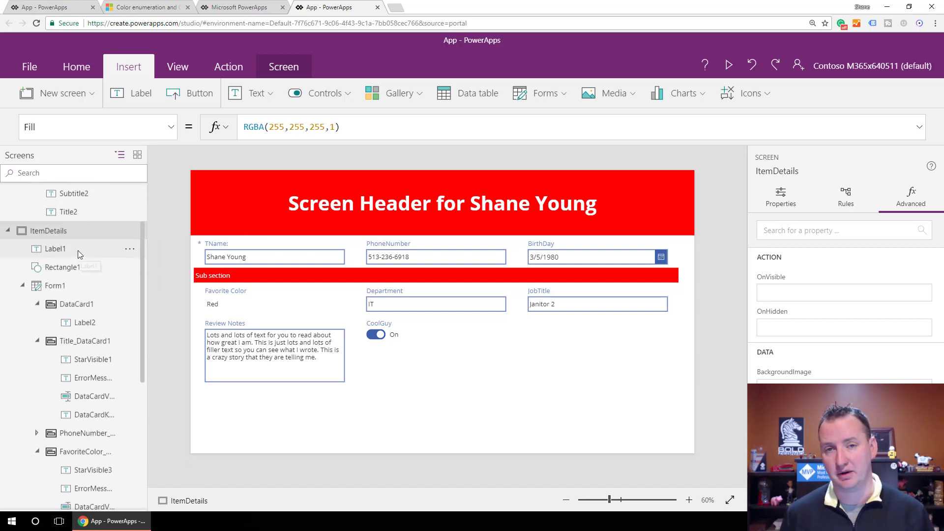
scroll(78, 249, "up", 2)
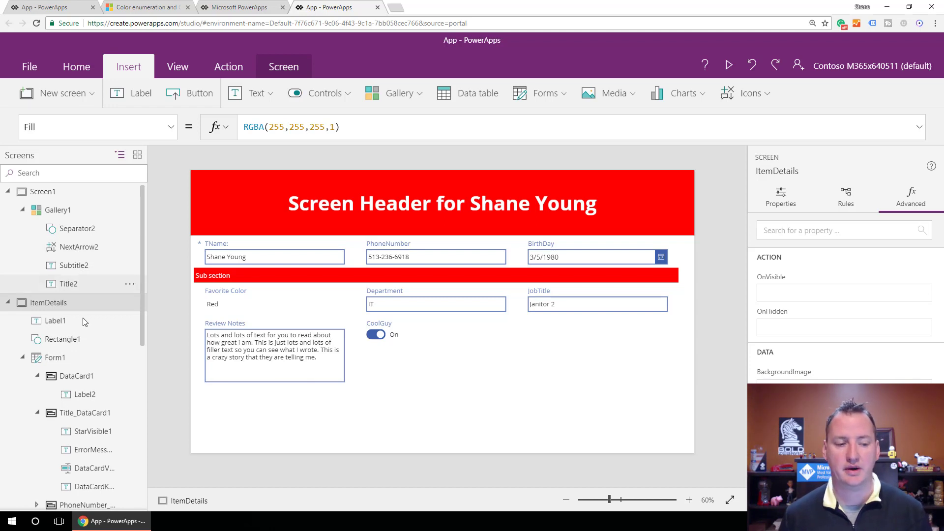
left_click(130, 302)
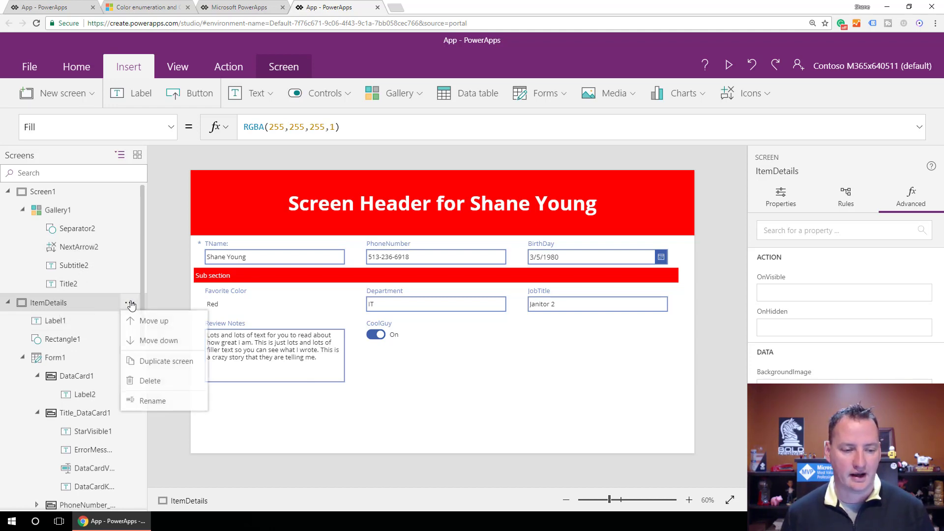
Shorten the edit form by raising its lower edge, and place a new button in the free space below it.
left_click(401, 404)
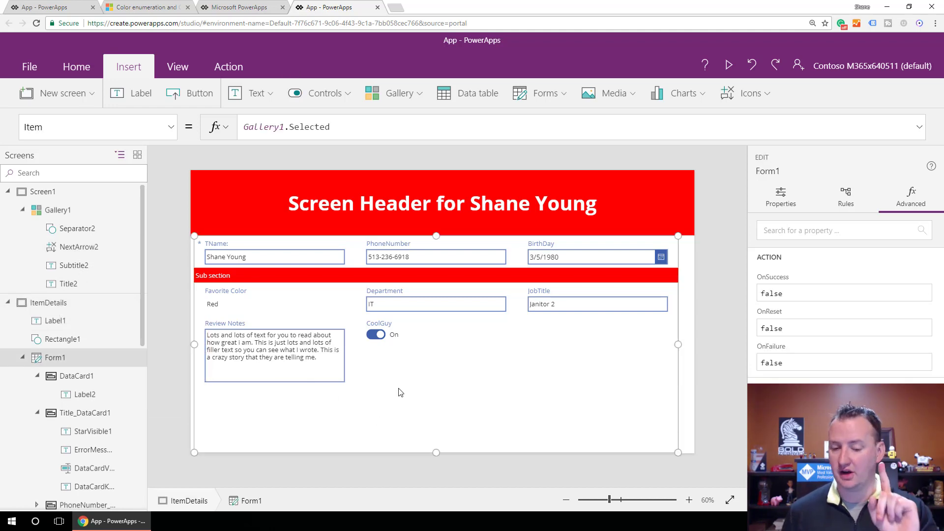
left_click_drag(435, 453, 436, 419)
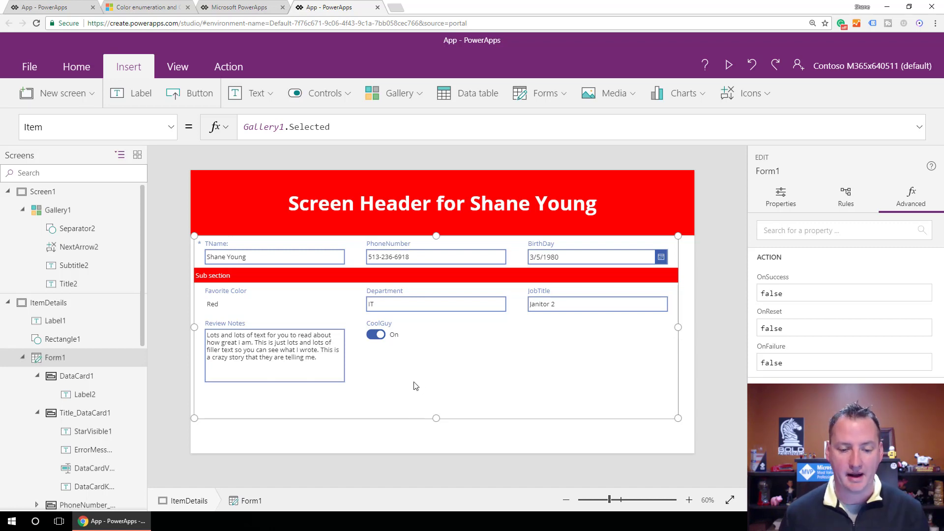
left_click(197, 93)
left_click_drag(252, 192, 354, 428)
Set the new button's Fill property to FillKawasakiGreen.Color.
left_click(171, 127)
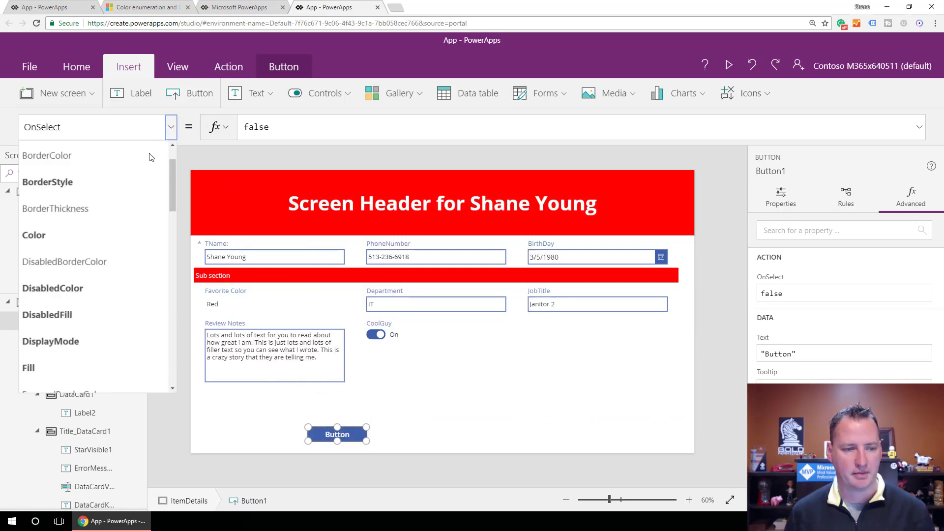
scroll(100, 240, "down", 1)
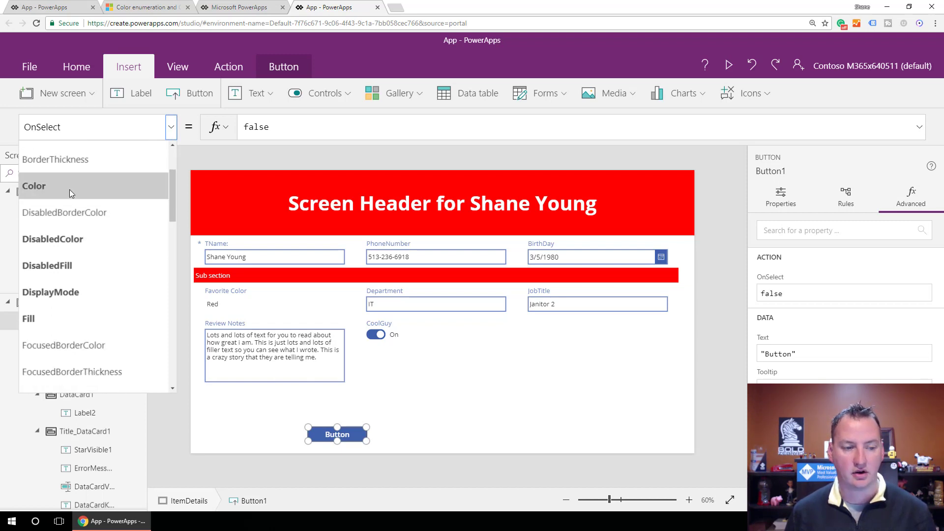
left_click(81, 320)
left_click_drag(333, 127, 236, 130)
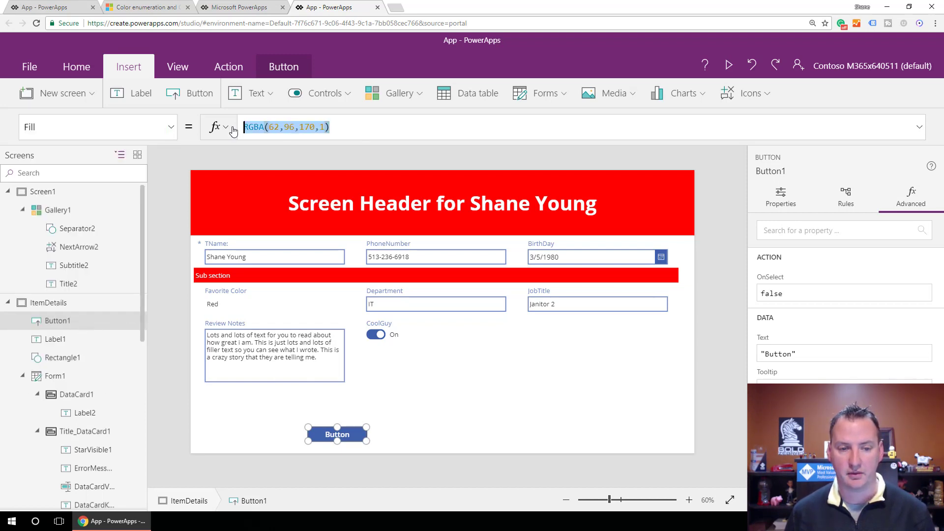
type("fi")
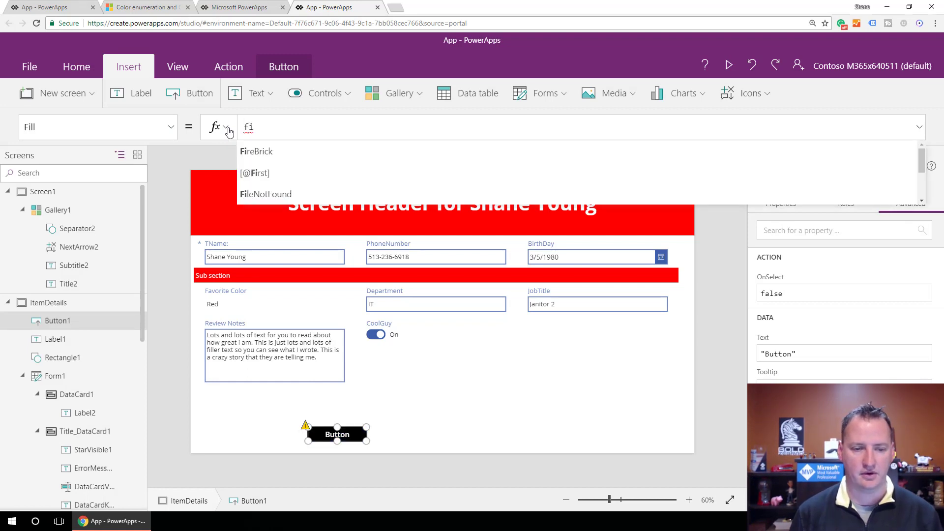
type("l")
key("Down")
key("Down")
key("Down")
key("Tab")
type(".ol")
key("BackSpace")
key("BackSpace")
type("col")
key("BackSpace")
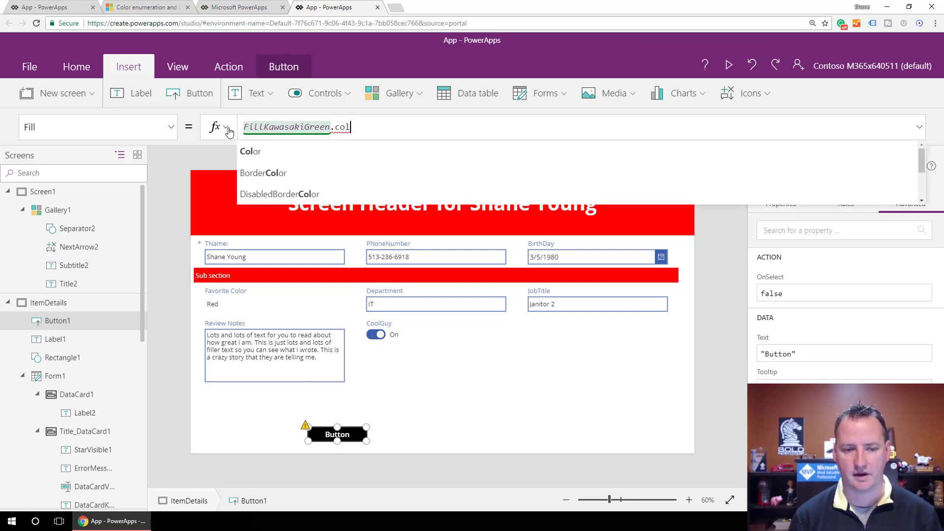
key("Tab")
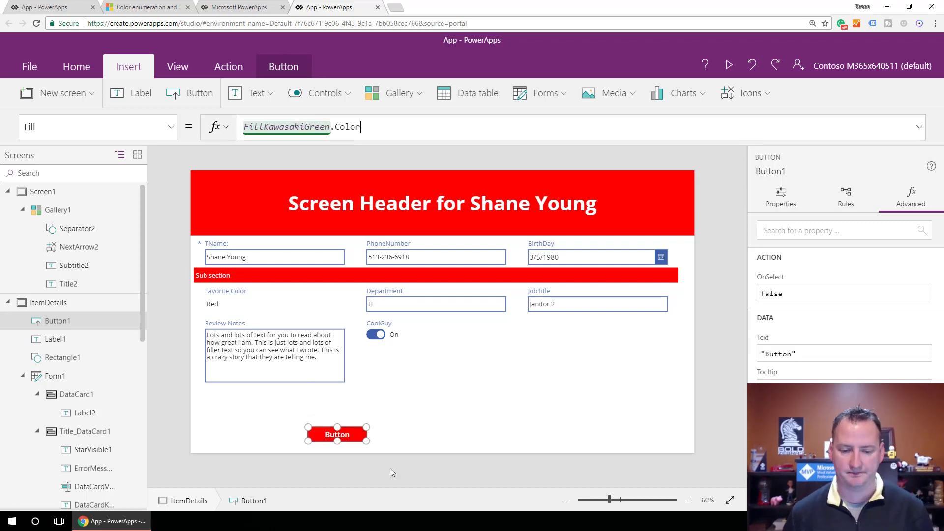
left_click(394, 440)
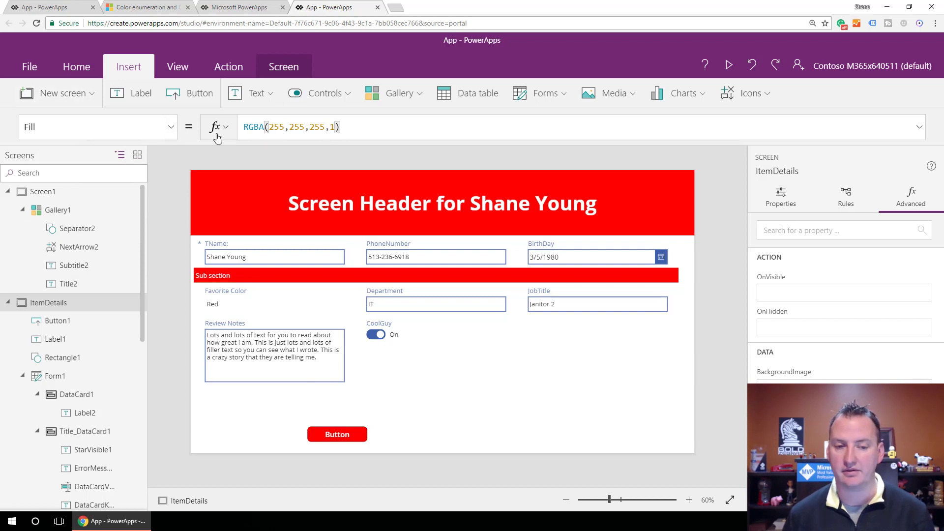
Set the ItemDetails screen's Fill property to DarkGray.
left_click_drag(343, 127, 226, 130)
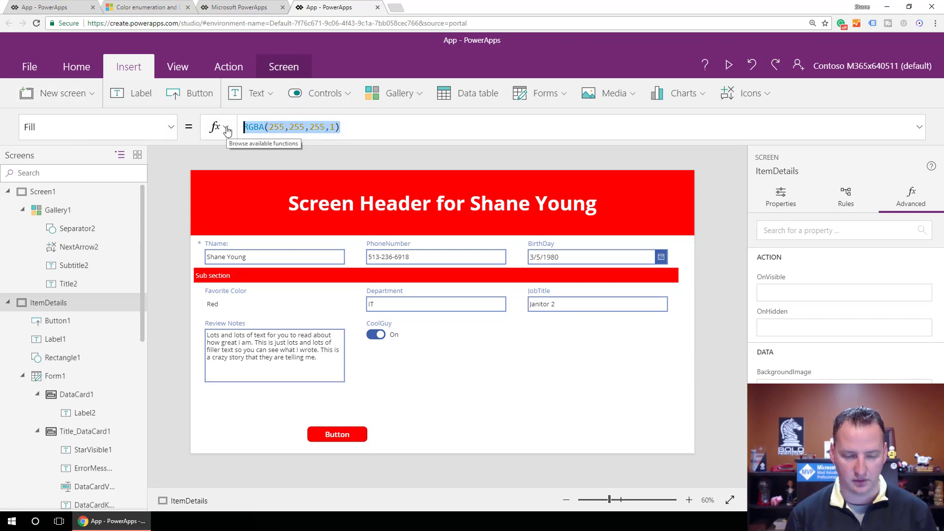
type("G")
key("BackSpace")
type("DarkG")
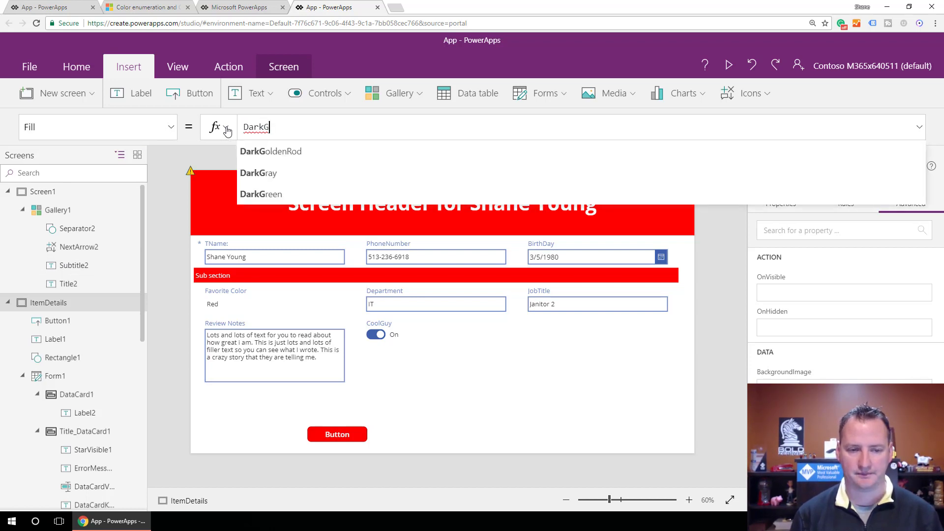
left_click(261, 173)
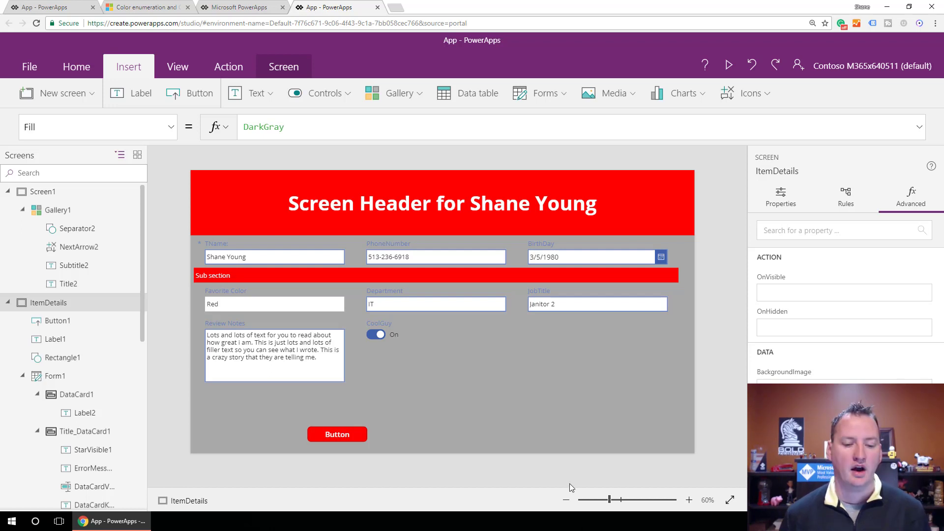
Change the text of the button below the form to Submit.
double_click(333, 435)
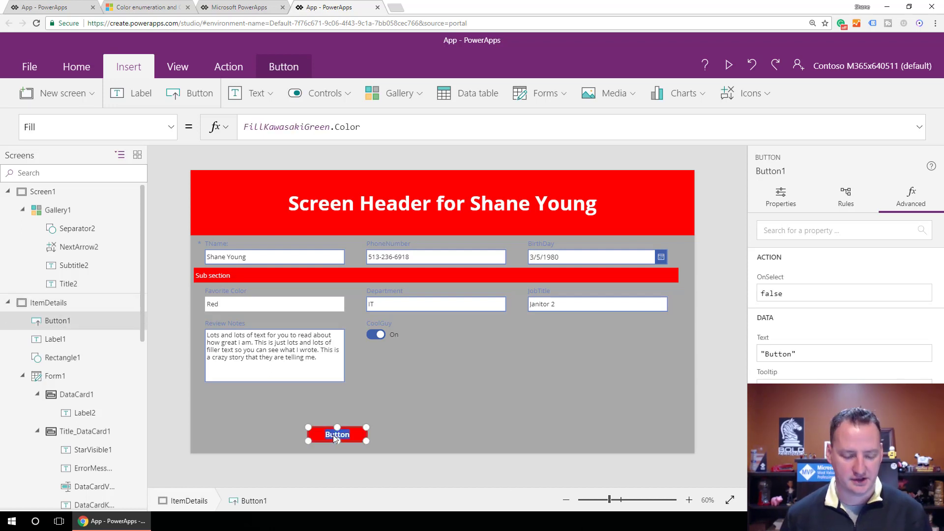
type("Submit")
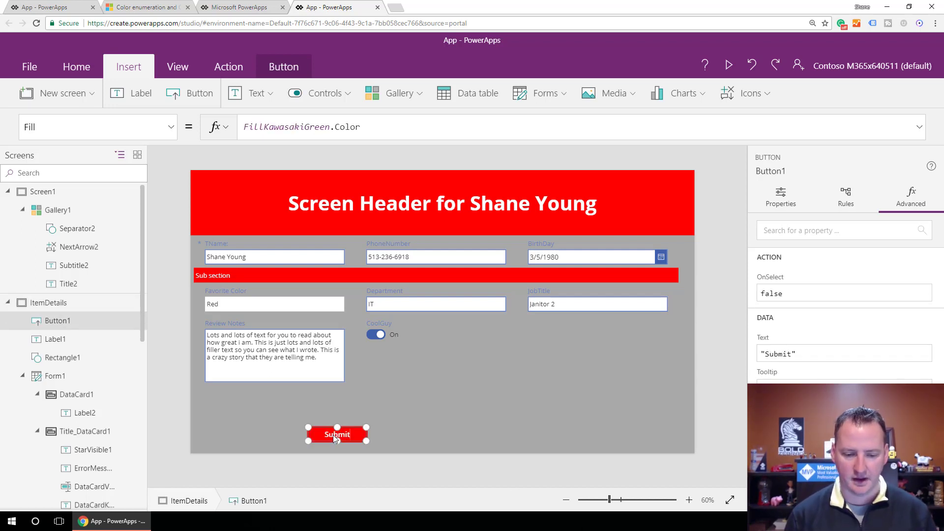
left_click(366, 127)
Set the Submit button's OnSelect property to SubmitForm(Form1).
left_click(171, 127)
scroll(118, 246, "down", 2)
scroll(113, 274, "down", 3)
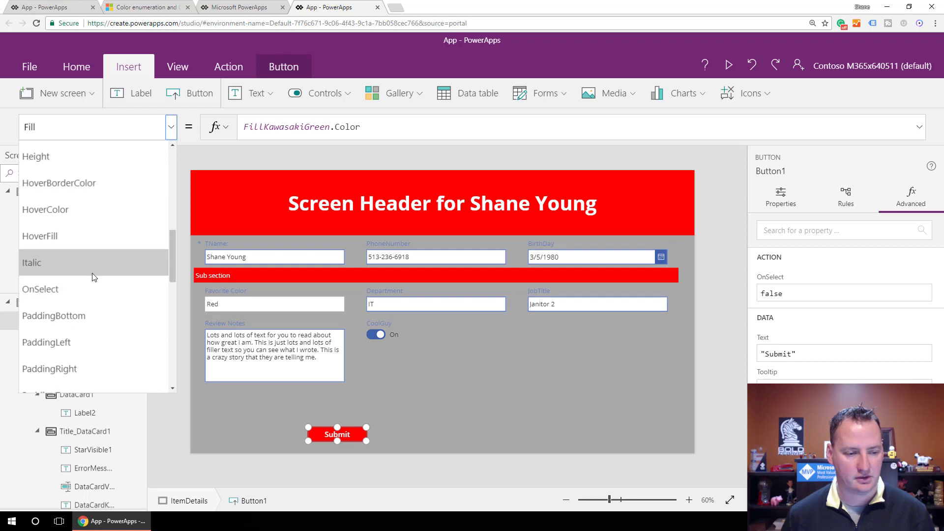
left_click(69, 290)
left_click(356, 126)
key("ctrl+a")
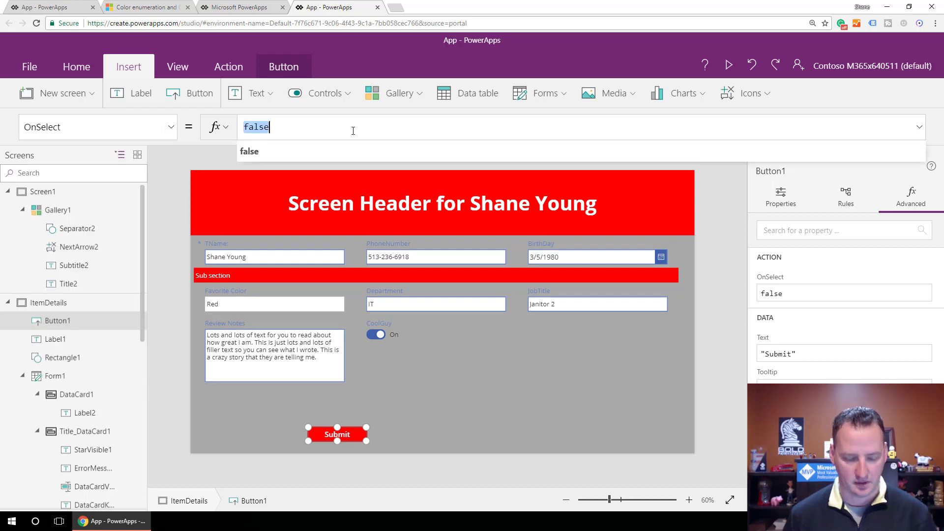
type("Submi")
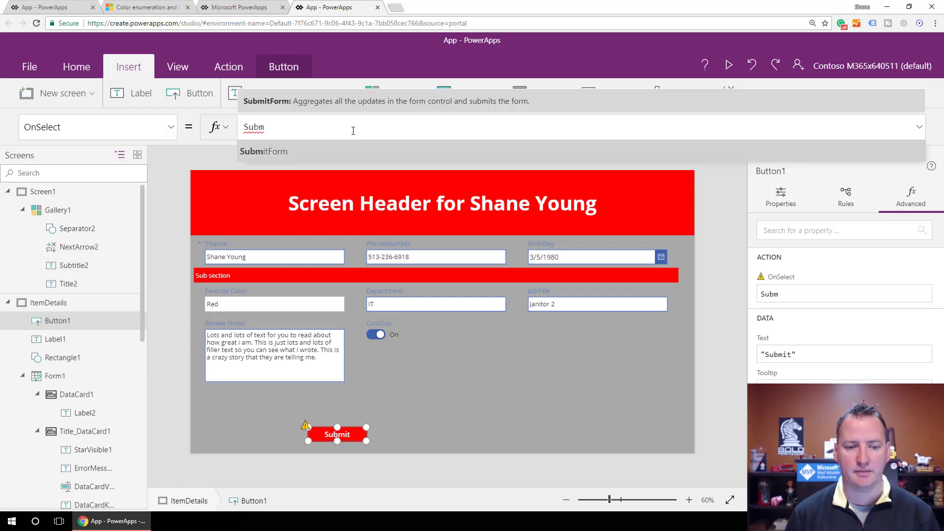
key("Tab")
type("F")
key("Tab")
type(")")
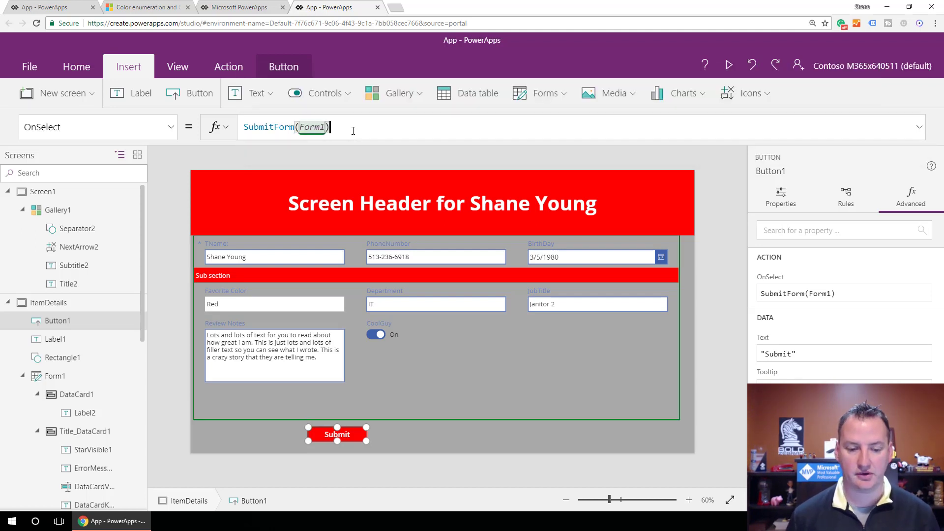
left_click(402, 436)
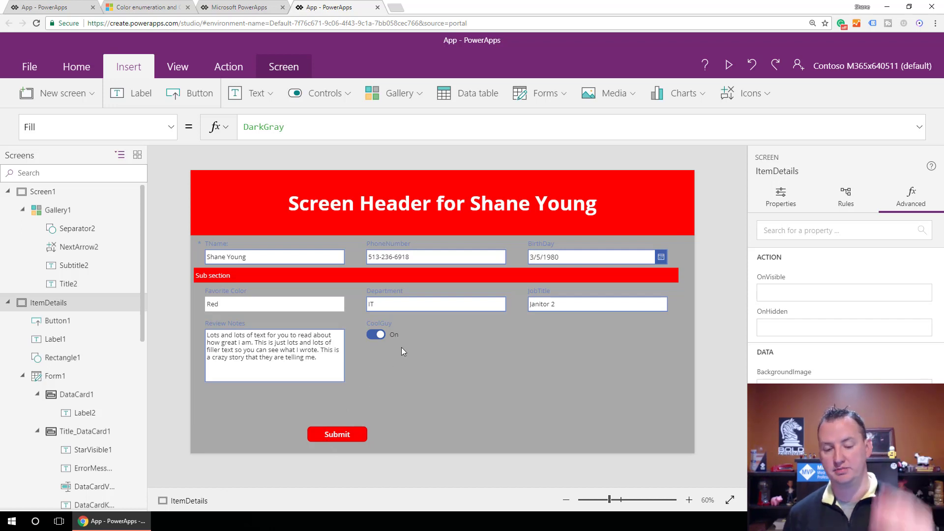
left_click(199, 93)
key("ctrl+z")
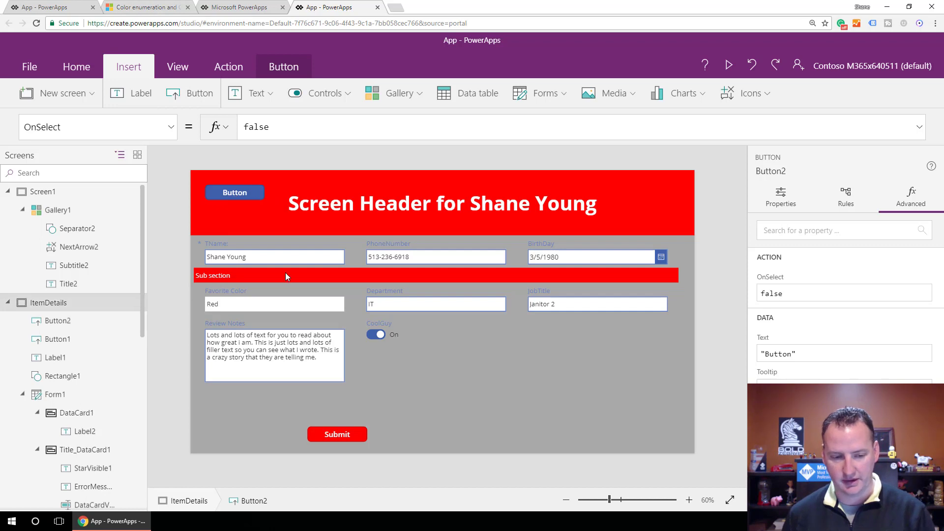
Duplicate the Submit button and place the copy beside it, below the form.
left_click(358, 433)
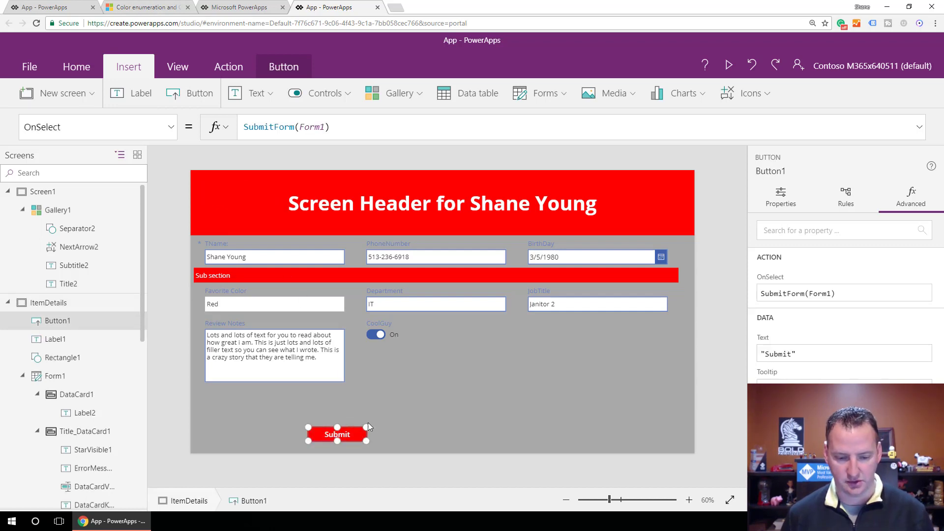
left_click(433, 433)
key("ctrl+v")
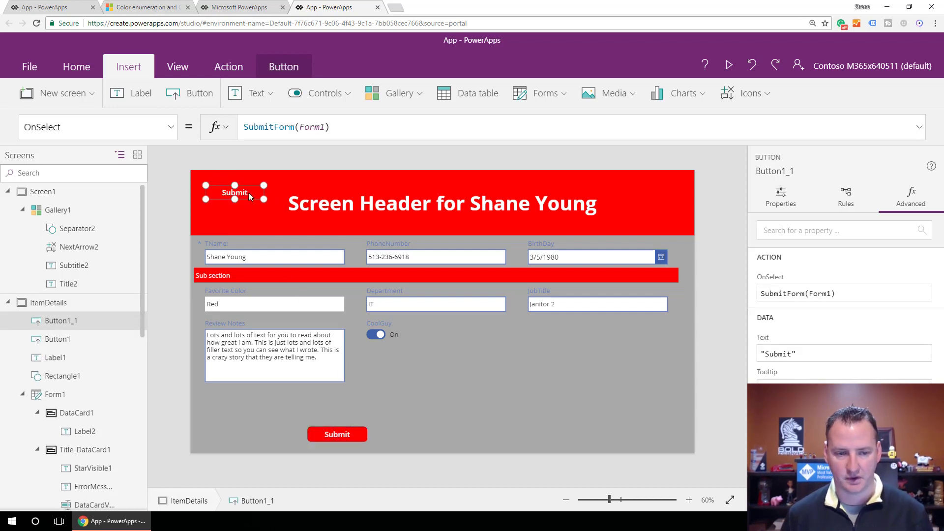
left_click_drag(251, 187, 480, 438)
Change the copied button's text to Cancel.
double_click(479, 432)
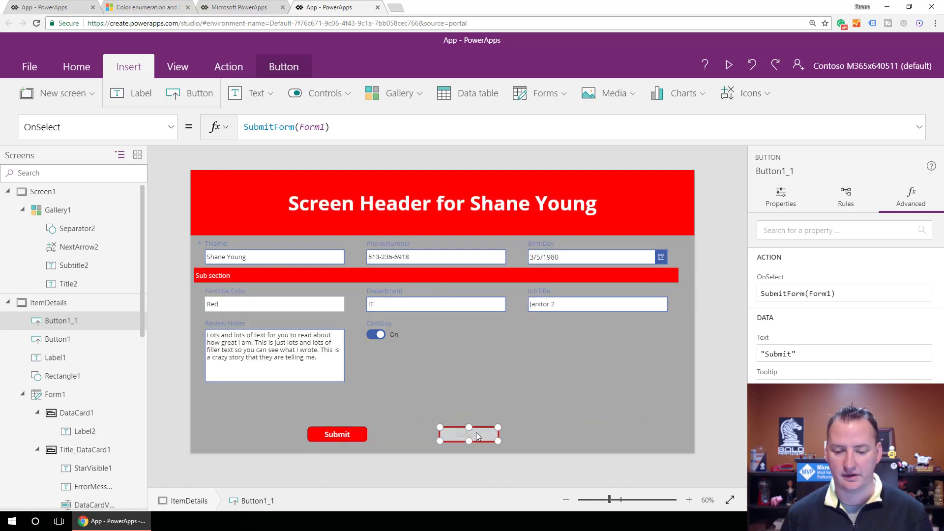
type("Cancel")
key("Return")
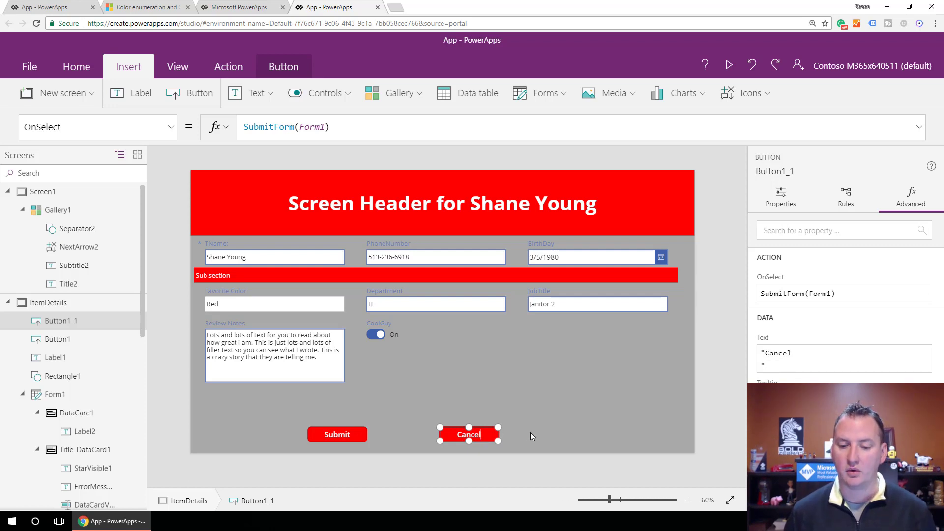
left_click(516, 432)
Set the Cancel button's OnSelect property to Back(ScreenTransition.Cover).
left_click(479, 436)
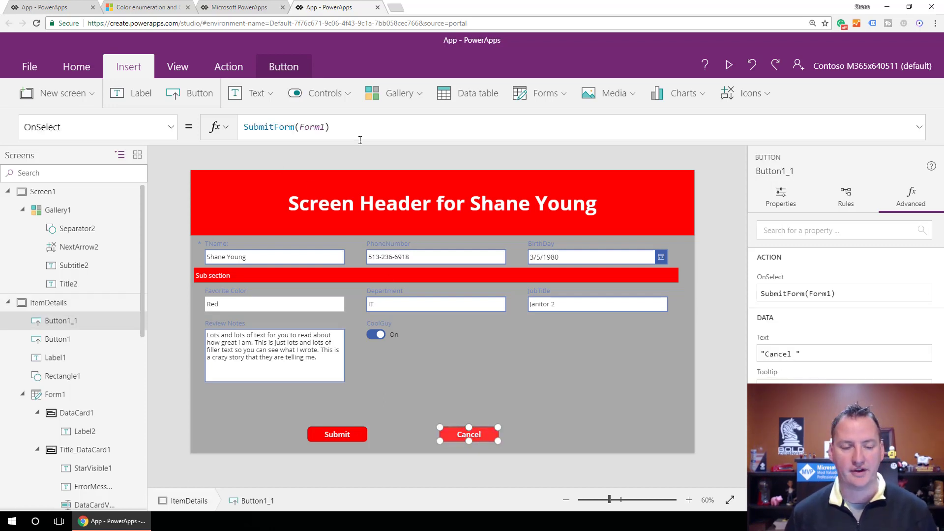
left_click_drag(343, 131, 241, 129)
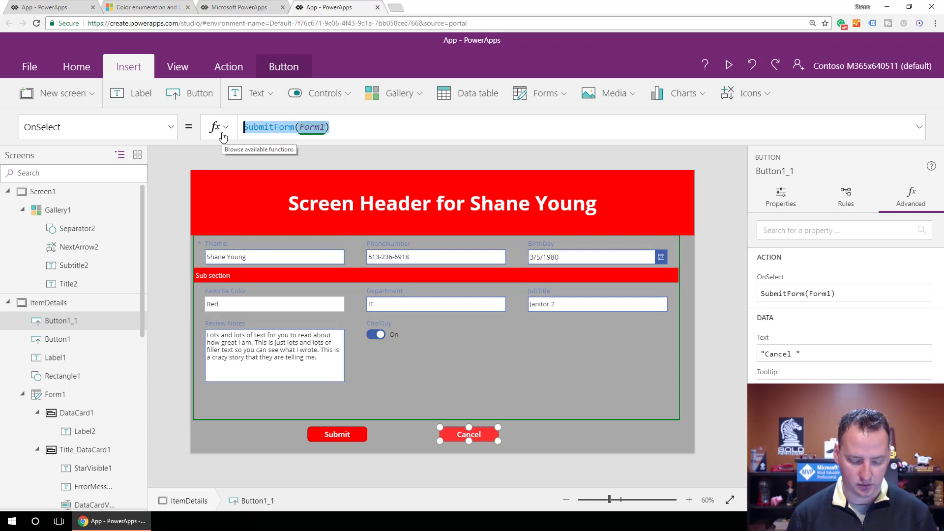
type("Back(")
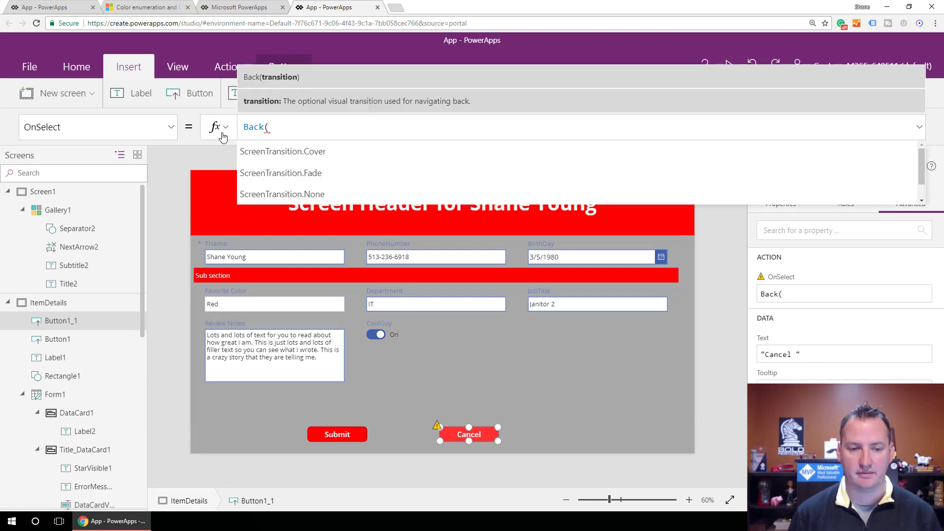
key("Tab")
type(")")
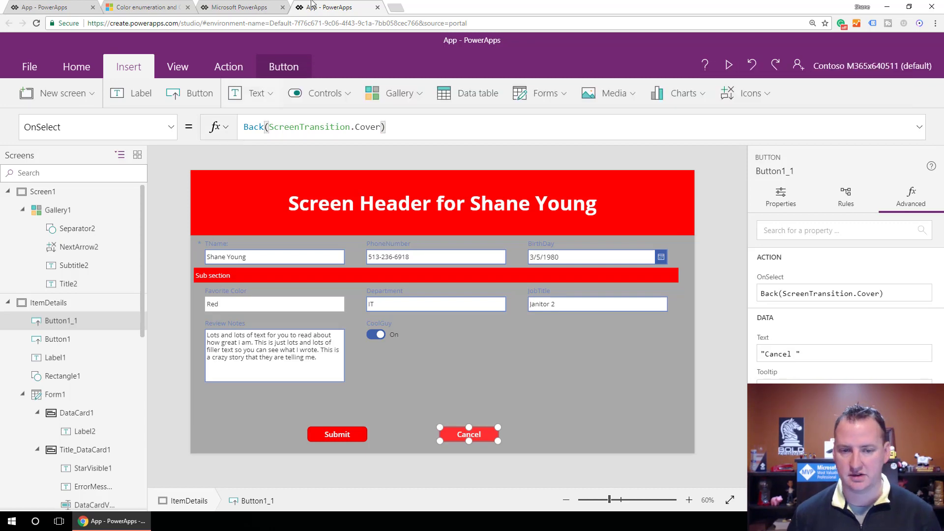
Preview the app from Screen1, open the first gallery item's details, and test the Cancel button before closing the preview.
left_click(727, 64)
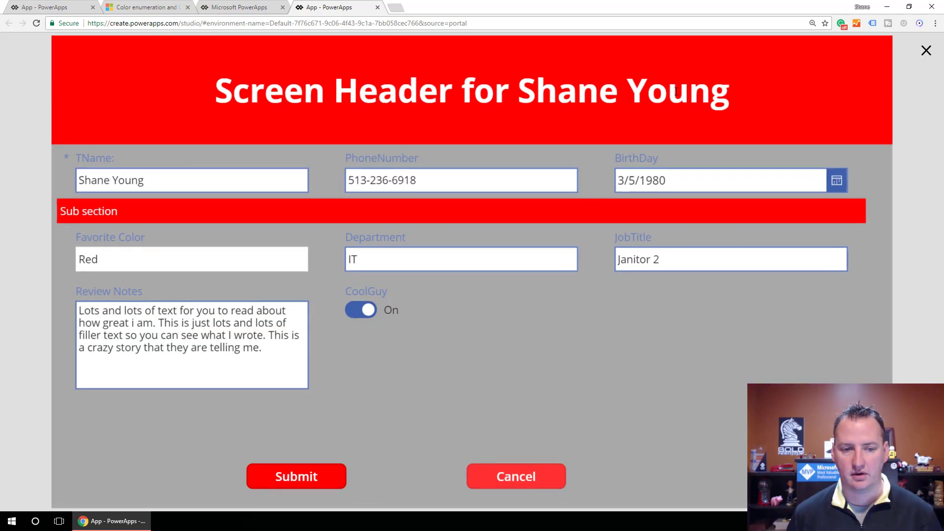
left_click(926, 51)
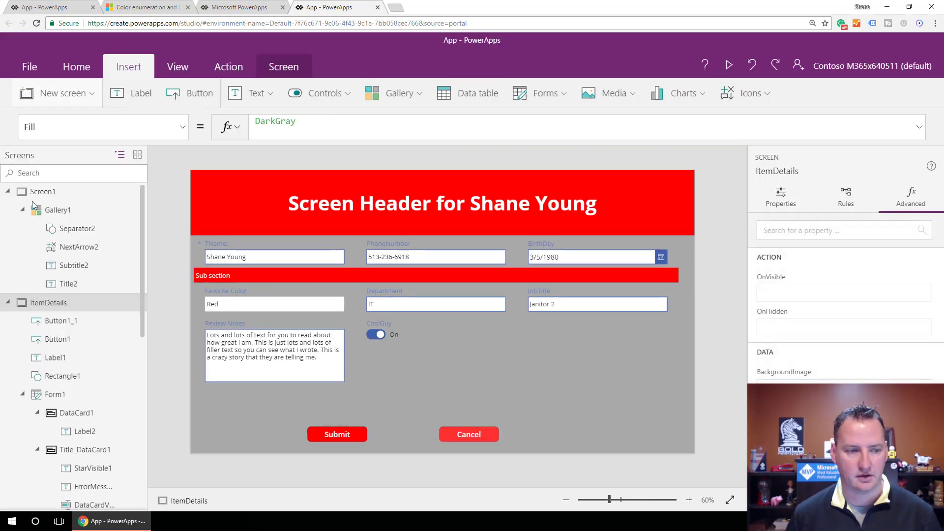
left_click(44, 193)
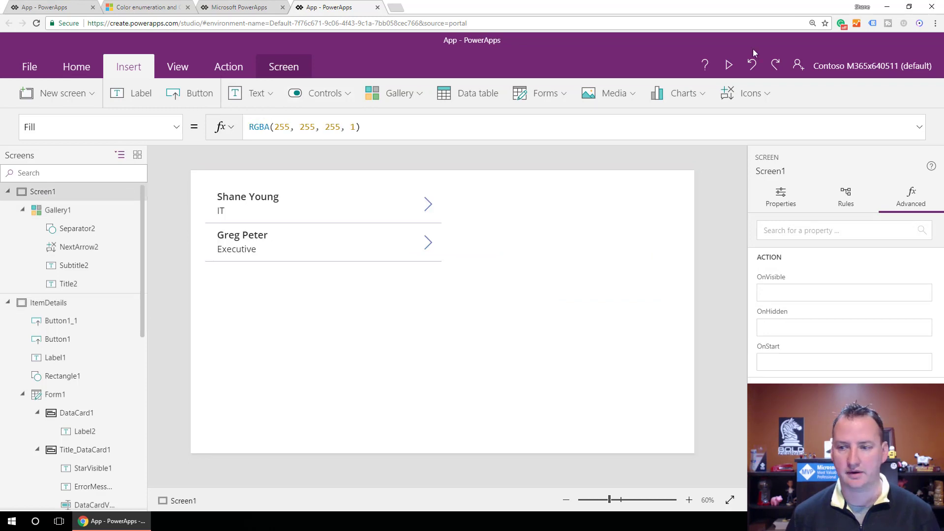
left_click(729, 64)
left_click(450, 95)
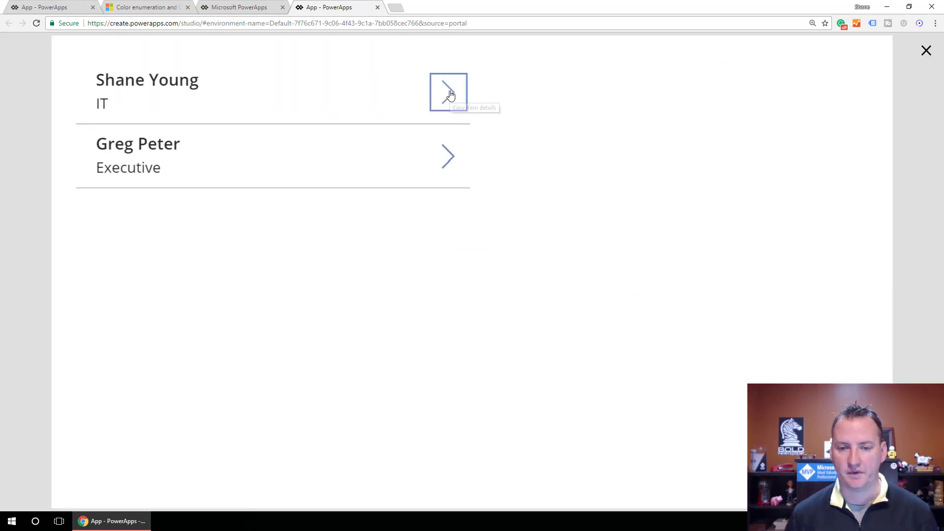
left_click(517, 479)
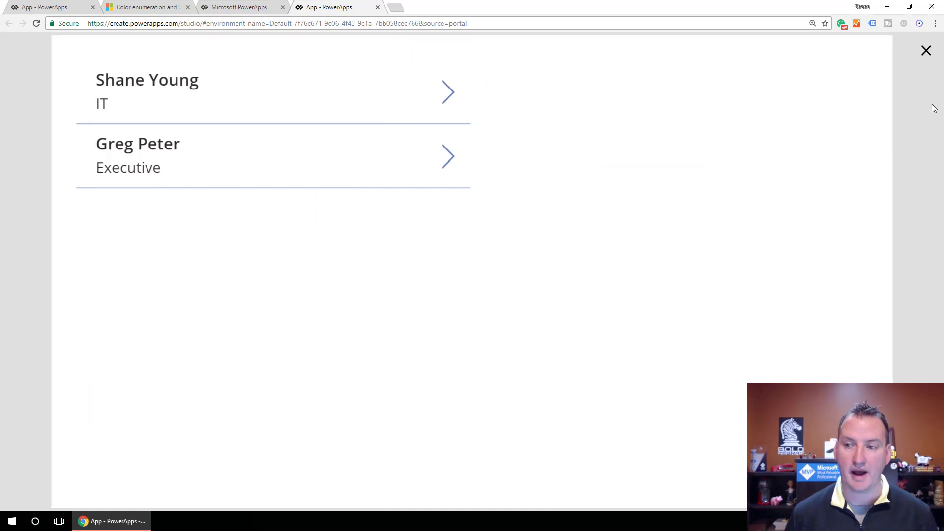
left_click(927, 50)
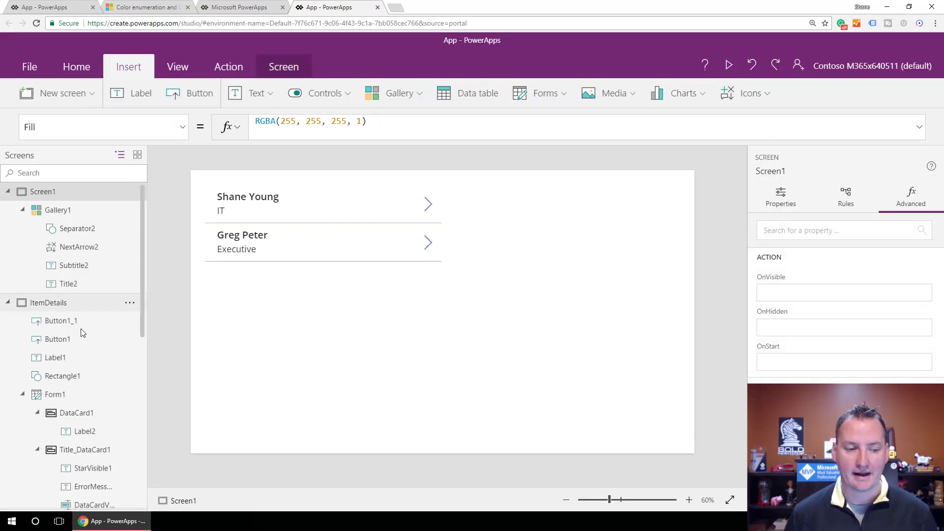
Return to the ItemDetails screen and select the Cancel button.
left_click(72, 302)
left_click(483, 439)
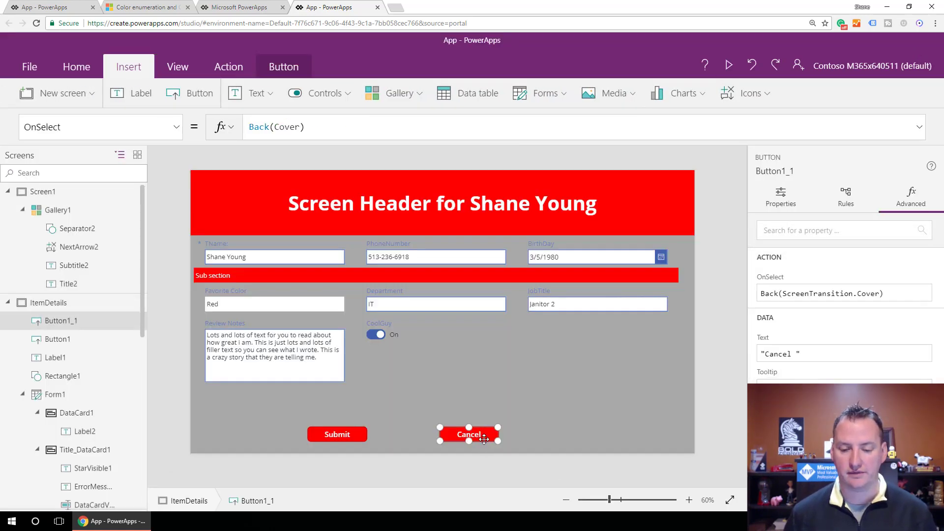
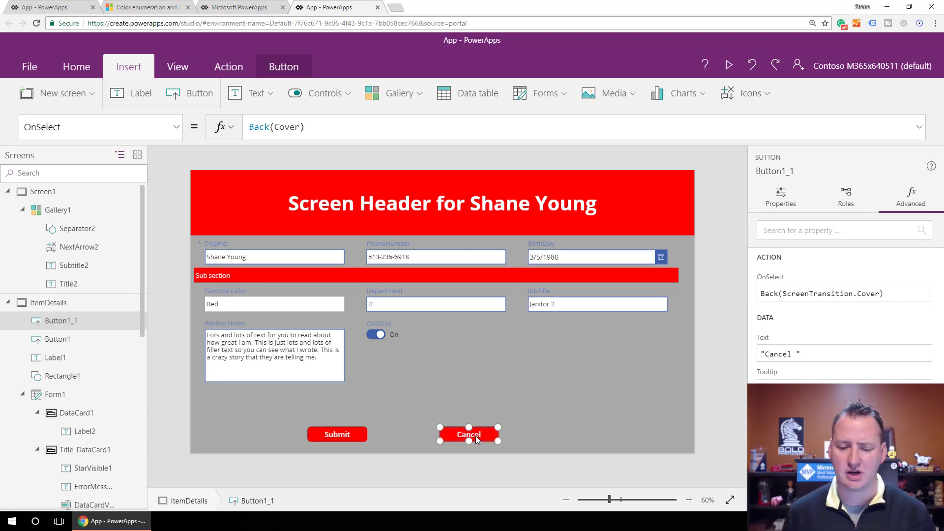
Replace the Cancel button's OnSelect formula with Navigate(Screen1,ScreenTransition.Cover).
left_click(328, 131)
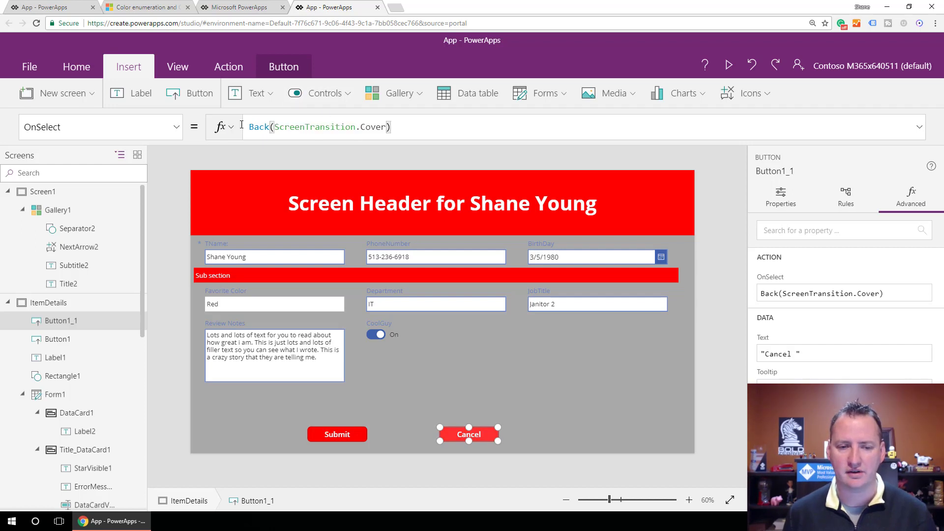
key("ctrl+a")
type("Navi")
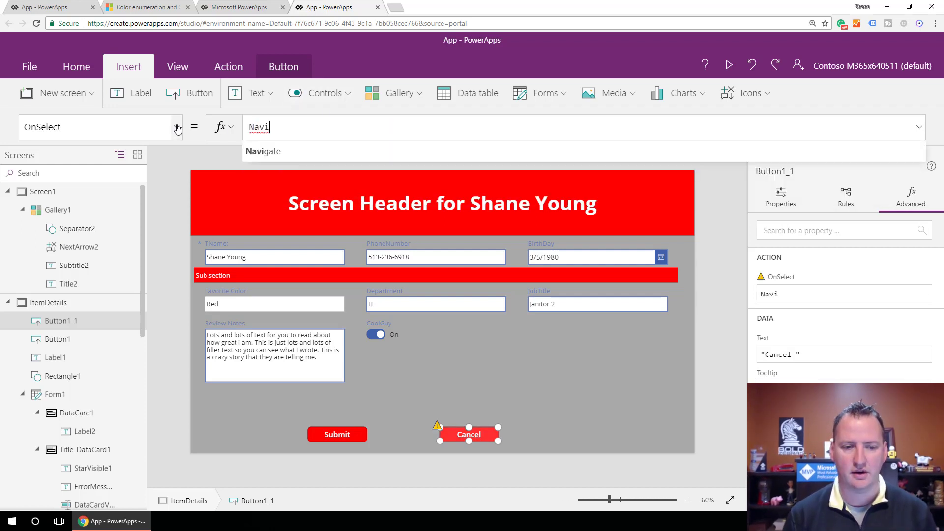
type("gate(")
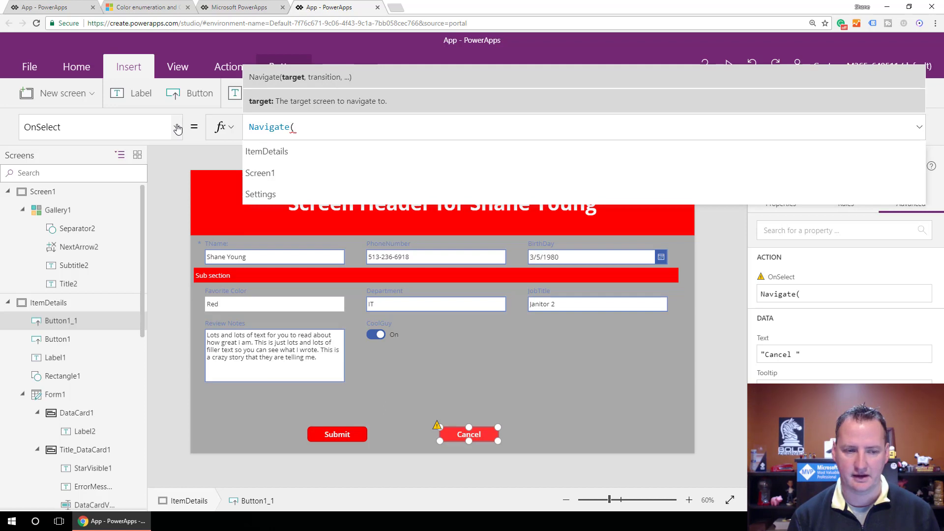
type("Screen1,")
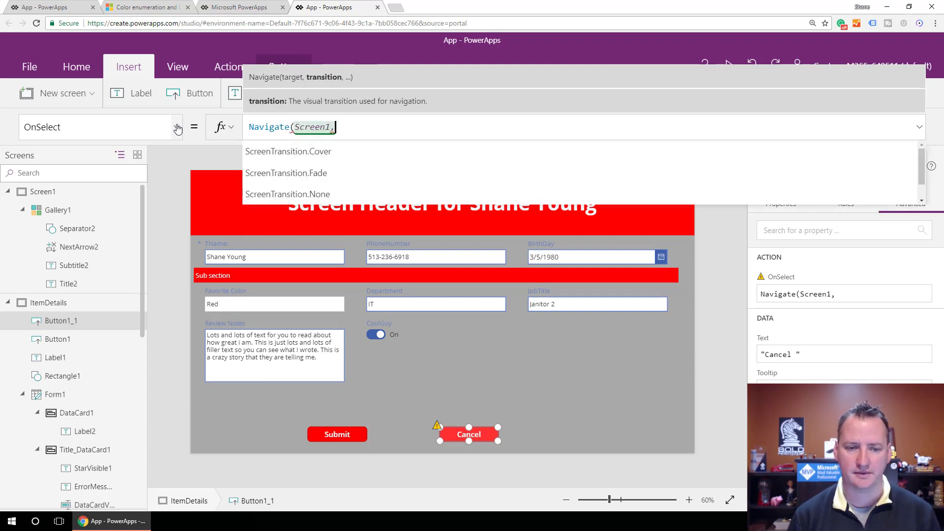
key("Tab")
type(")")
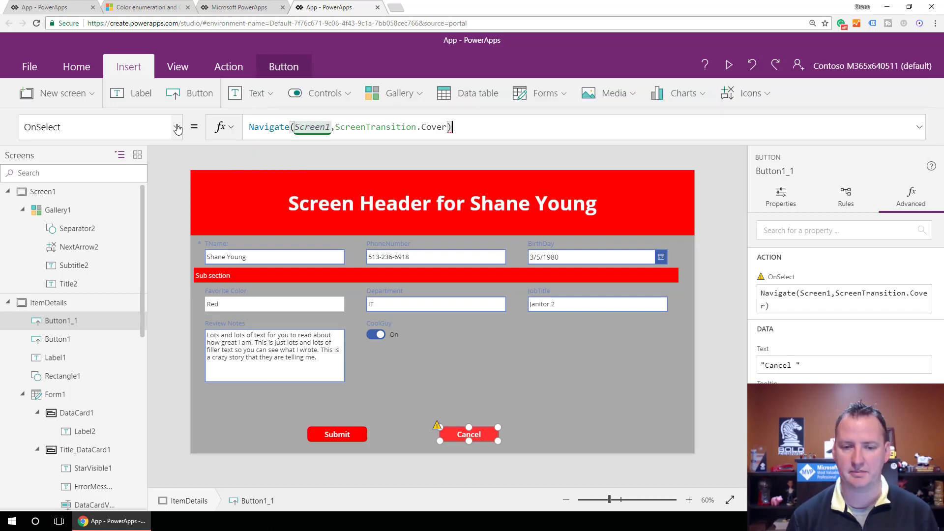
left_click(509, 432)
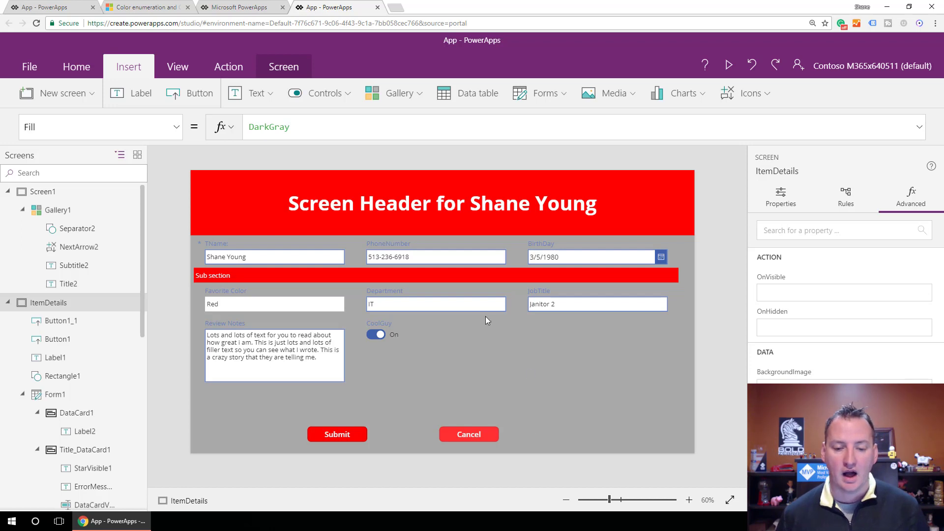
Set the BorderThickness property of the Favorite Color card to 5.
left_click(443, 352)
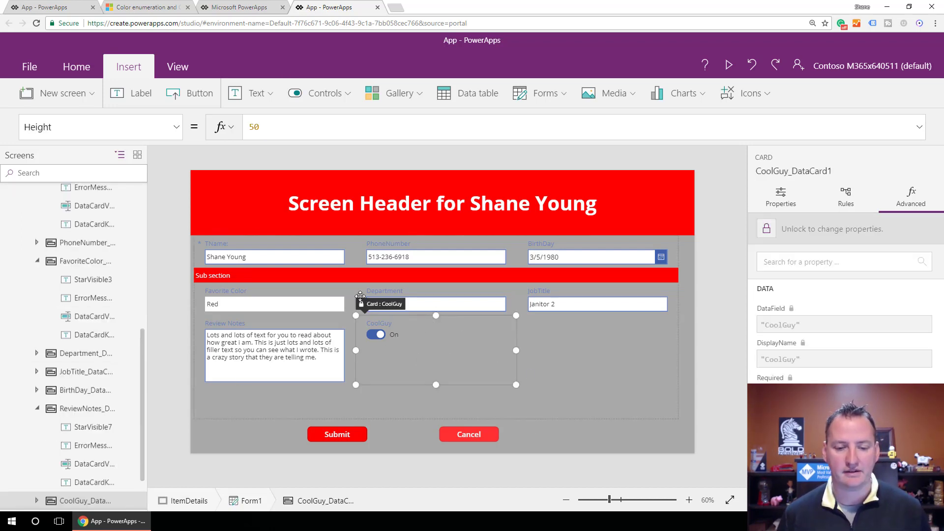
left_click(275, 290)
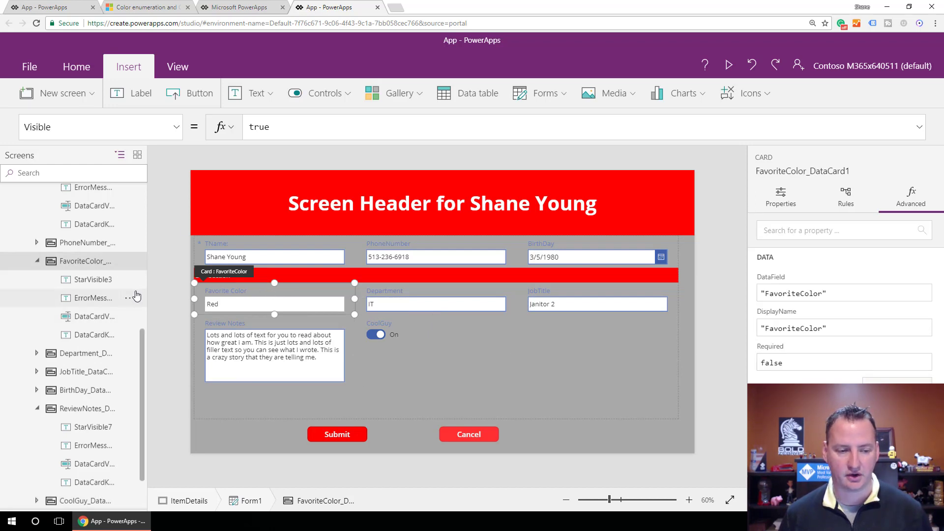
left_click(176, 127)
scroll(132, 215, "up", 5)
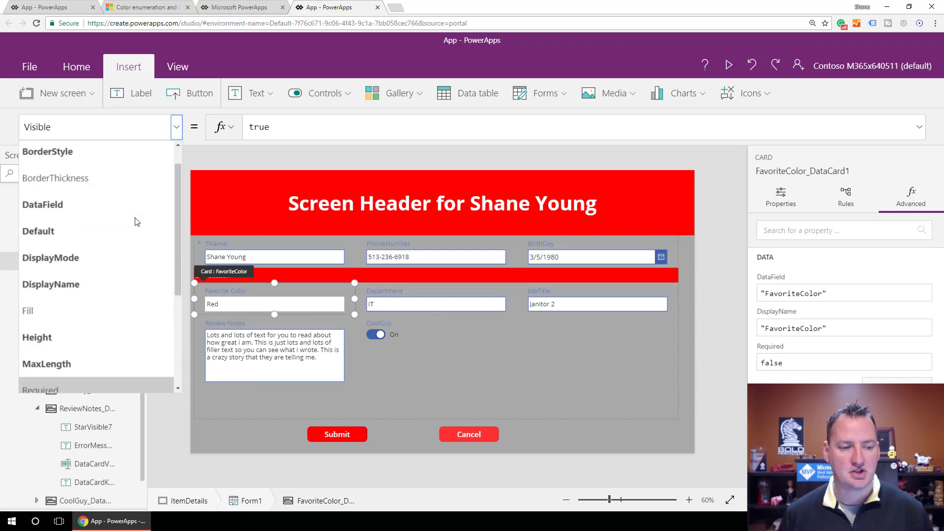
left_click(80, 158)
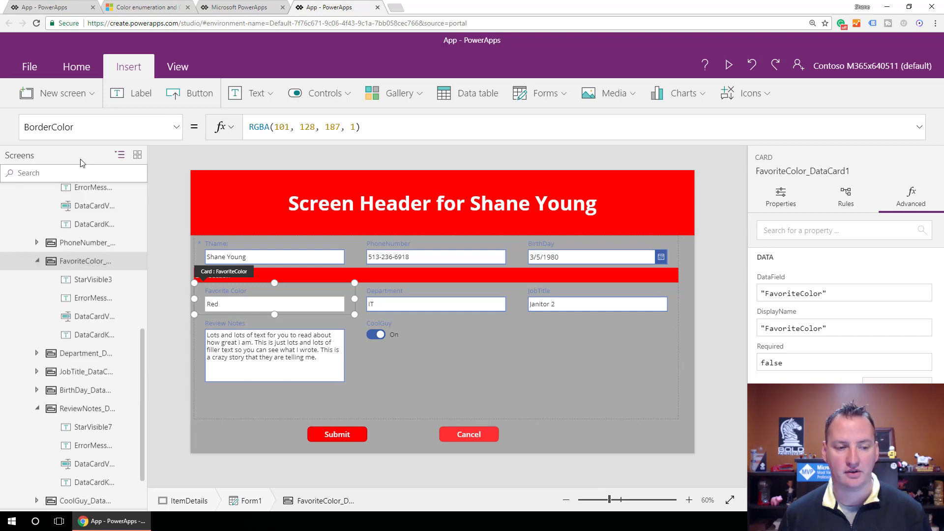
left_click(179, 130)
left_click(114, 182)
left_click(176, 134)
left_click(100, 206)
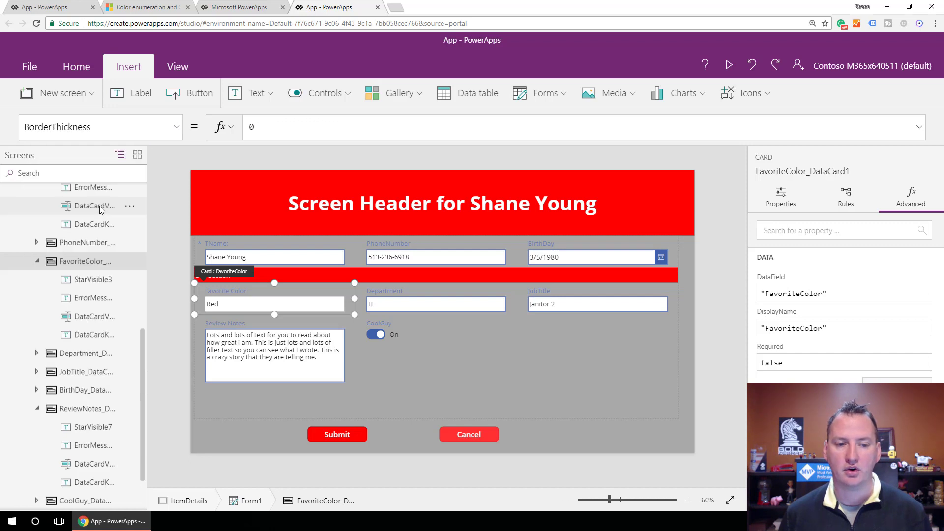
double_click(256, 134)
type("2")
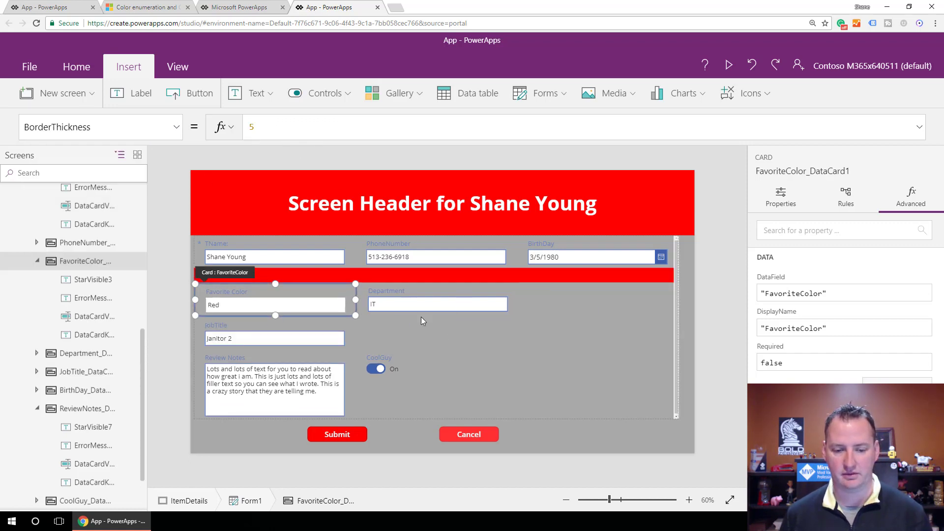
Show the BorderThickness property of the whole edit form and extend the form's lower edge slightly downward.
left_click(469, 347)
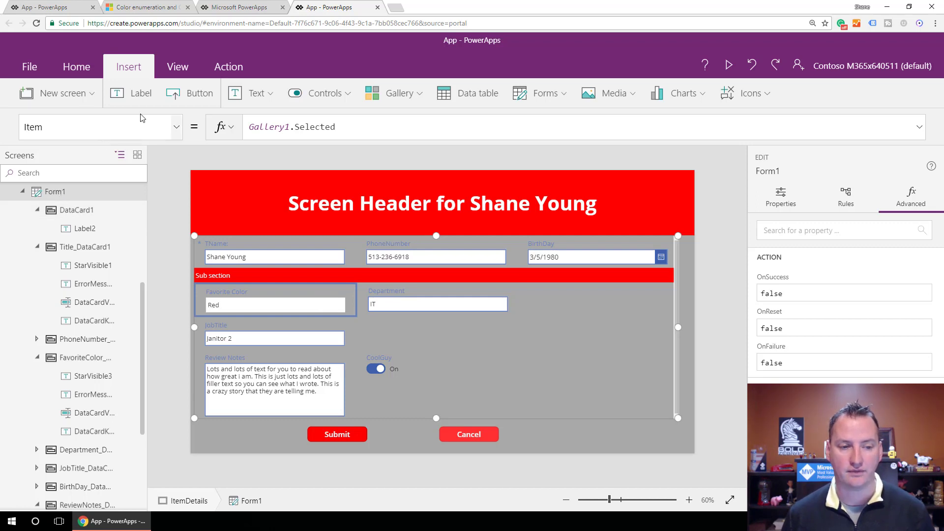
left_click(176, 127)
left_click(71, 207)
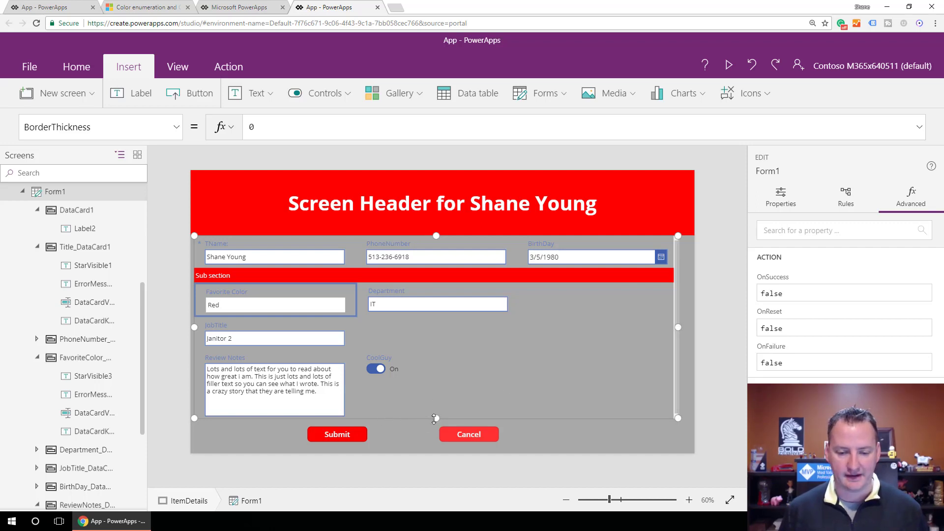
left_click_drag(435, 419, 436, 424)
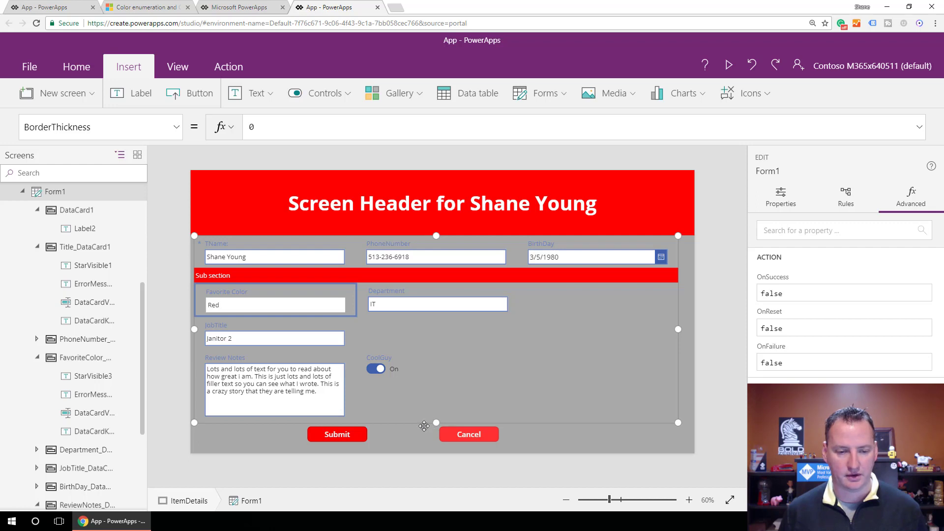
Widen the edit form slightly so JobTitle fits beside Department, and check the layout in a preview.
left_click(440, 396)
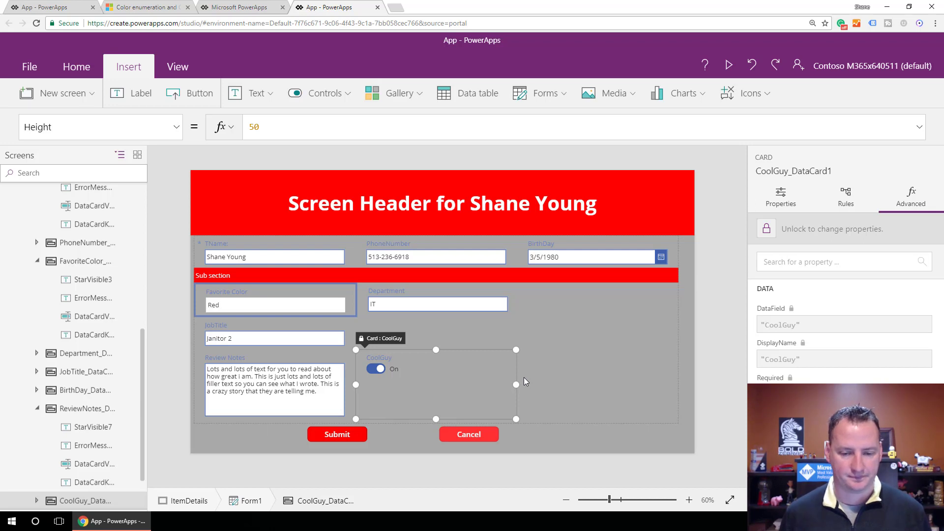
left_click(530, 331)
left_click(288, 336)
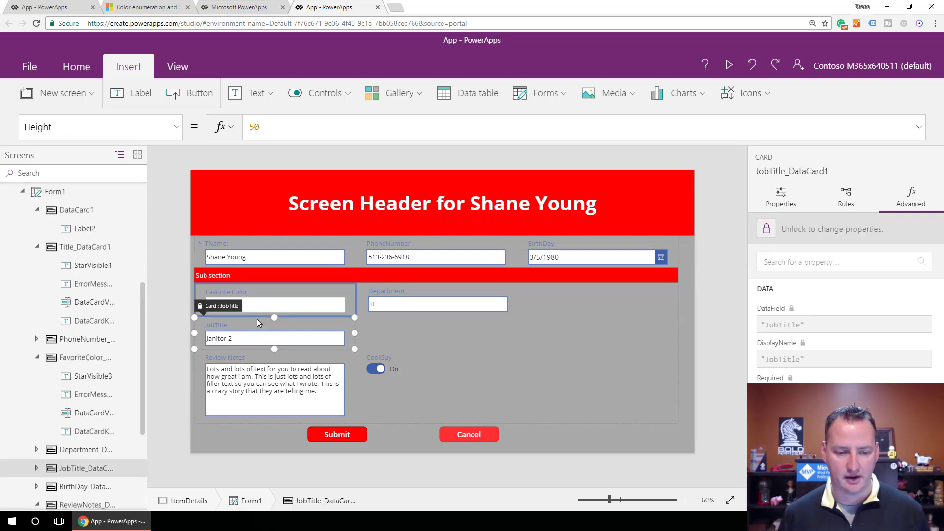
left_click(574, 291)
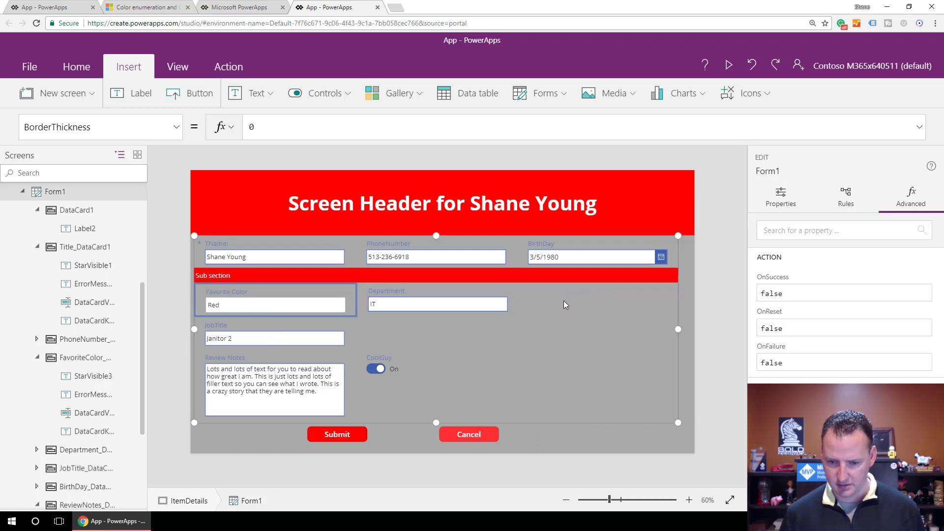
left_click(472, 303)
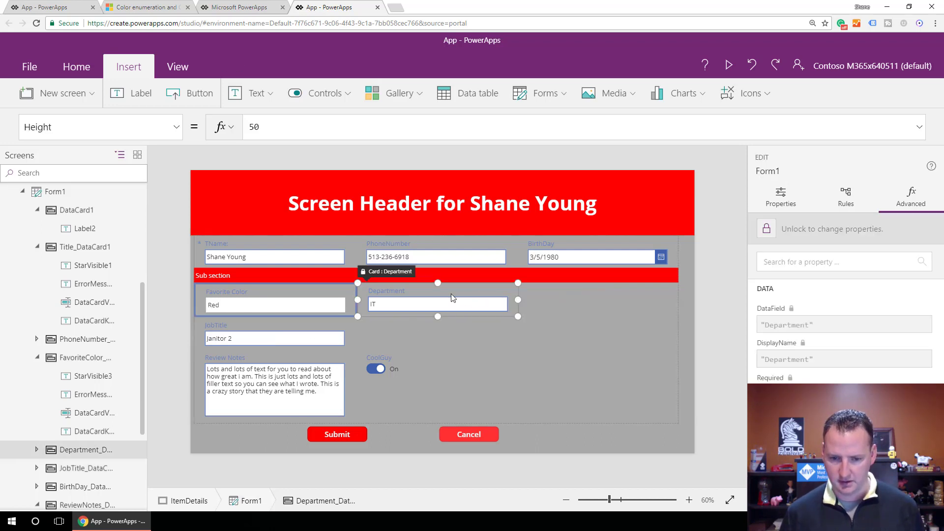
left_click(241, 340)
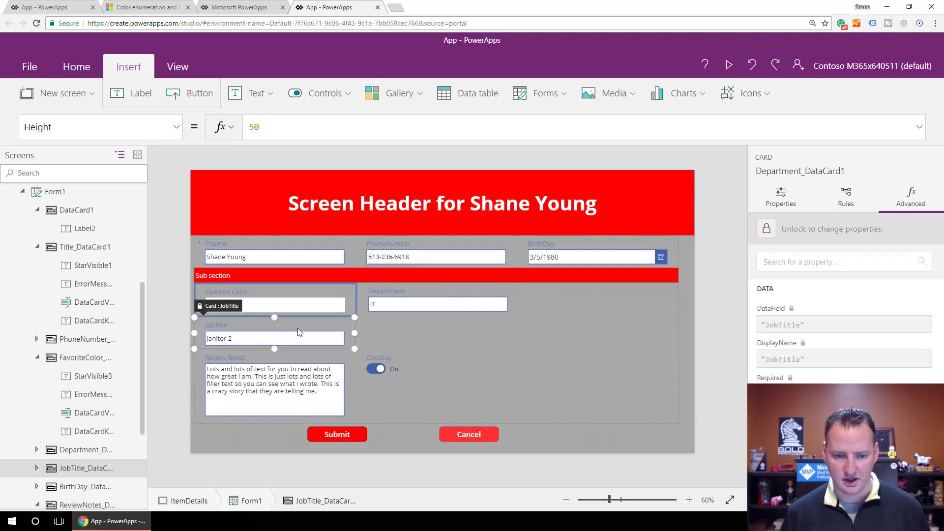
left_click(678, 264)
left_click_drag(686, 329, 694, 330)
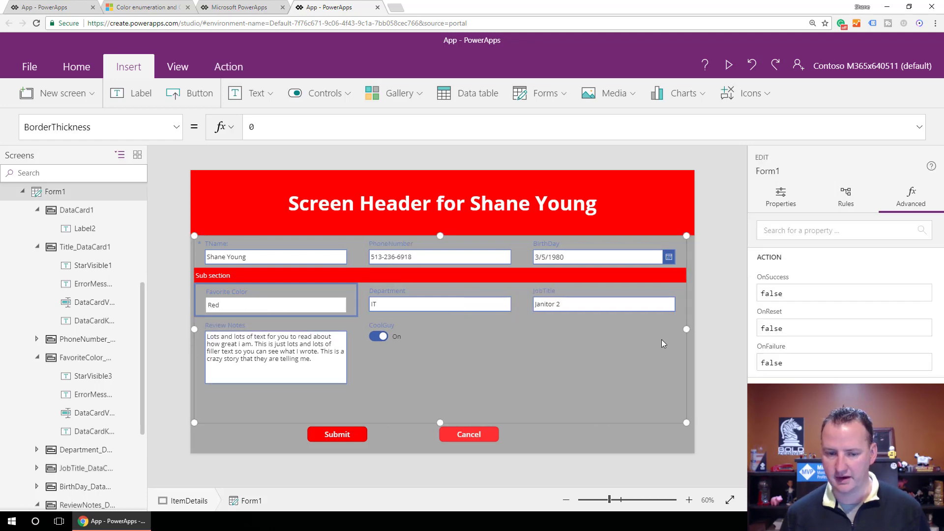
left_click(729, 65)
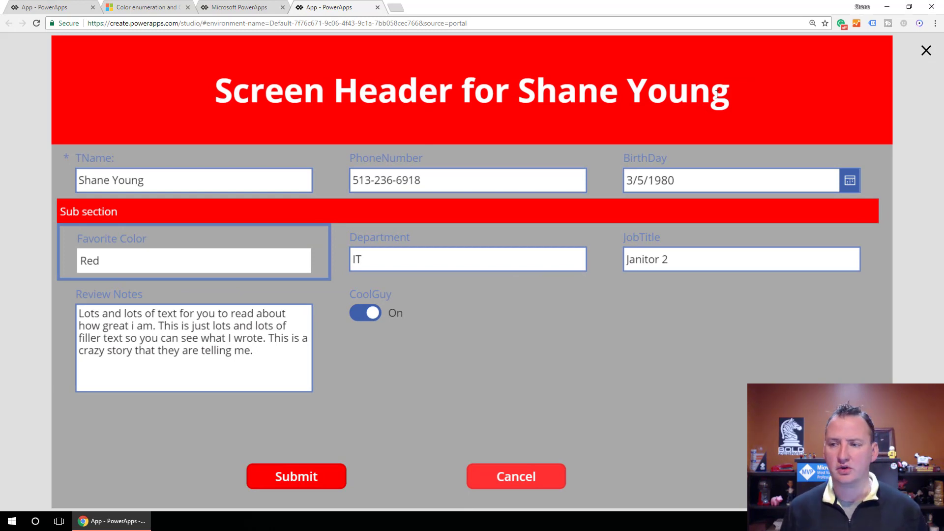
left_click(927, 51)
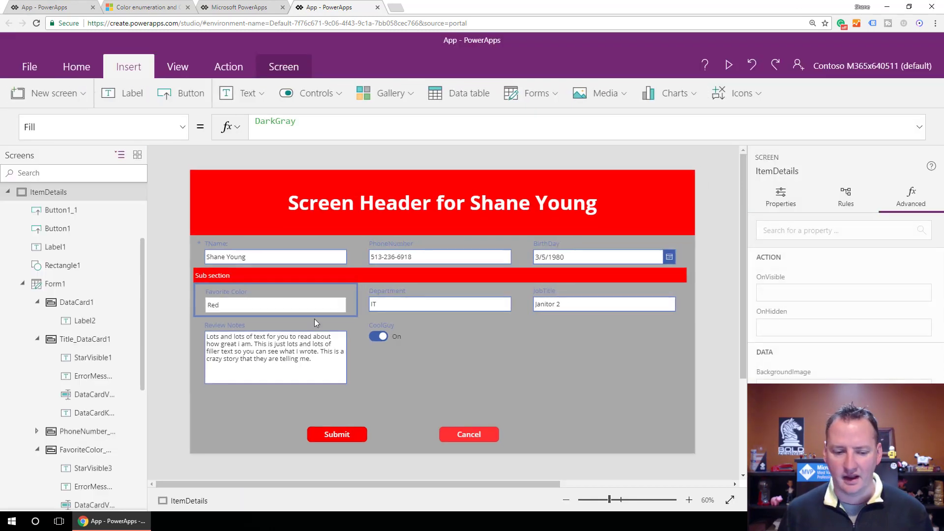
Extend the Submit button's OnSelect formula to SubmitForm(Form1);Navigate(Screen1,ScreenTransition.Cover).
left_click(343, 438)
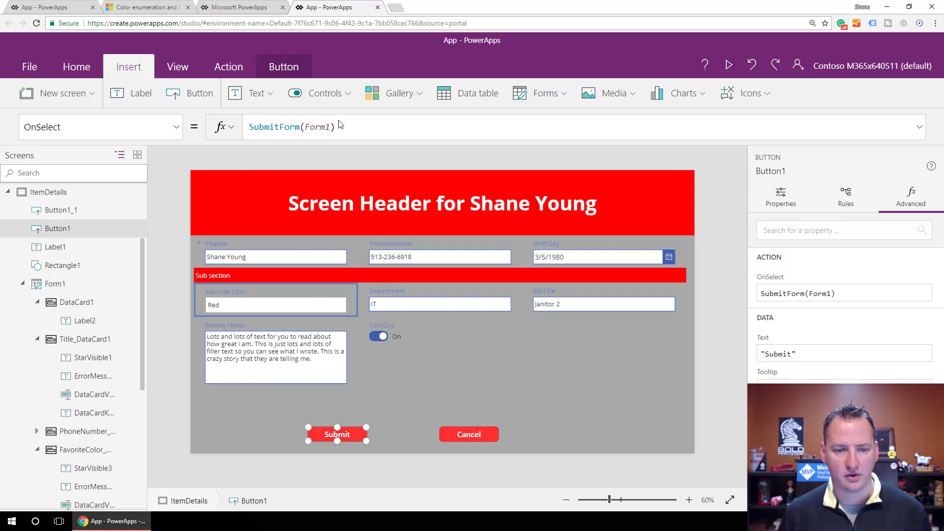
left_click(345, 132)
type(";Navigate(")
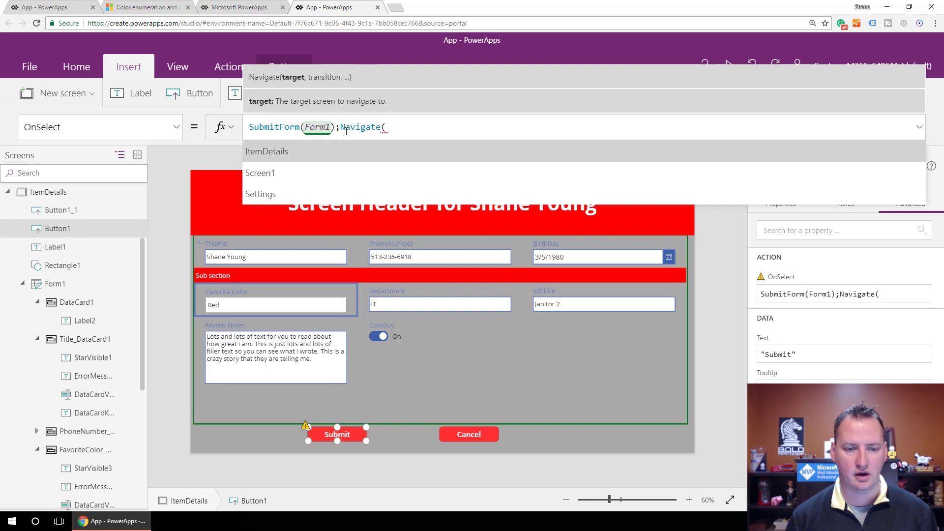
type("Screen1,")
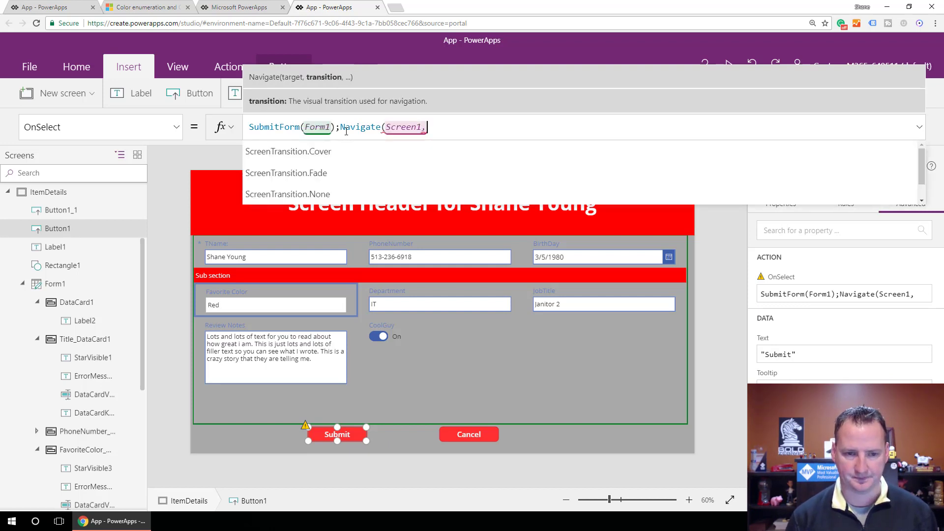
key("Tab")
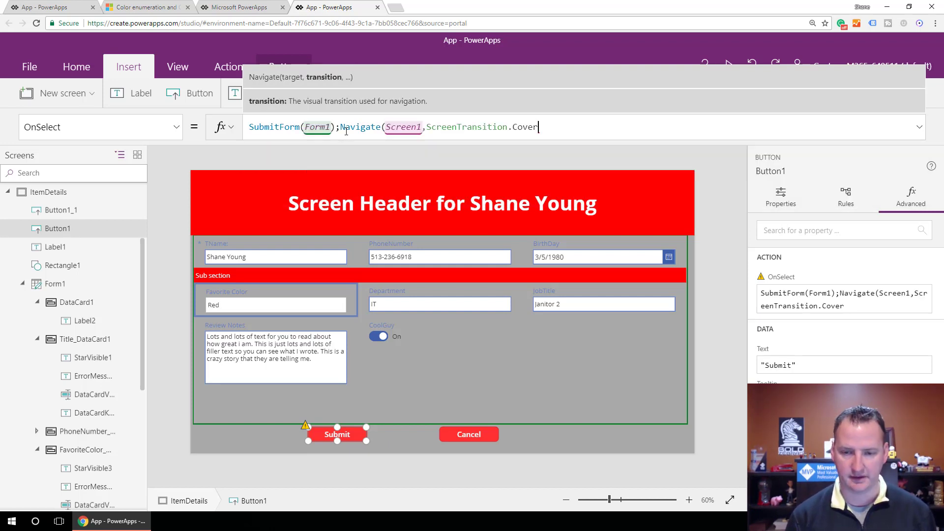
type(")")
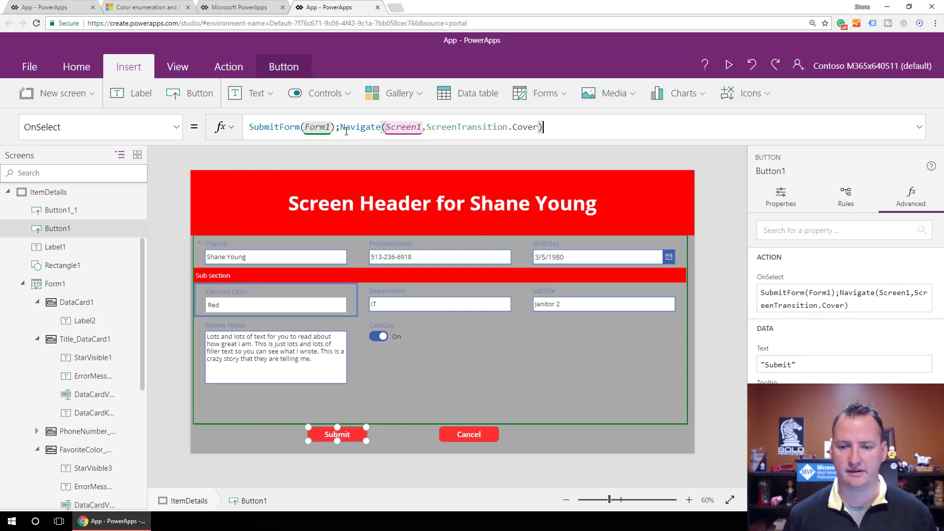
left_click(412, 442)
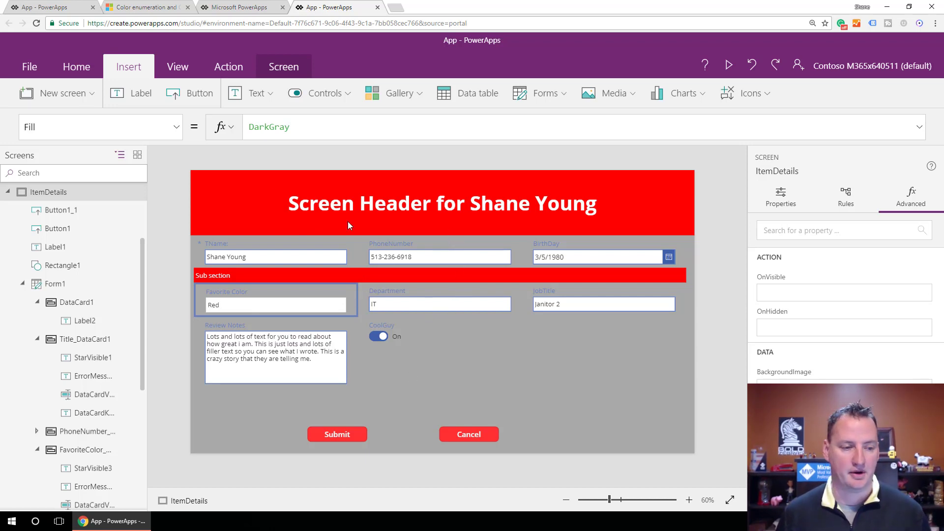
Duplicate the ItemDetails screen.
mouse_move(75, 194)
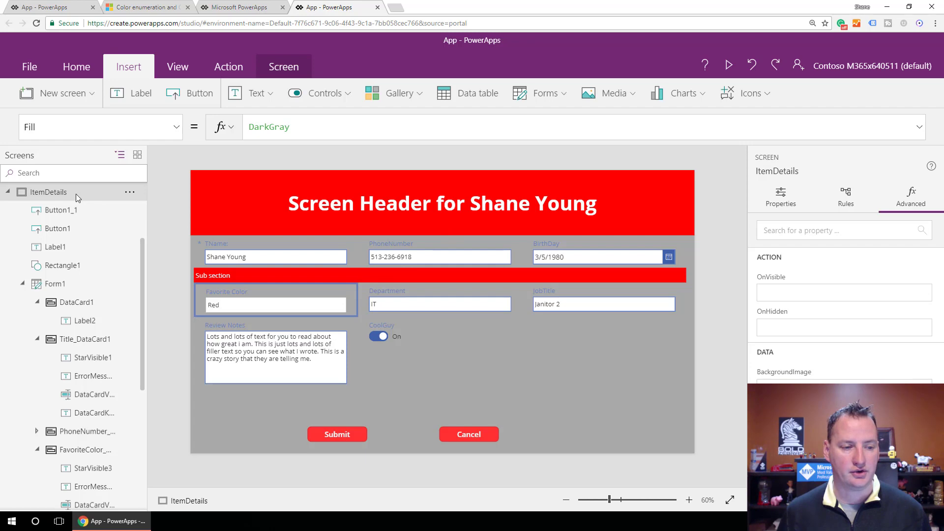
left_click(132, 194)
left_click(169, 276)
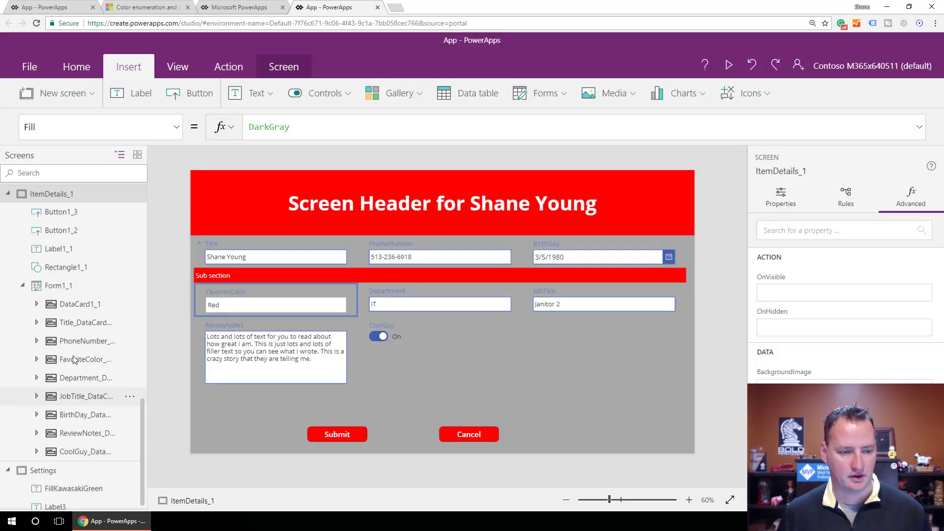
Collapse the control trees of the duplicated details screen, ItemDetails and Settings in the screen list.
scroll(76, 337, "up", 3)
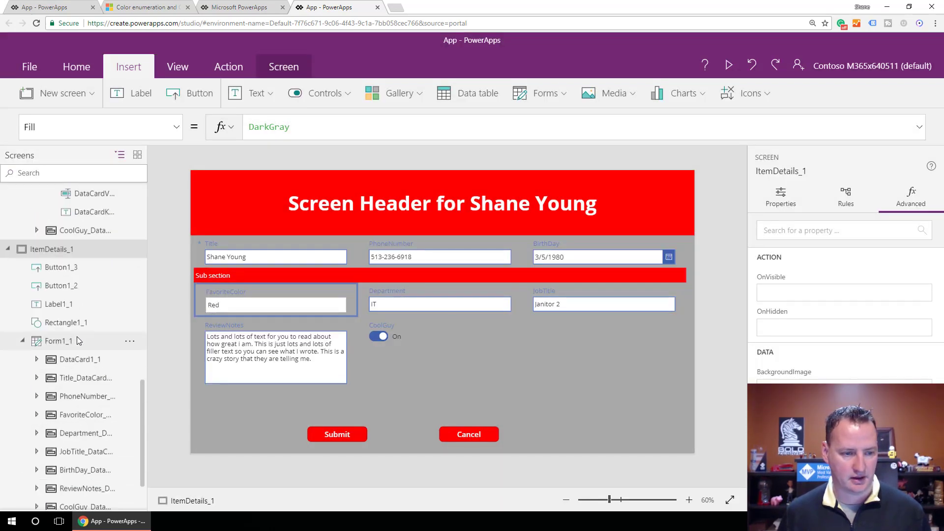
left_click(8, 310)
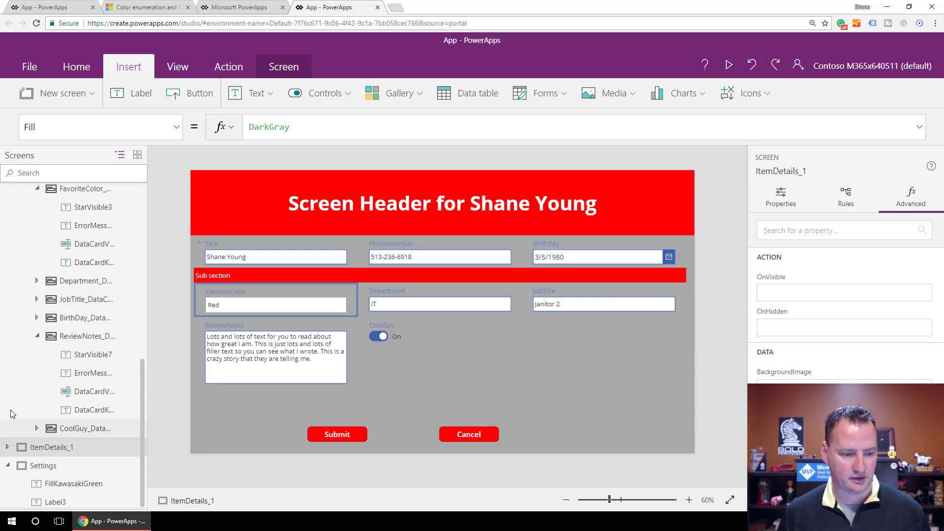
scroll(29, 216, "up", 7)
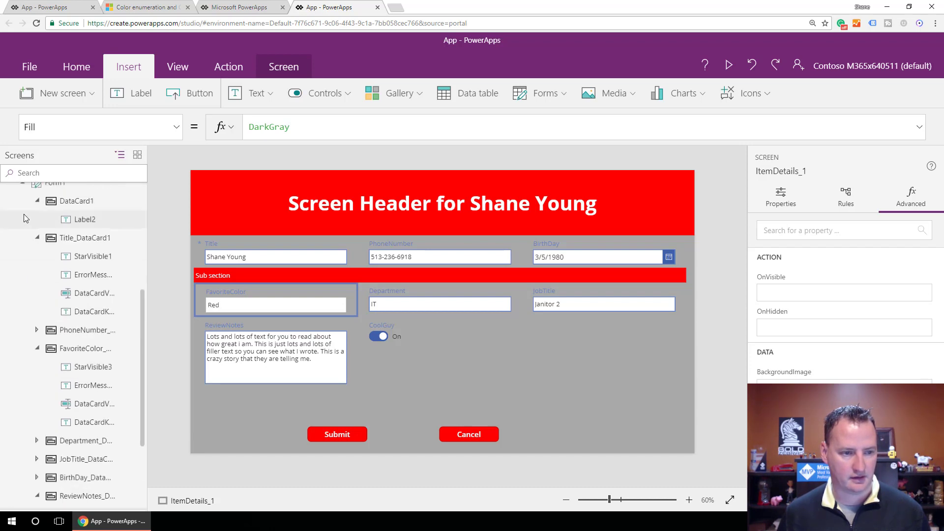
left_click(7, 213)
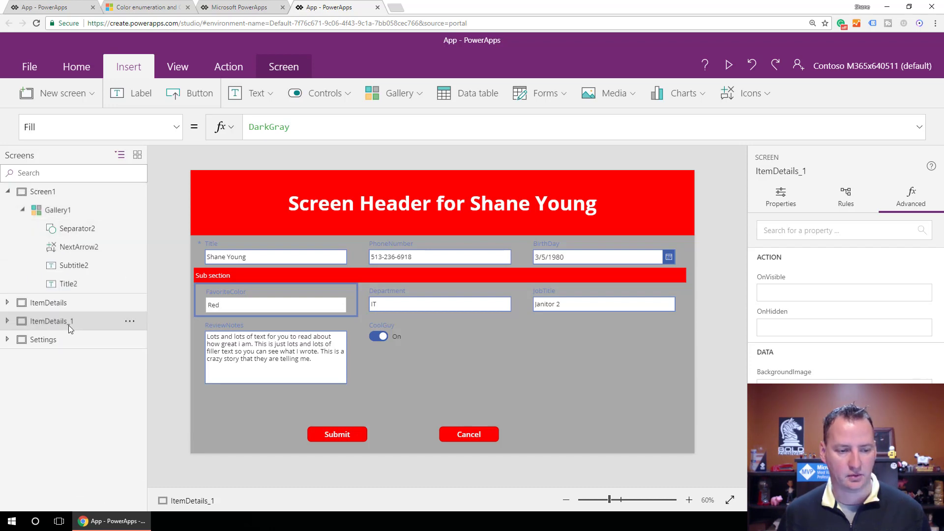
Rename the ItemDetails_1 screen as BlankScreen.
left_click(130, 322)
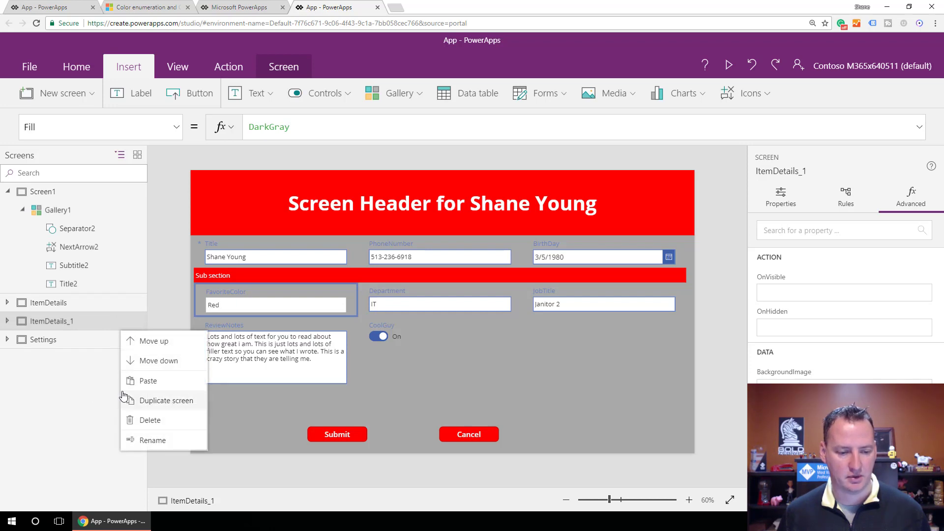
left_click(153, 441)
type("Bl")
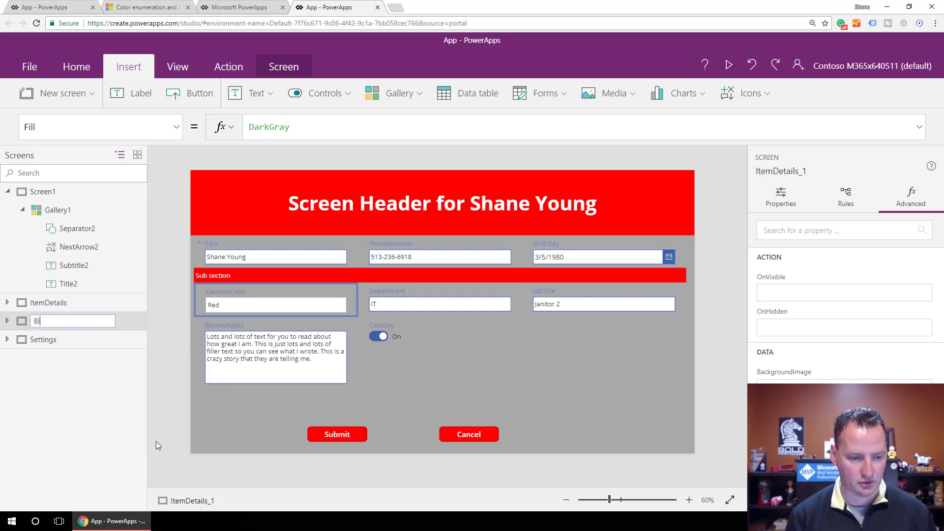
type("ankScreen")
key("Return")
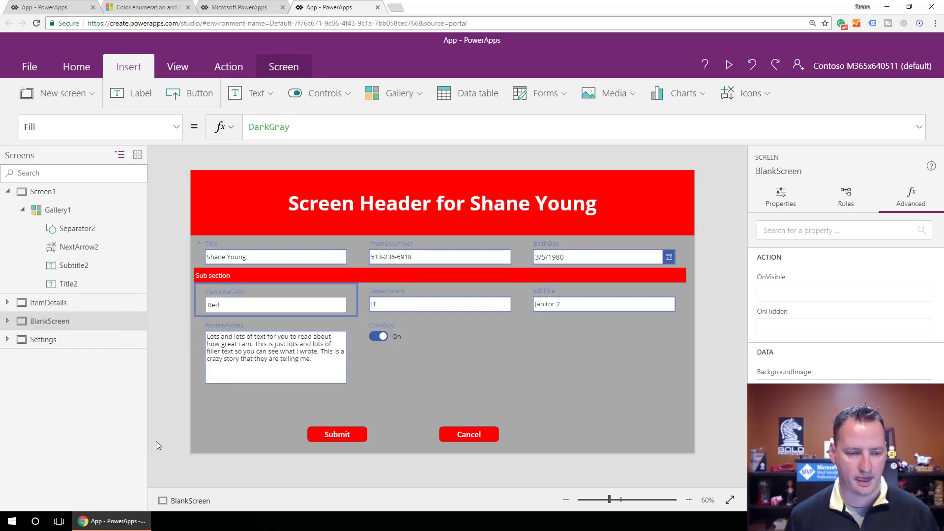
Delete the edit form and the Submit button from BlankScreen, keeping the header and the Cancel button.
left_click(443, 353)
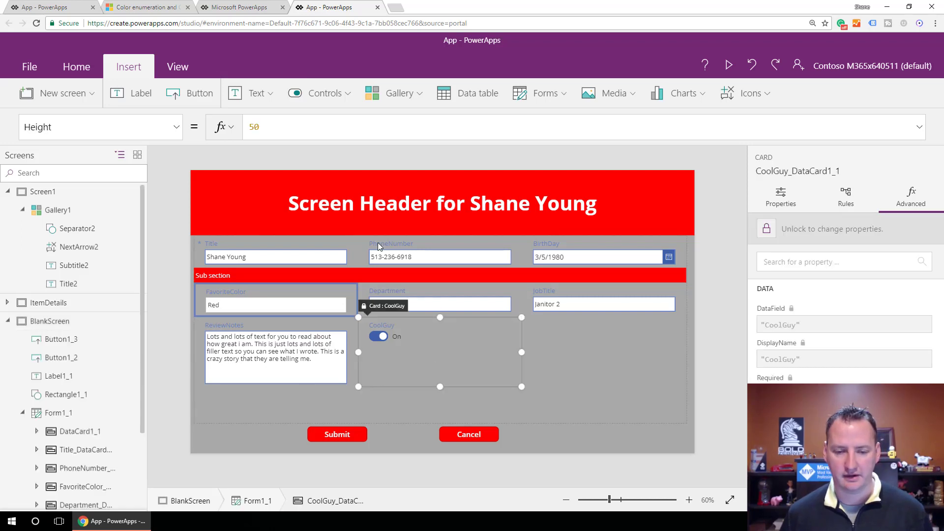
left_click(66, 416)
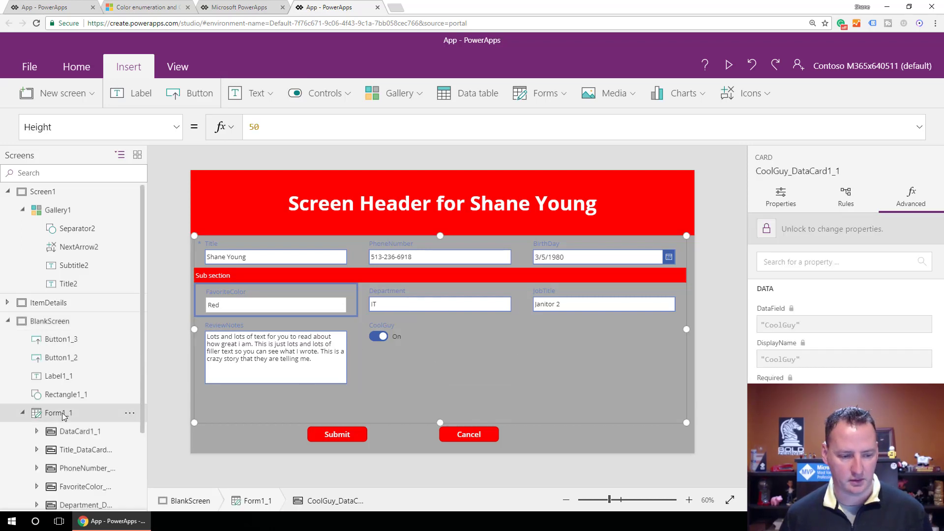
key("Delete")
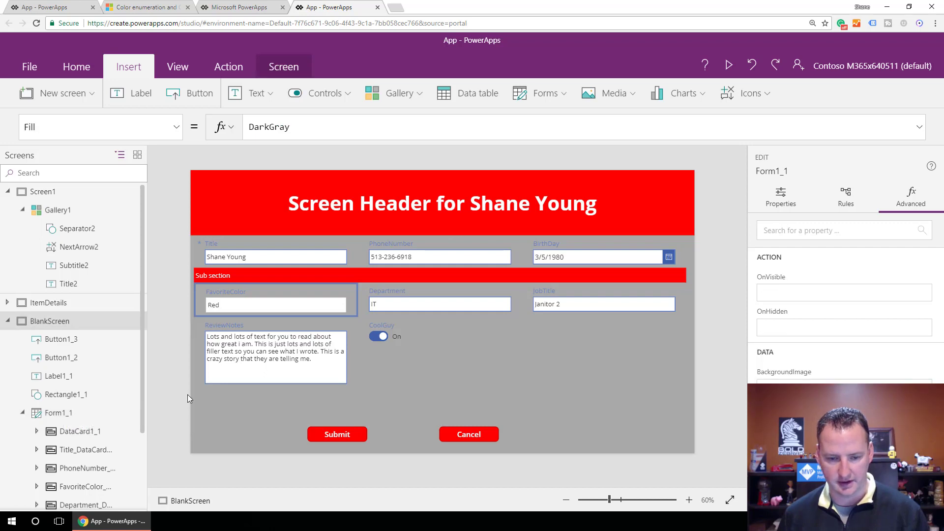
left_click(473, 435)
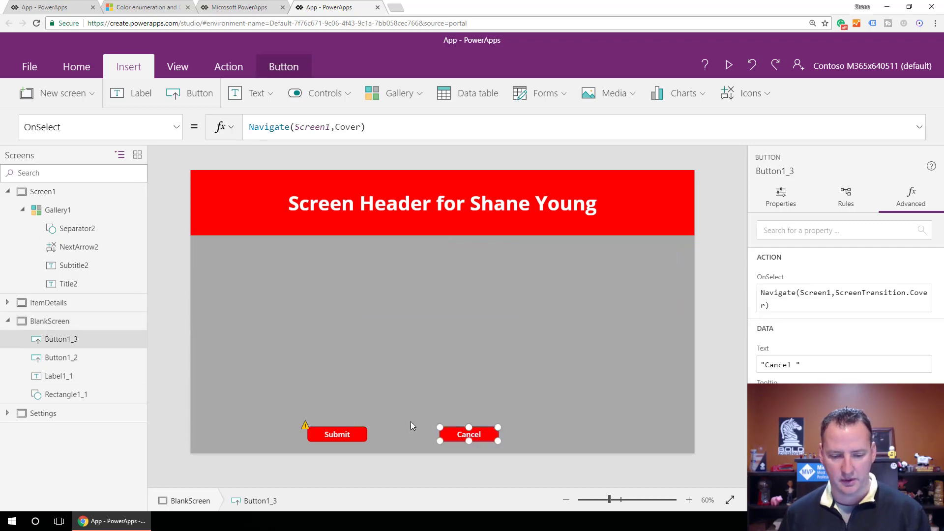
left_click(346, 434)
key("Delete")
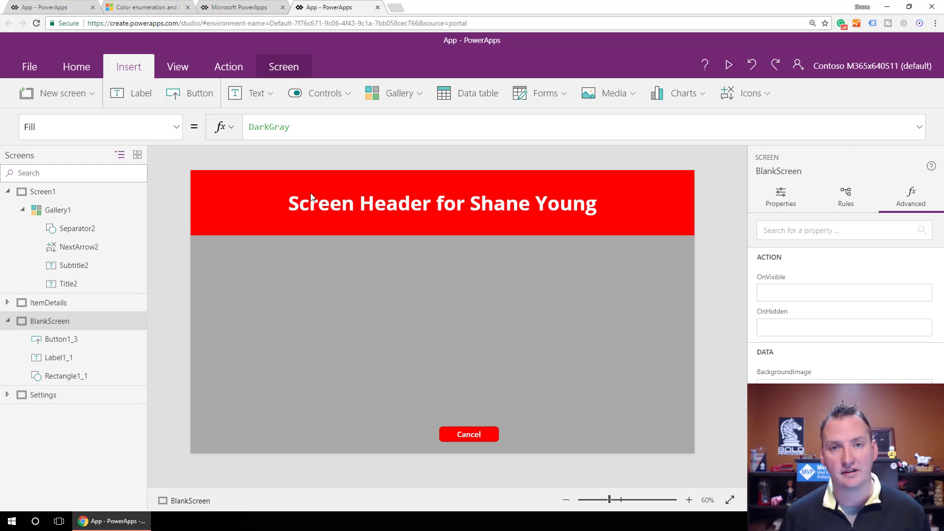
left_click(493, 436)
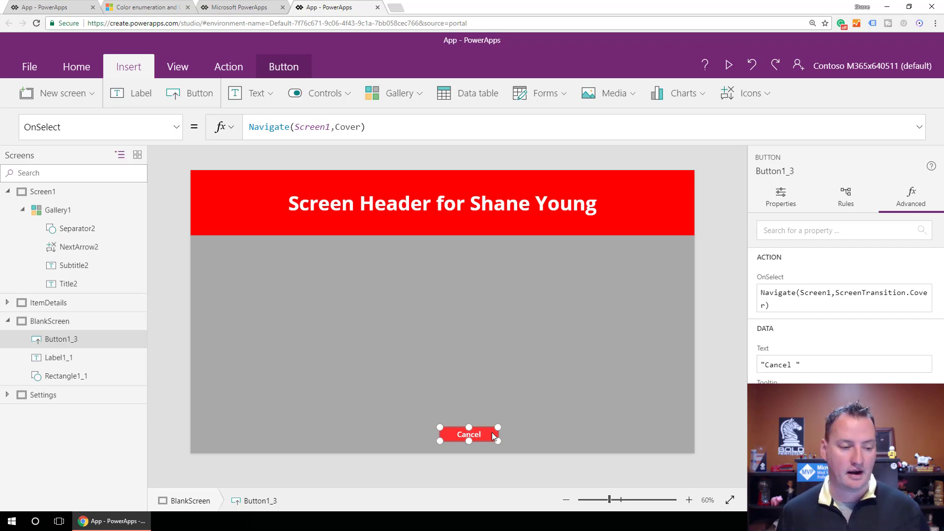
Duplicate BlankScreen and rename the copy as NewItem.
left_click(90, 318)
left_click(129, 321)
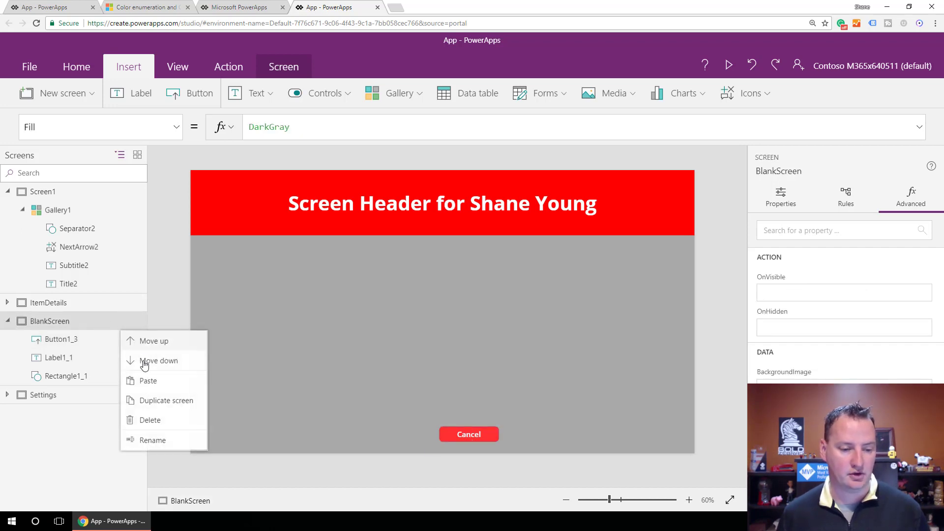
left_click(160, 407)
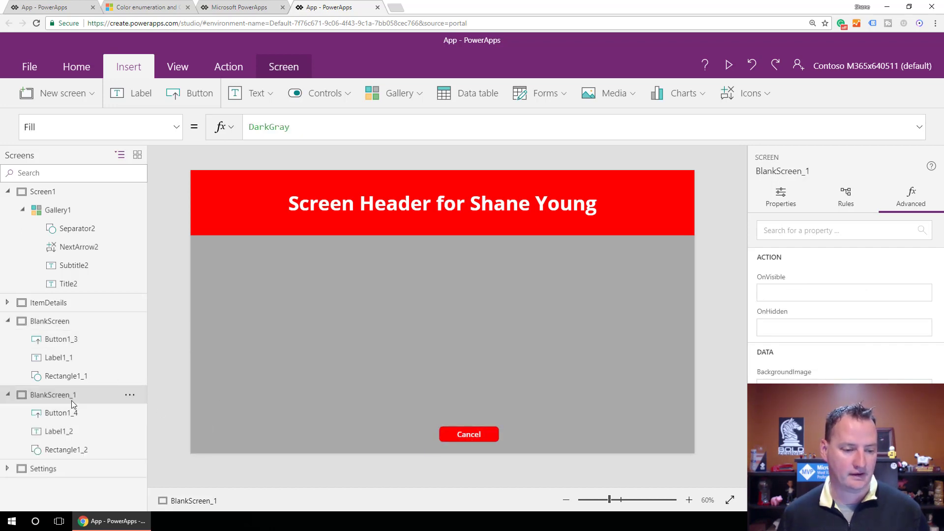
double_click(73, 396)
type("N")
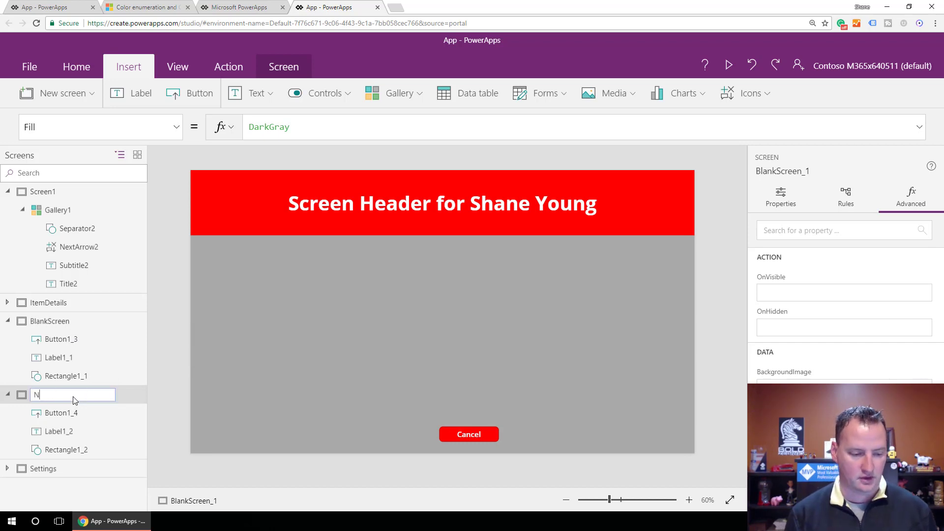
type("ewItem")
key("Return")
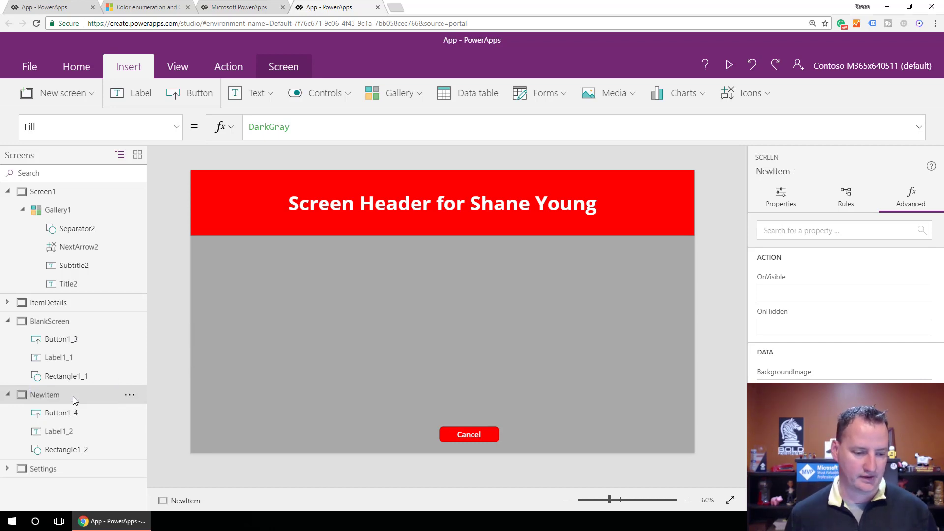
Move the NewItem screen up above BlankScreen and collapse BlankScreen's control tree.
left_click(129, 395)
left_click(165, 298)
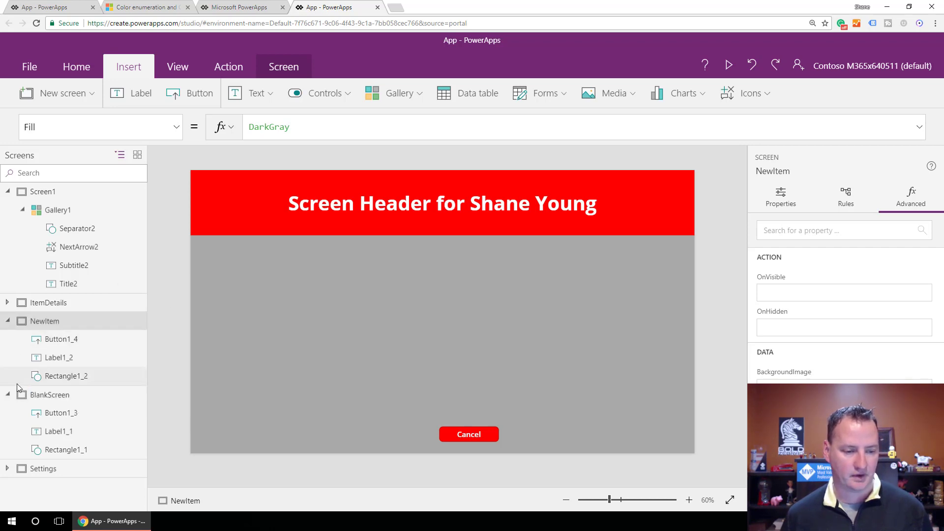
left_click(7, 395)
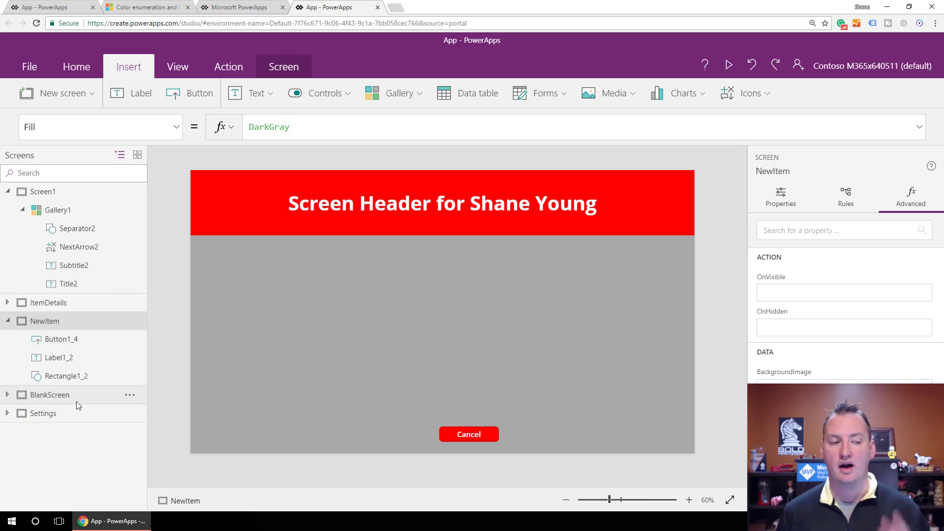